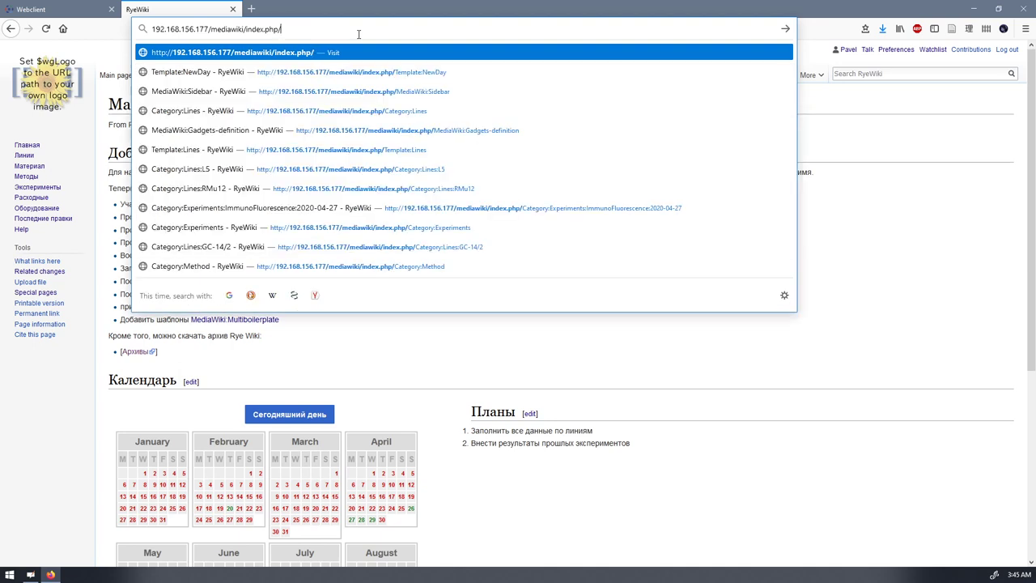
# Go to the wiki page address ending in "оборудование" and start creating that missing page
pyautogui.write('оборудование')
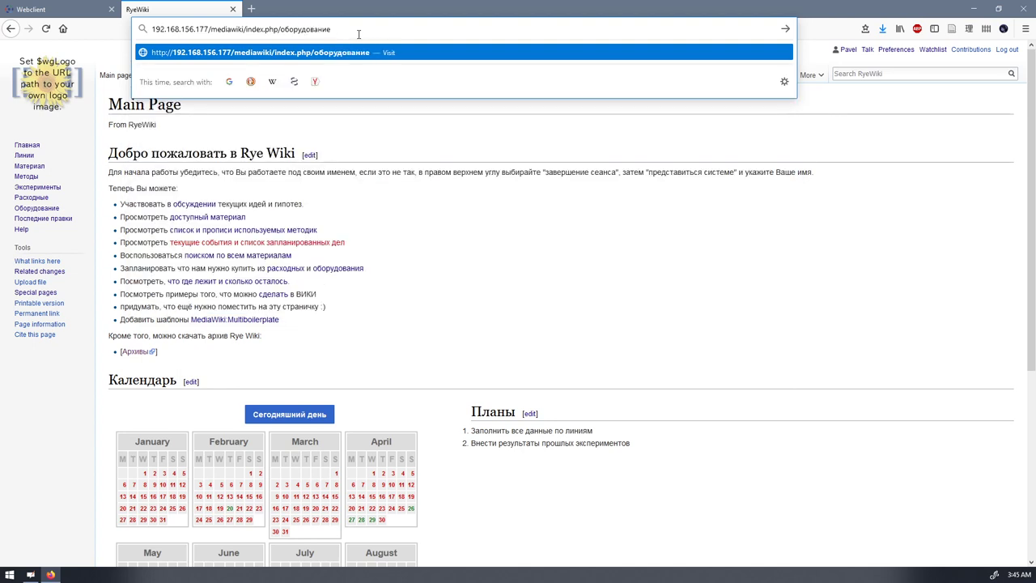
pyautogui.press('Return')
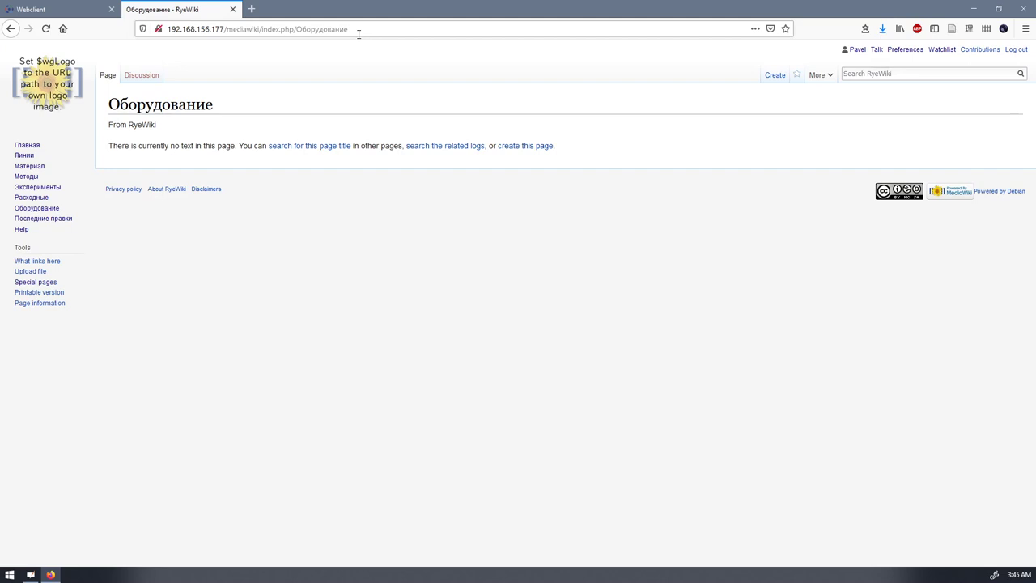
pyautogui.click(509, 148)
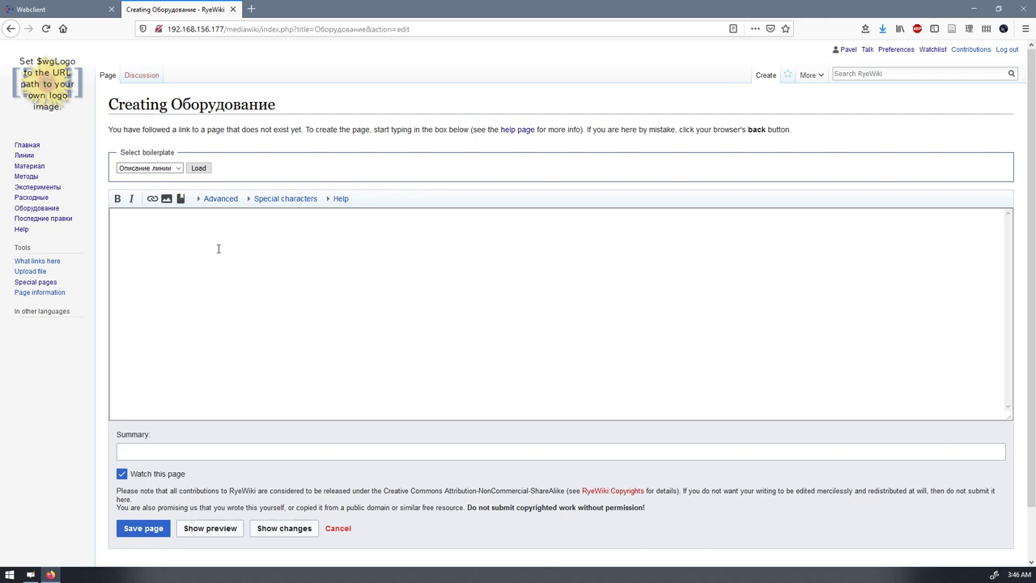
# Open the Линии category in a separate tab, go to Lines:GC-12, and copy "Category:Lines:GC-12" from its address
pyautogui.rightClick(29, 156)
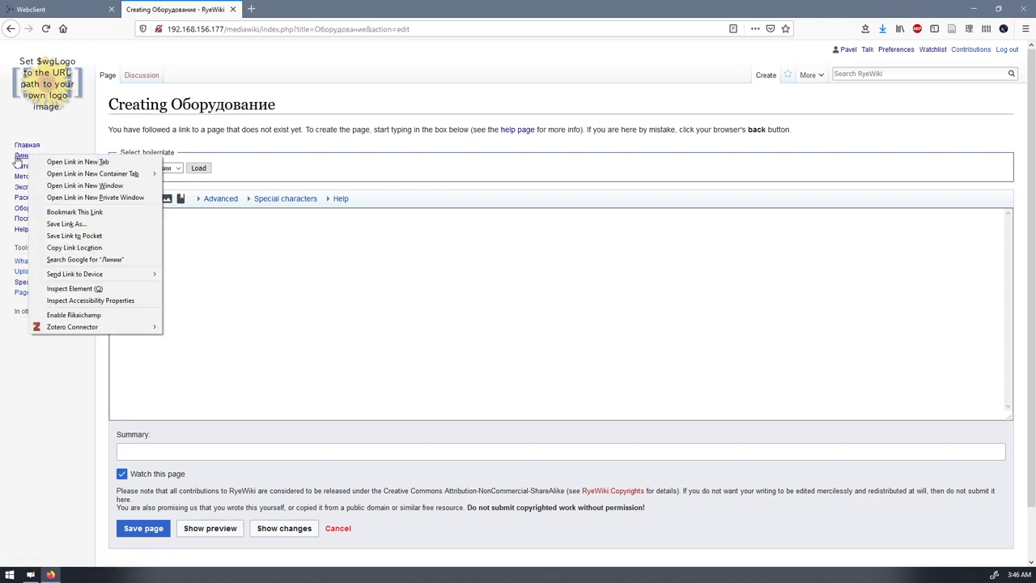
pyautogui.click(61, 162)
pyautogui.click(276, 9)
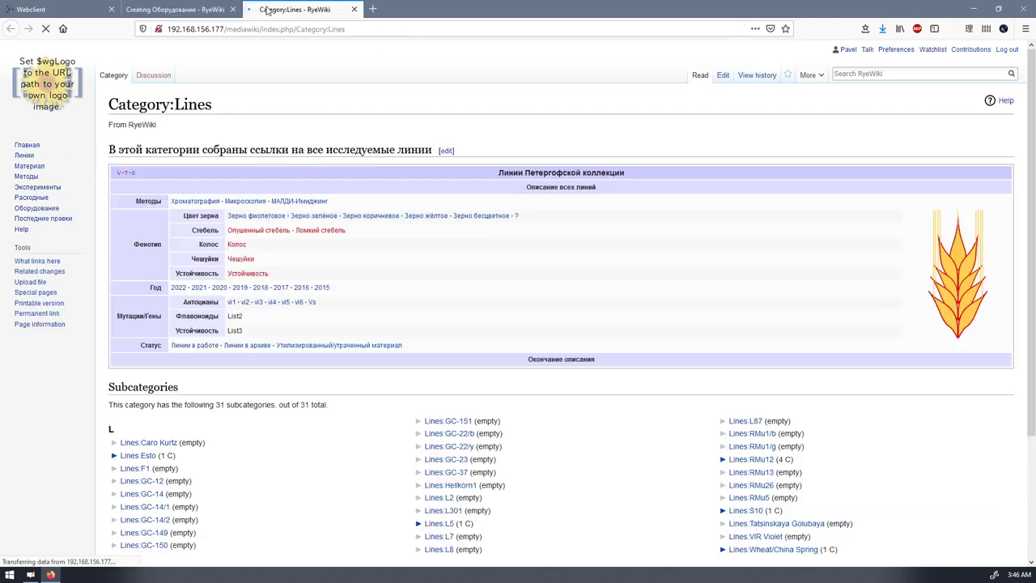
pyautogui.click(143, 482)
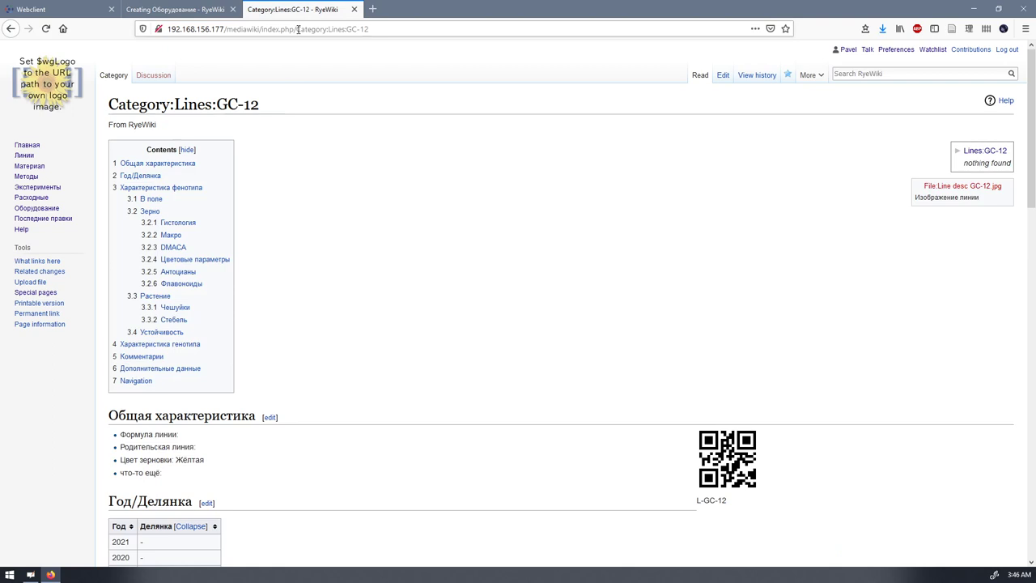
pyautogui.moveTo(297, 30); pyautogui.dragTo(385, 29)
pyautogui.hotkey('ctrl', 'c')
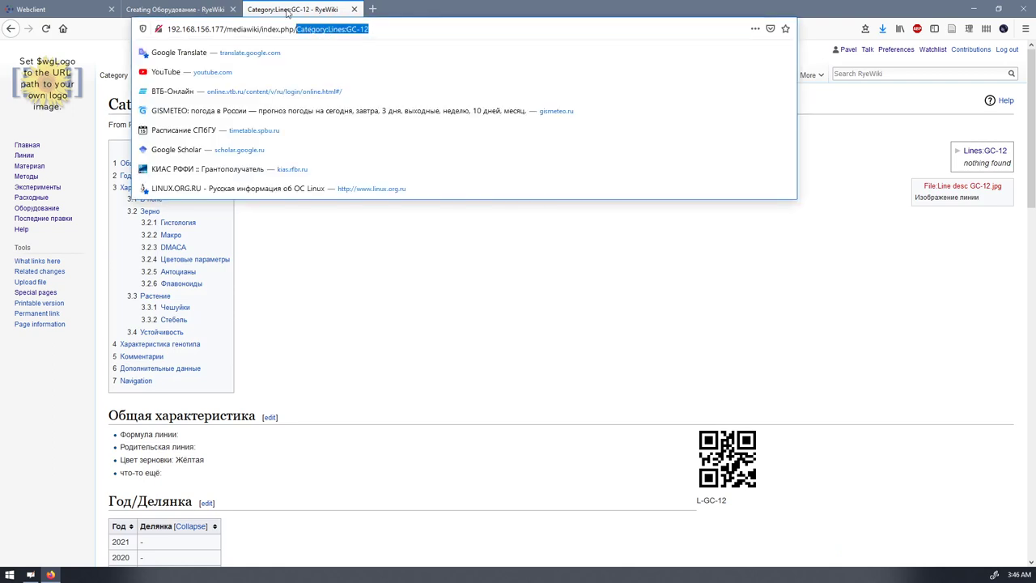
# In the new Оборудование page, write the level-one heading "Заголовок" with the body word "Текст" below it
pyautogui.click(175, 9)
pyautogui.click(160, 232)
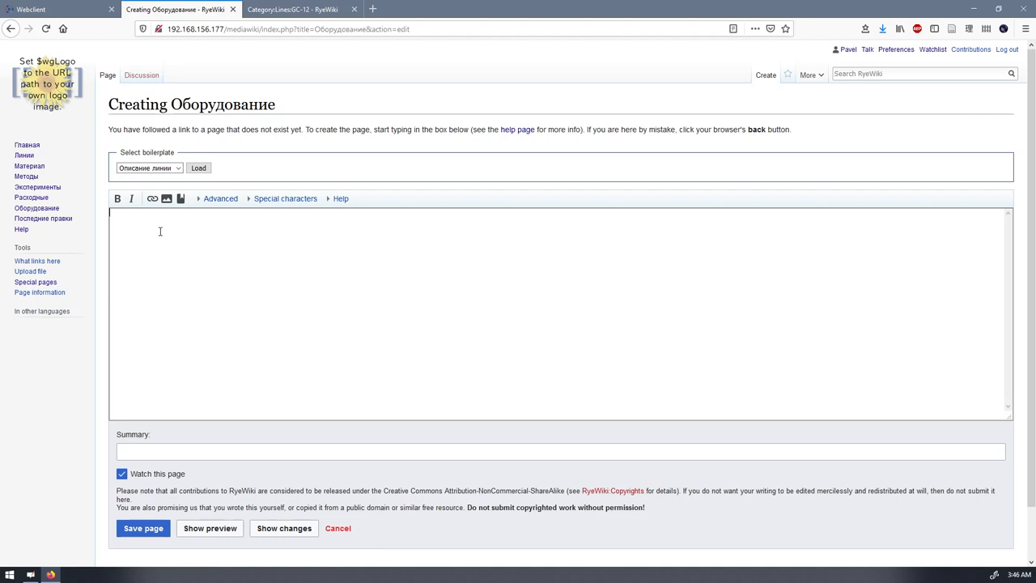
pyautogui.write('== ')
pyautogui.write(' Sa')
pyautogui.write('головок =')
pyautogui.press('End')
pyautogui.press('Return')
pyautogui.write('Те')
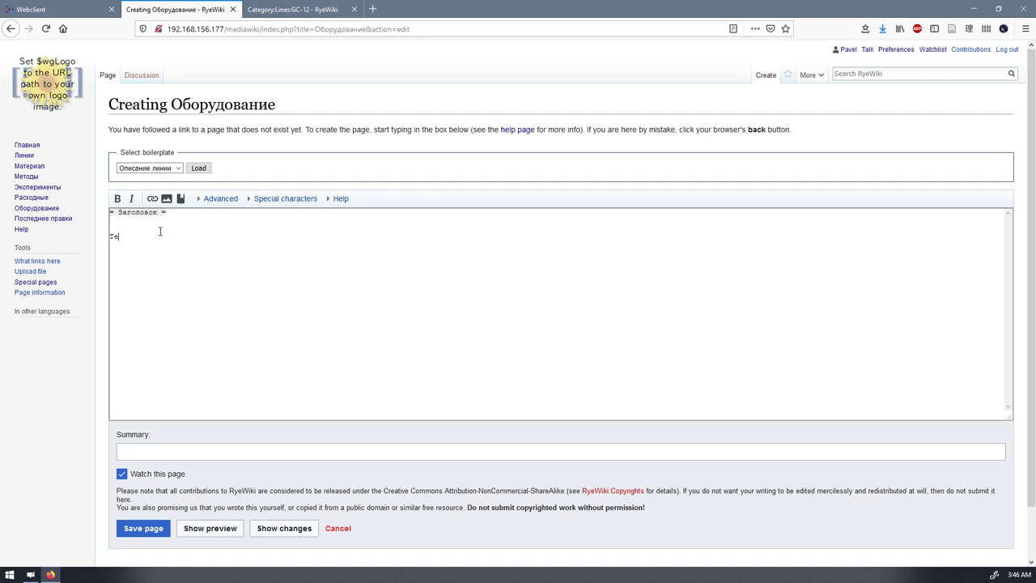
pyautogui.write('кст ')
# Insert the internal link [[:Category:Lines:GC-12]] after "Текст" and save the page
pyautogui.write('а')
pyautogui.press('BackSpace')
pyautogui.write('「')
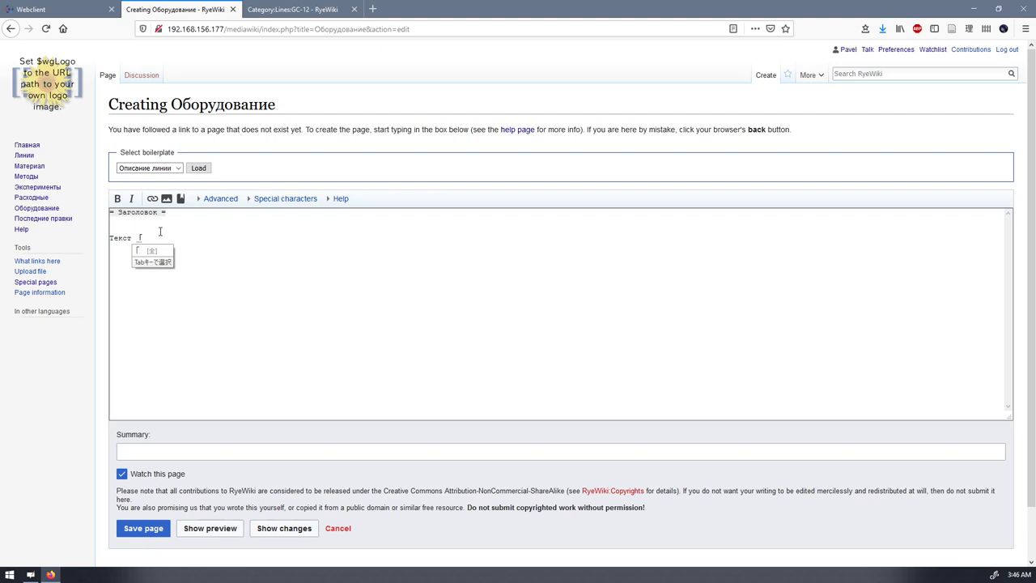
pyautogui.press('Escape')
pyautogui.write('[[]]')
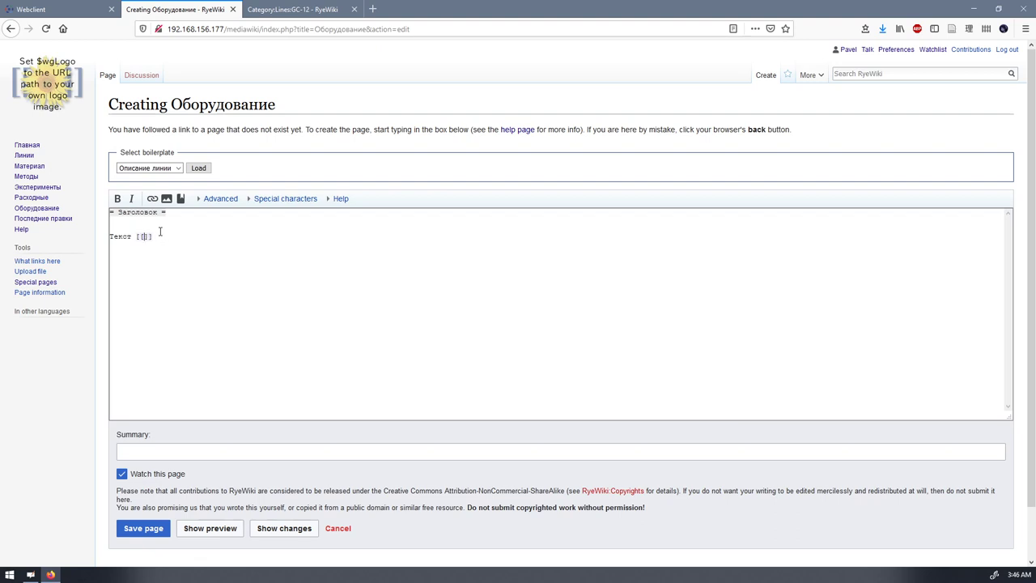
pyautogui.hotkey('ctrl', 'v')
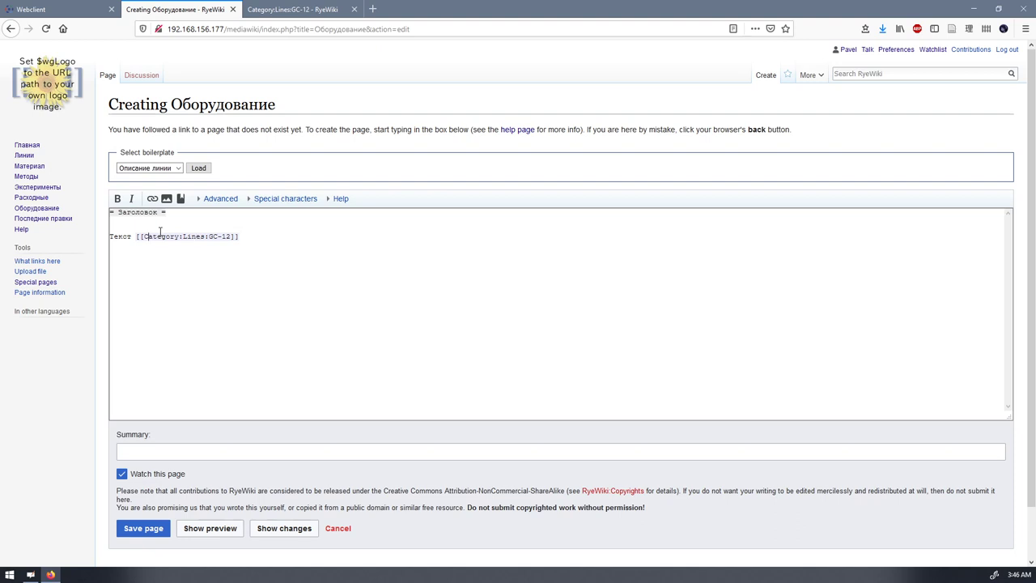
pyautogui.write(':')
pyautogui.click(257, 244)
pyautogui.click(143, 528)
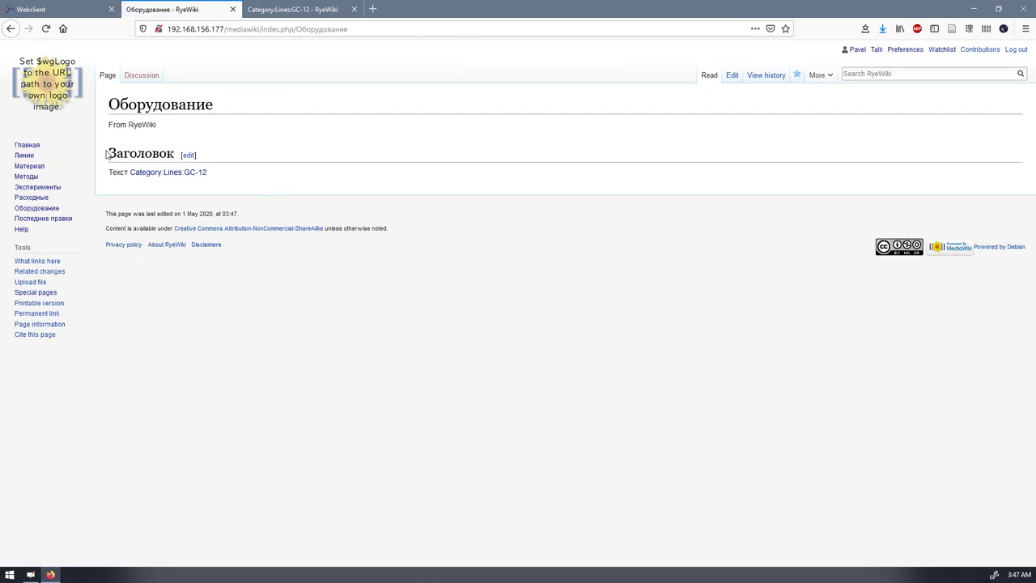
# Check the heading and text on the saved page, follow the Category:Lines:GC-12 link, and return
pyautogui.moveTo(108, 154); pyautogui.dragTo(180, 157)
pyautogui.moveTo(113, 173); pyautogui.dragTo(127, 173)
pyautogui.click(171, 174)
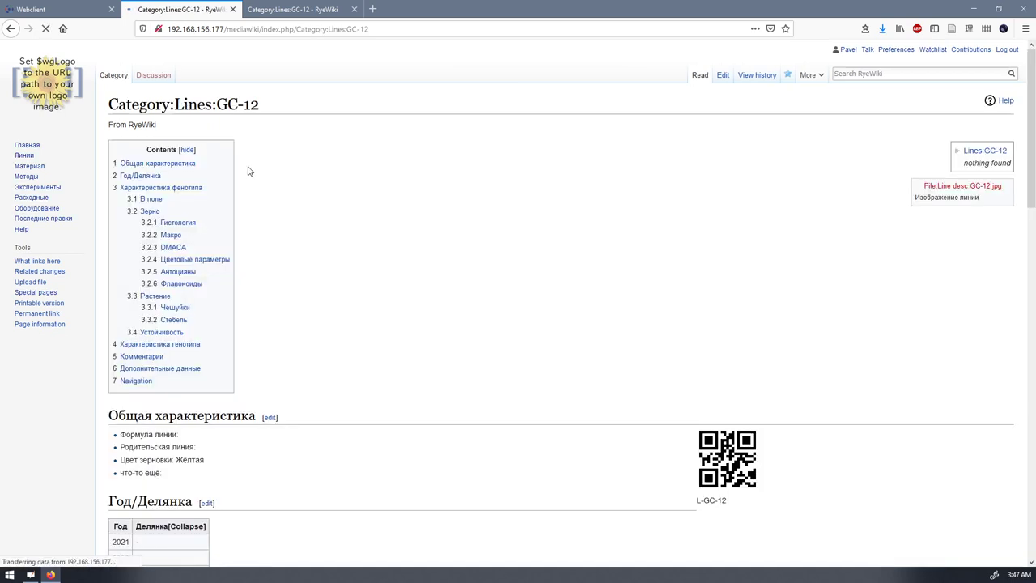
pyautogui.click(11, 28)
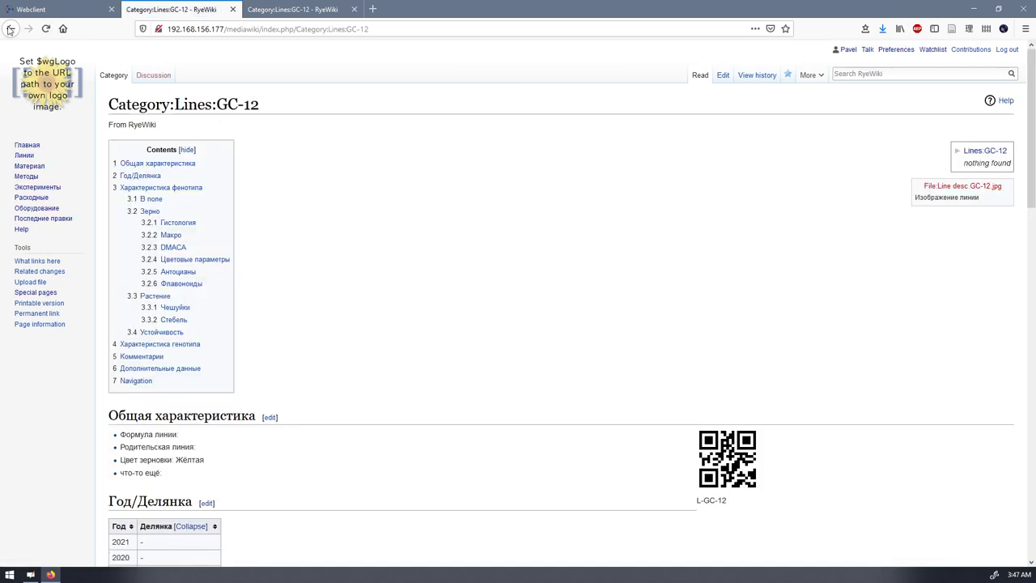
pyautogui.click(261, 148)
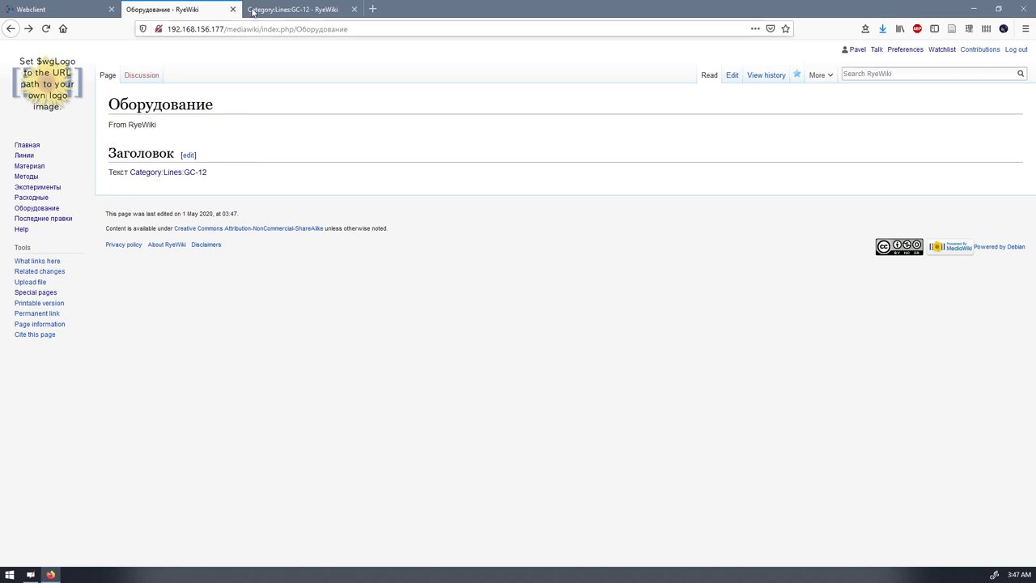
# Highlight the page name at the end of the Оборудование page's web address
pyautogui.click(301, 28)
pyautogui.click(301, 29)
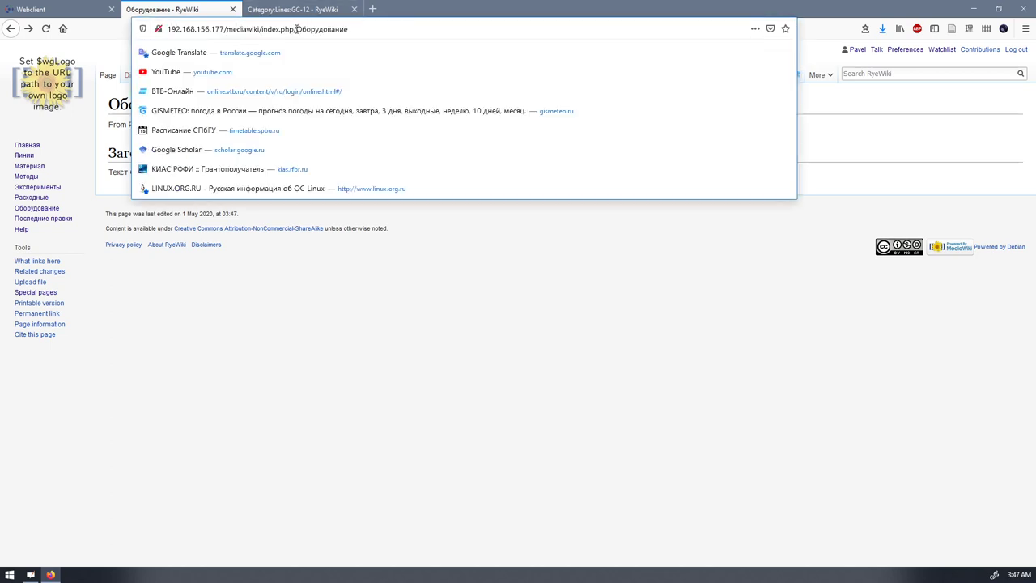
pyautogui.moveTo(296, 28); pyautogui.dragTo(364, 28)
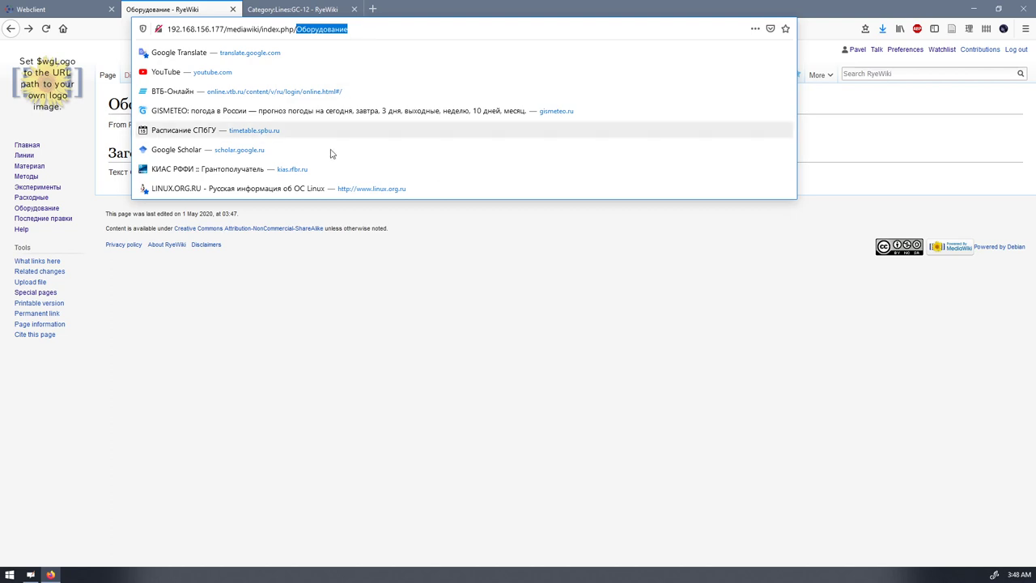
pyautogui.click(313, 376)
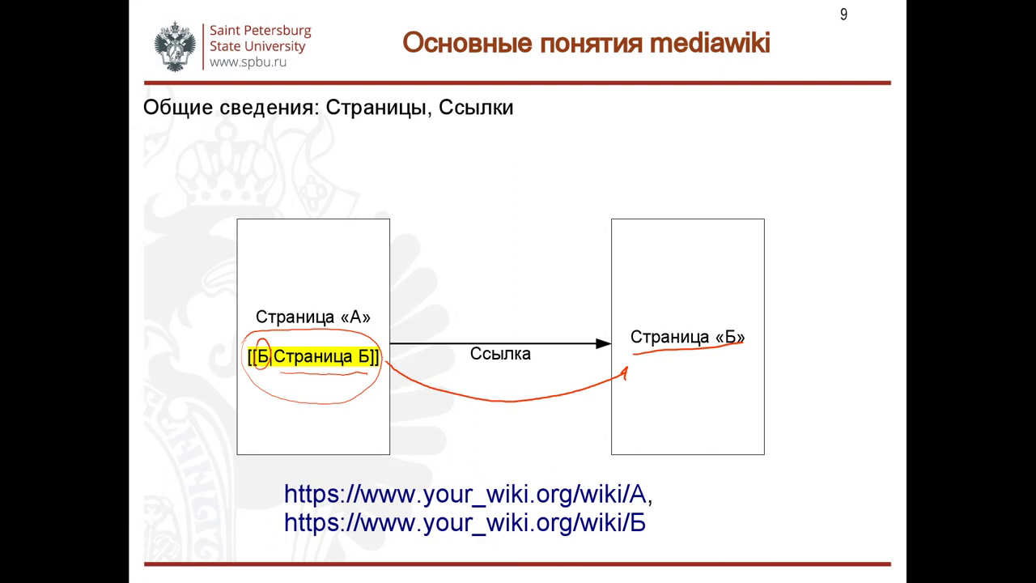
pyautogui.press('Right')
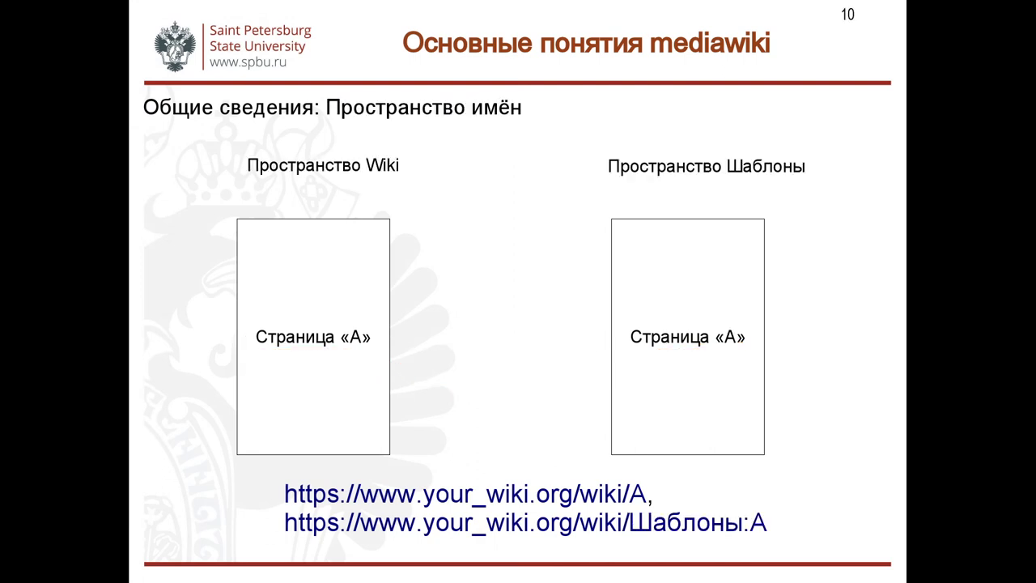
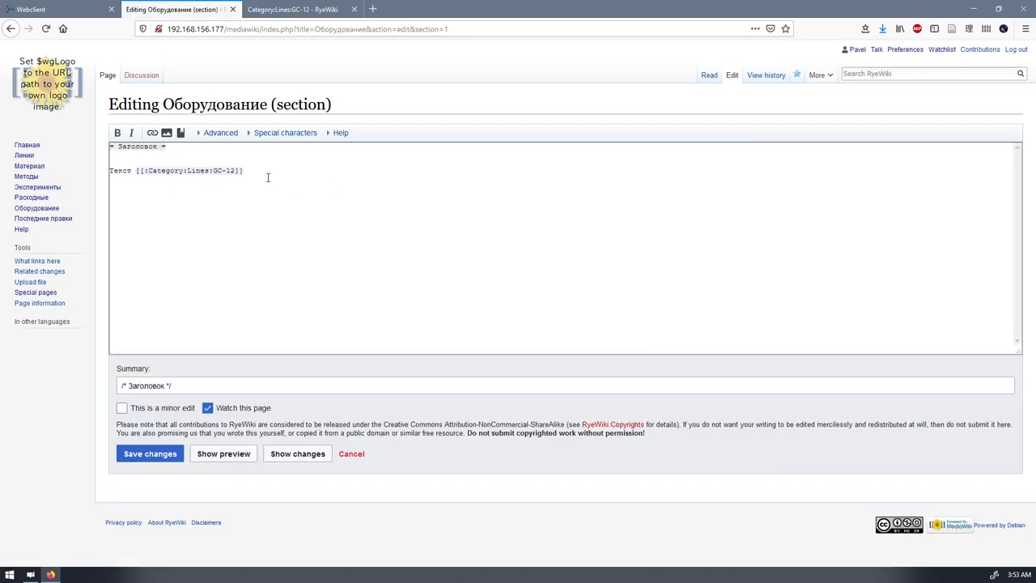
# Add the category tag [[Category:TestPage]] below the text of the Заголовок section and save the changes
pyautogui.click(269, 175)
pyautogui.write('[[]]Category:TestPage')
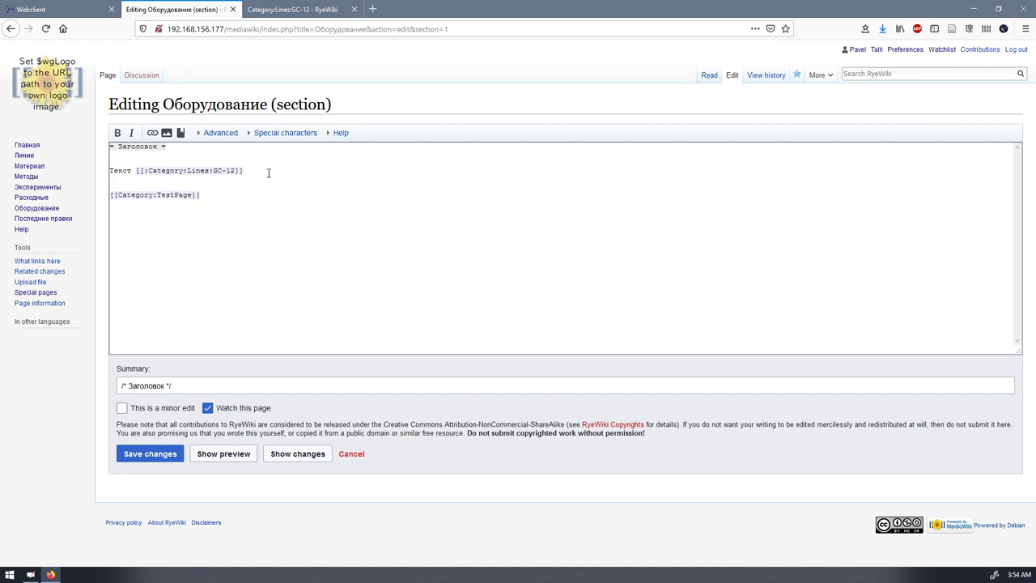
pyautogui.click(218, 191)
pyautogui.click(170, 453)
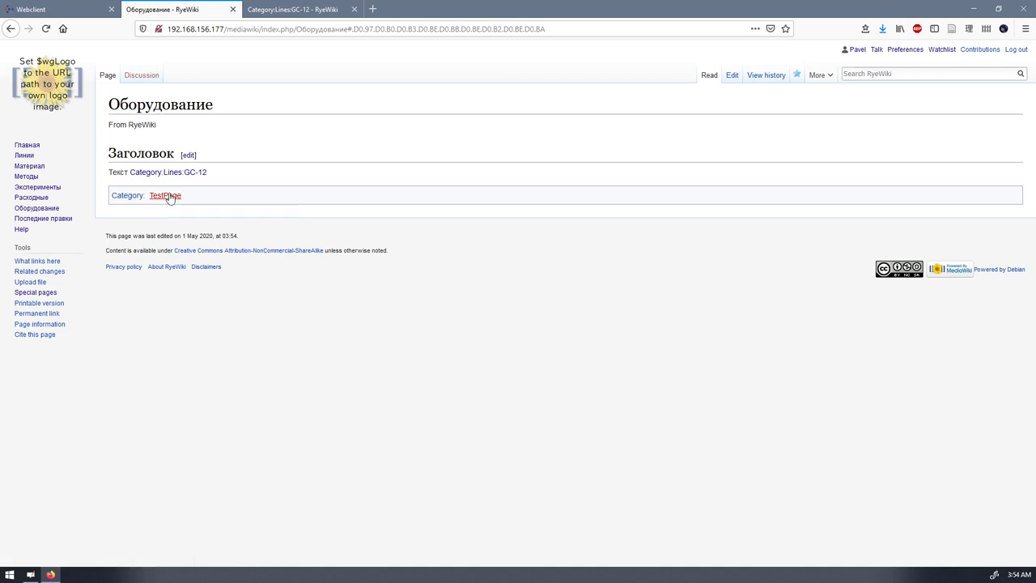
# Start creating the missing TestPage category page from its link and begin a level-one heading
pyautogui.click(170, 197)
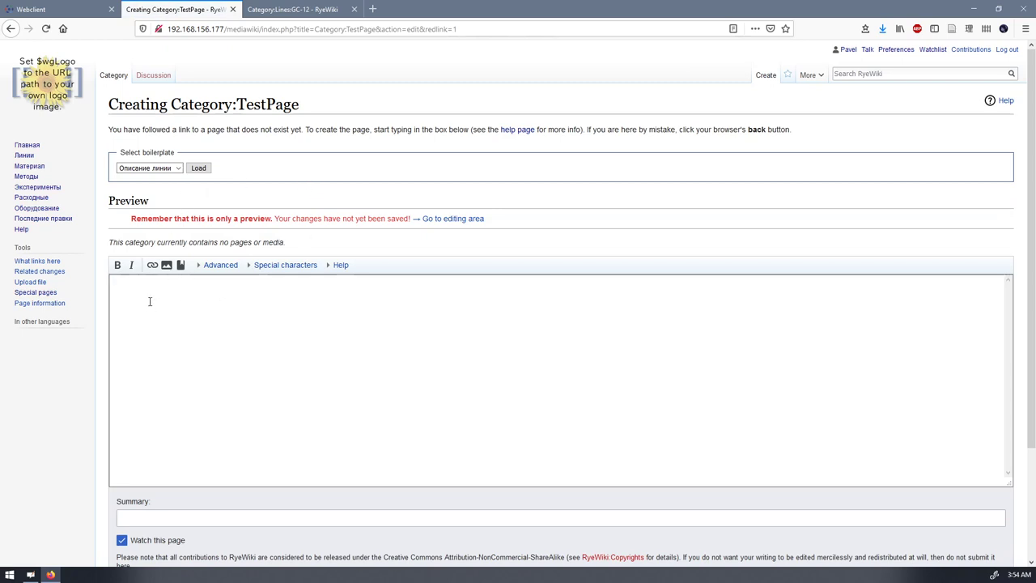
pyautogui.write('=')
pyautogui.write('Rfnt')
pyautogui.write('ujhb')
pyautogui.press('BackSpace')
pyautogui.press('BackSpace')
pyautogui.press('BackSpace')
pyautogui.press('BackSpace')
pyautogui.press('BackSpace')
pyautogui.press('BackSpace')
pyautogui.press('BackSpace')
pyautogui.press('BackSpace')
# Fill in the heading "Категория для тестовых страниц", add the body text "текст" below it, and save the category page
pyautogui.write('Категория для ')
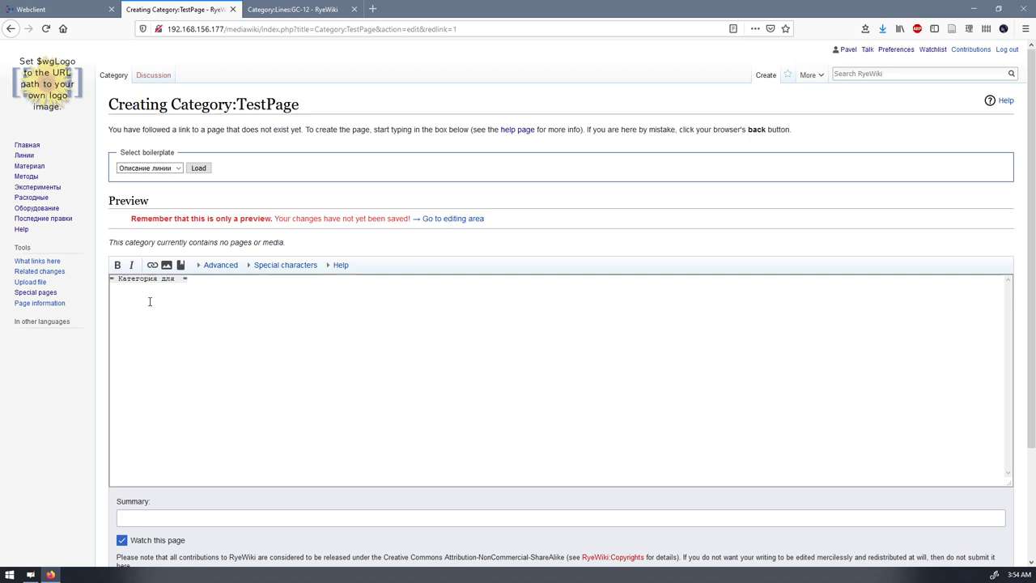
pyautogui.write('тестовых страни')
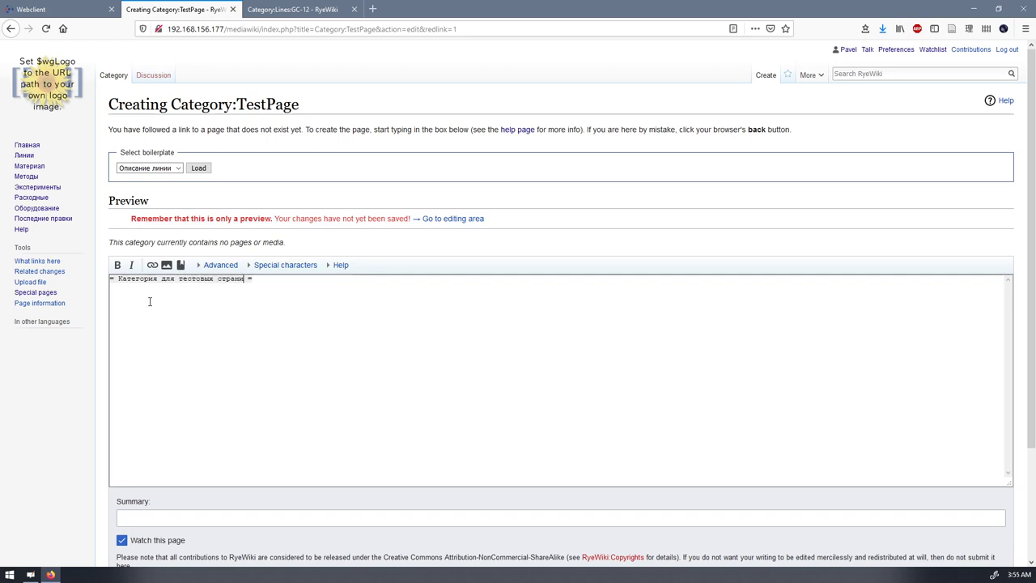
pyautogui.write('ц =  еу')
pyautogui.press('BackSpace')
pyautogui.press('BackSpace')
pyautogui.write('текст')
pyautogui.scroll(-3, 187, 377)
pyautogui.click(154, 484)
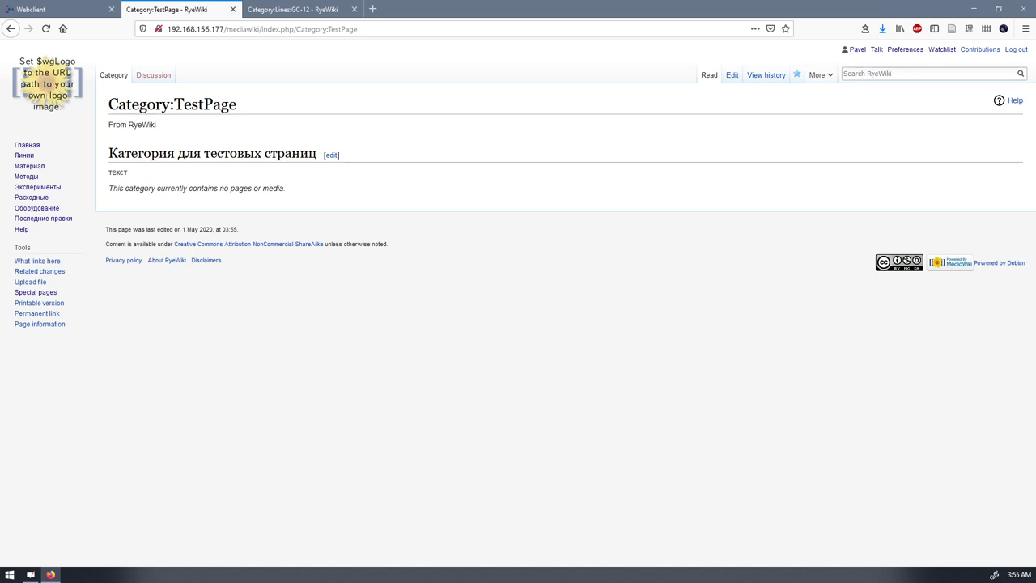
# Reload the TestPage category page, examine its title and list of pages, and open the Оборудование page from it
pyautogui.press('F5')
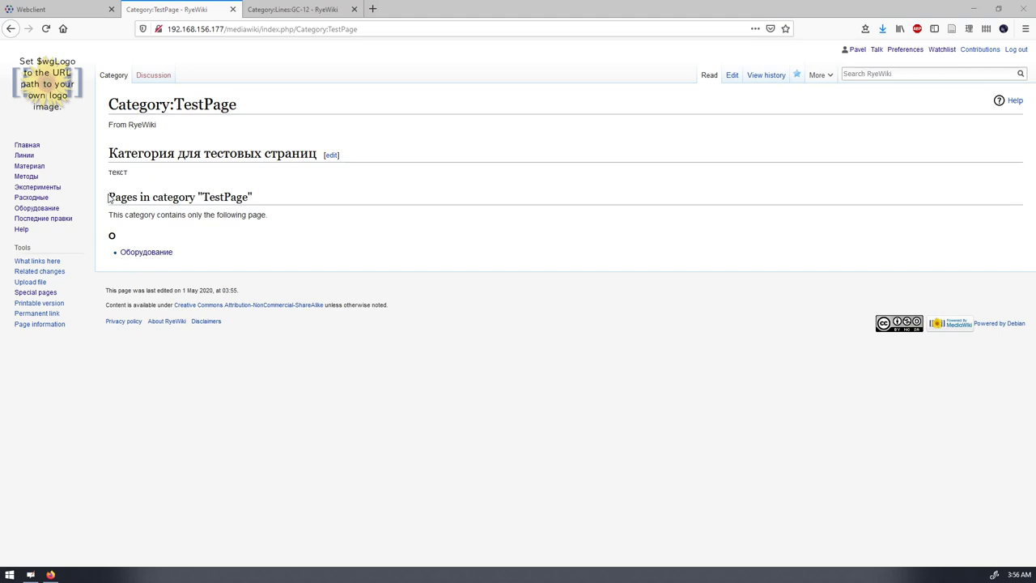
pyautogui.moveTo(107, 198); pyautogui.dragTo(278, 208)
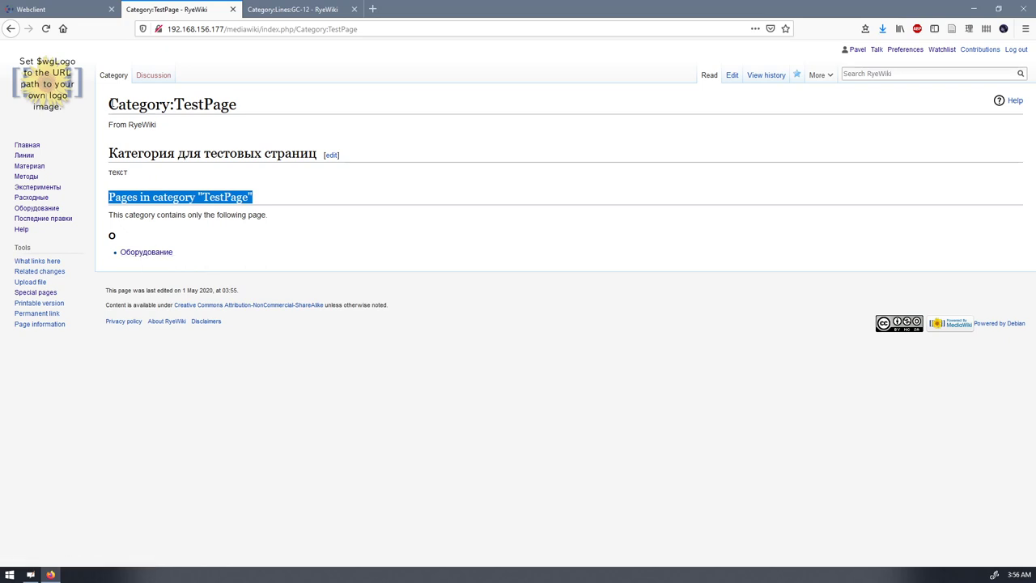
pyautogui.moveTo(108, 104); pyautogui.dragTo(224, 117)
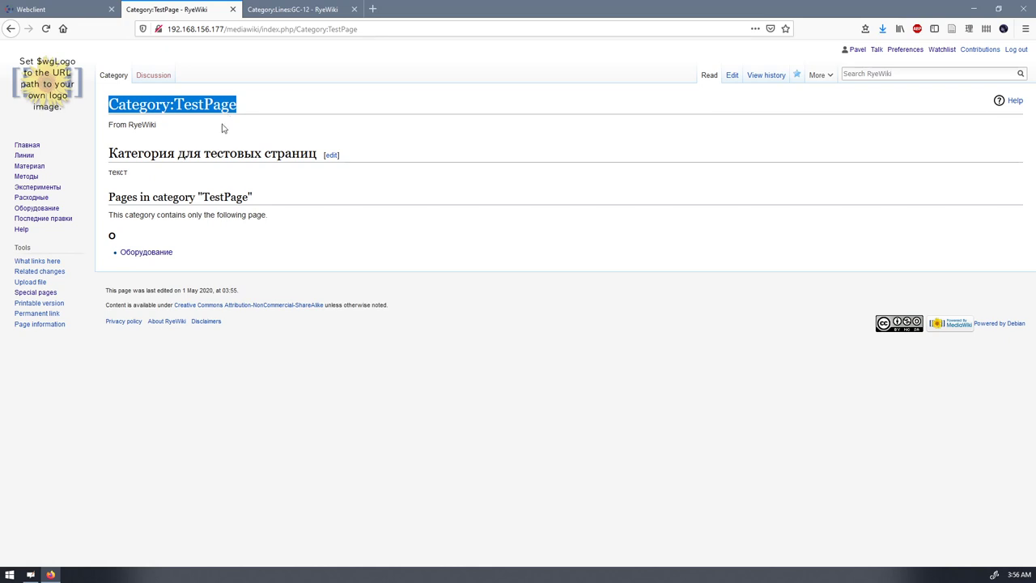
pyautogui.click(147, 252)
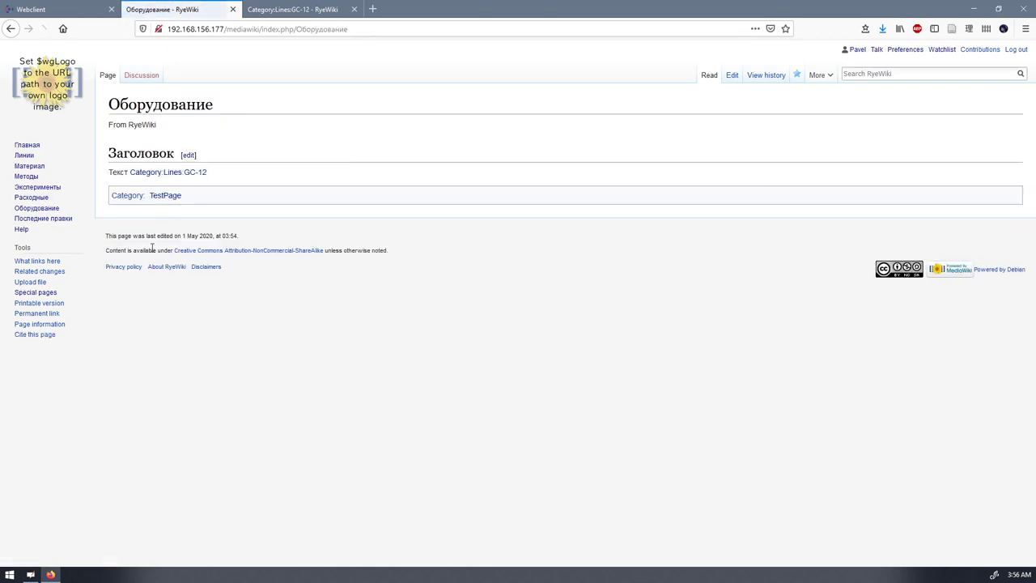
# Copy the page name from the end of the Оборудование page's web address
pyautogui.click(317, 29)
pyautogui.click(327, 29)
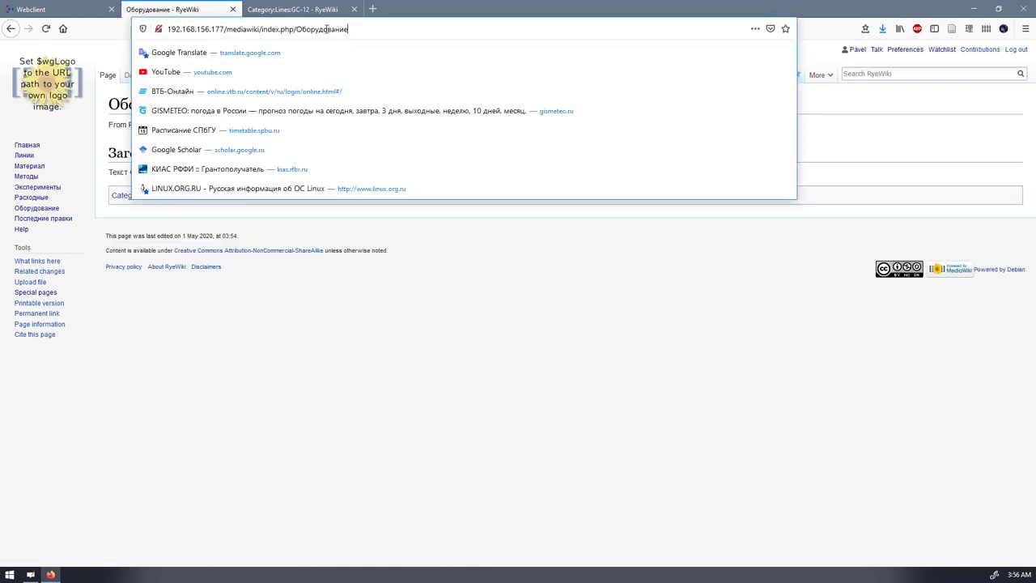
pyautogui.click(305, 29)
pyautogui.moveTo(296, 30); pyautogui.dragTo(348, 31)
pyautogui.hotkey('ctrl', 'c')
pyautogui.hotkey('alt', 'shift')
pyautogui.write('Vfnthb')
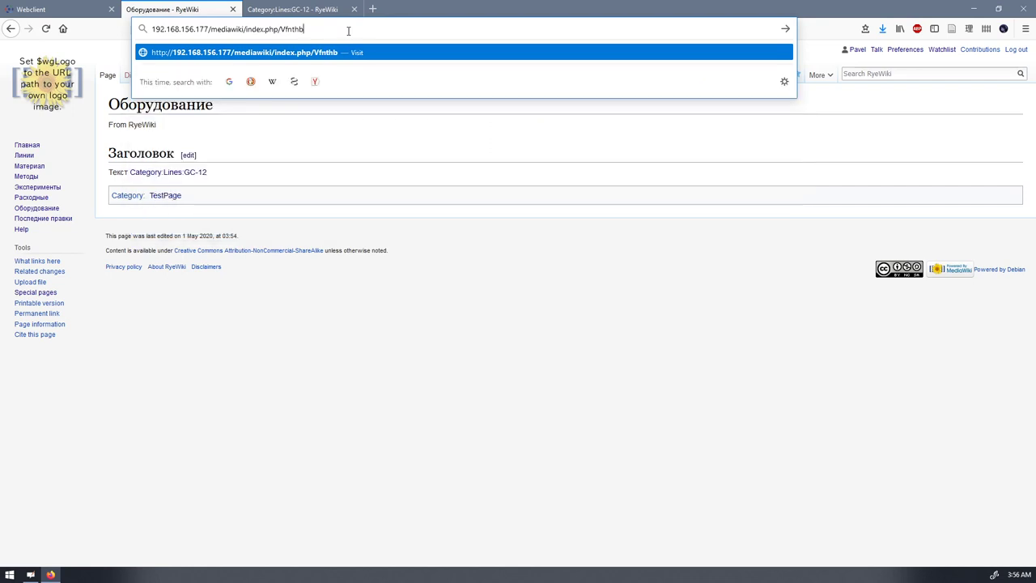
pyautogui.write('fk')
pyautogui.press('BackSpace')
pyautogui.press('BackSpace')
pyautogui.press('BackSpace')
pyautogui.press('BackSpace')
pyautogui.press('BackSpace')
pyautogui.press('BackSpace')
pyautogui.press('BackSpace')
pyautogui.press('BackSpace')
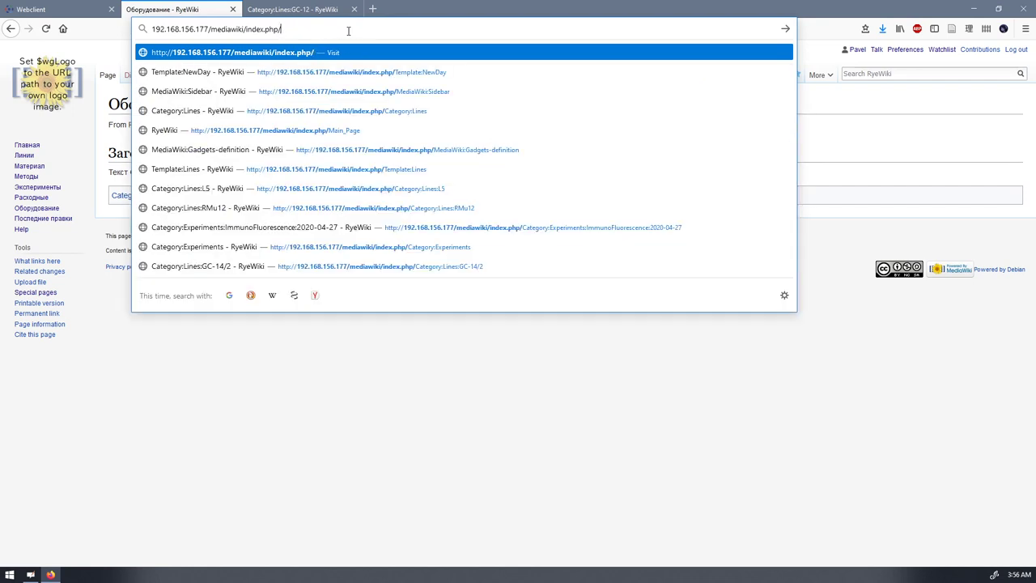
# Go to the wiki address ending in "материал_для_оборудования" and start creating that missing page
pyautogui.hotkey('alt', 'shift')
pyautogui.write('материал')
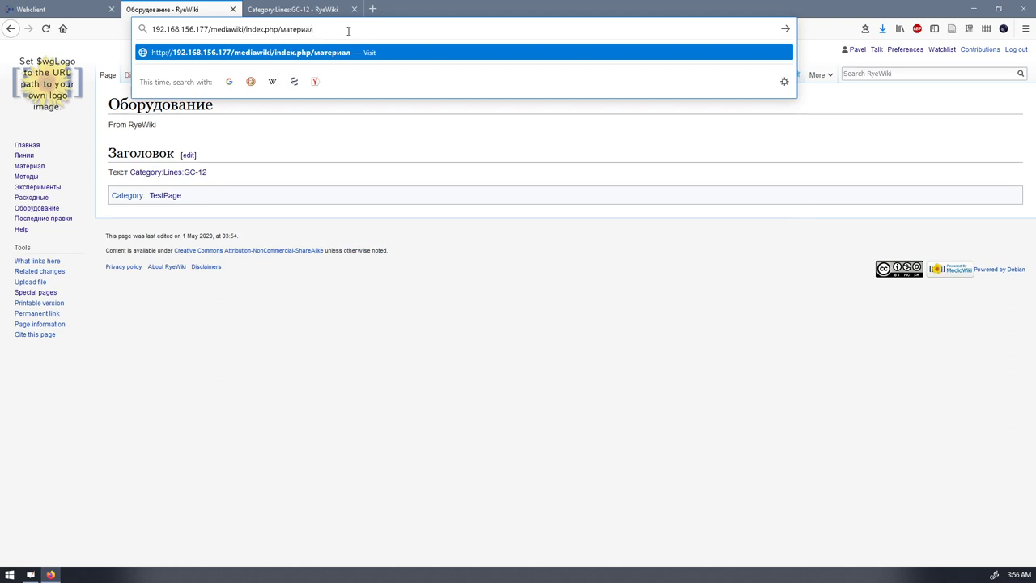
pyautogui.write('_для')
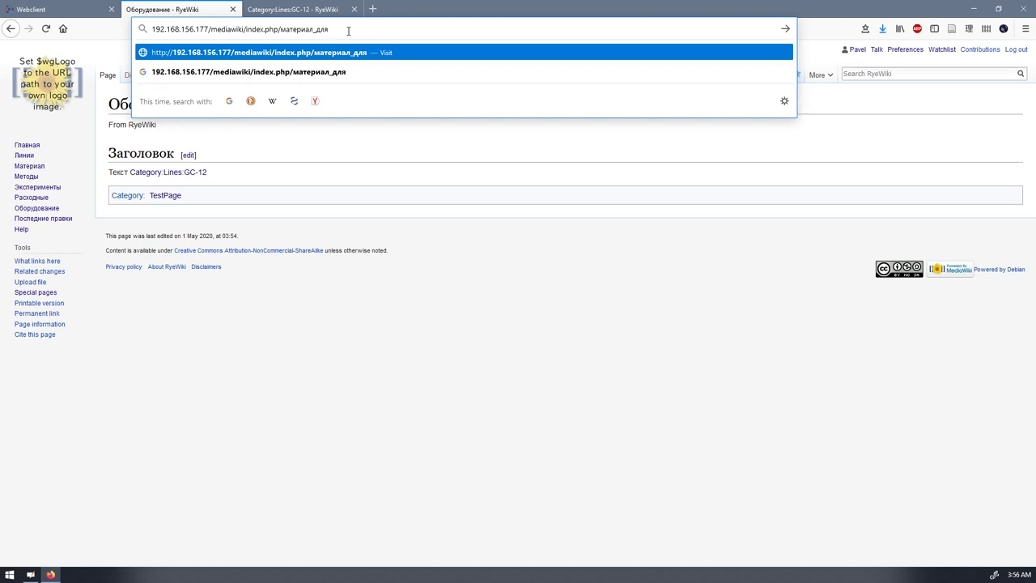
pyautogui.write('_')
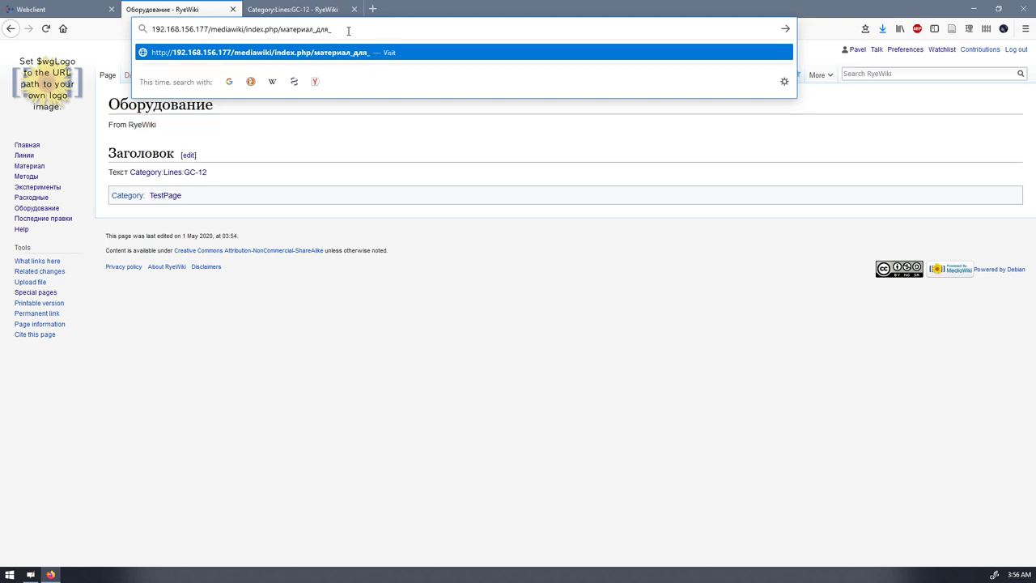
pyautogui.write('оборудования')
pyautogui.press('Return')
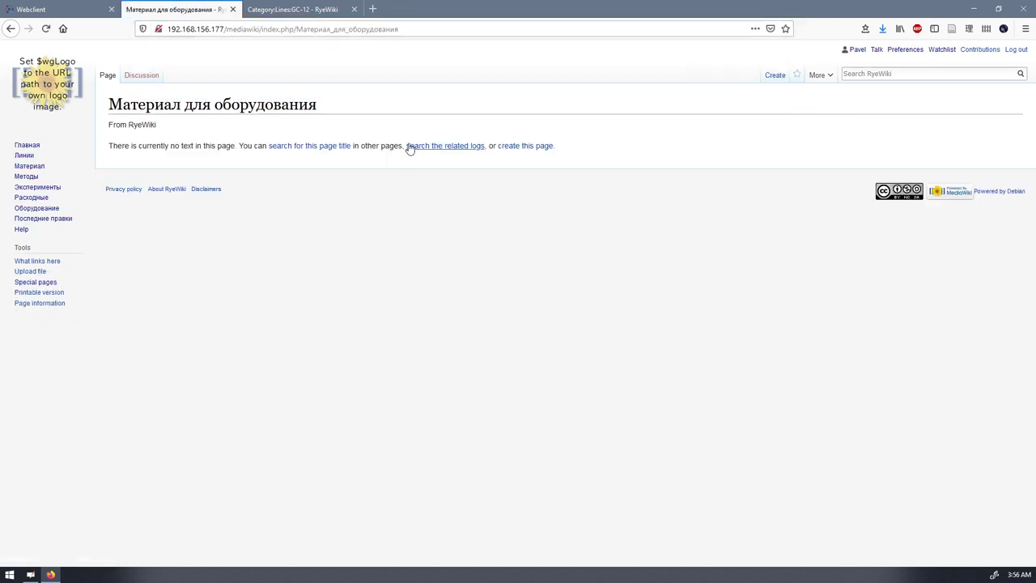
pyautogui.click(506, 152)
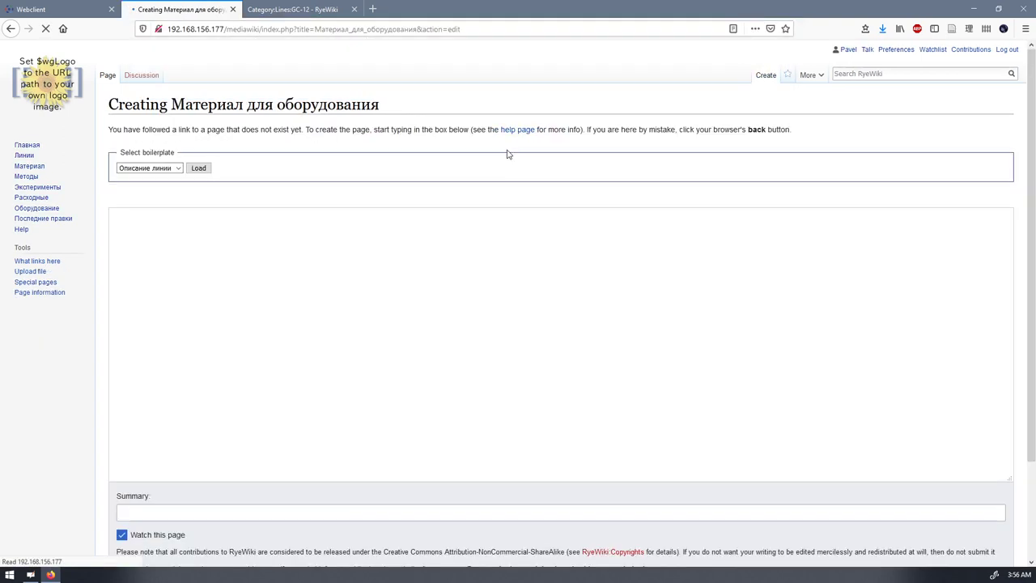
# Write the level-one heading "Расходные для оборудования" and put the body text "текст" below it
pyautogui.write('=')
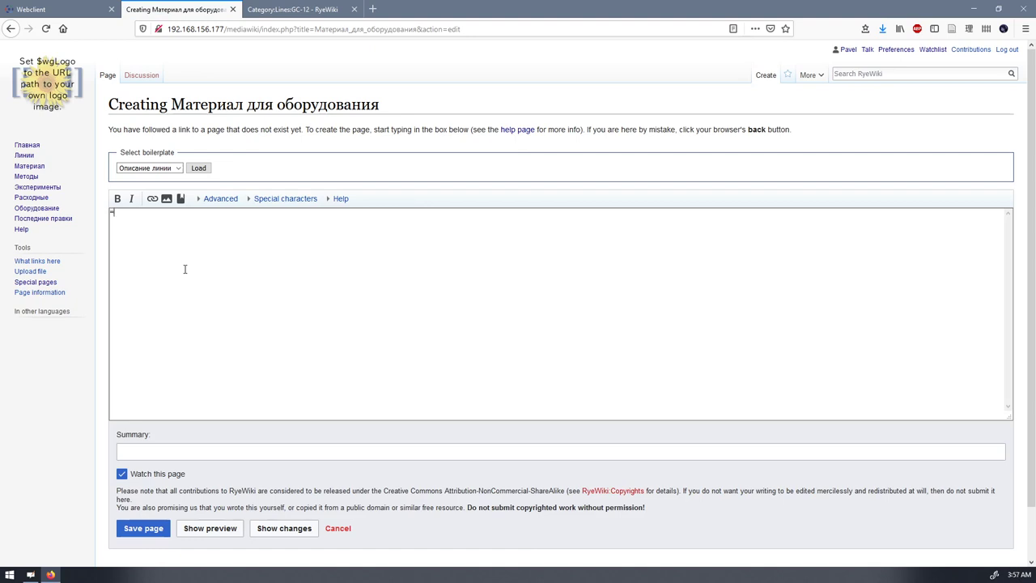
pyautogui.write('=')
pyautogui.write(' ==')
pyautogui.press('Left')
pyautogui.press('Left')
pyautogui.write('Расходные для обор')
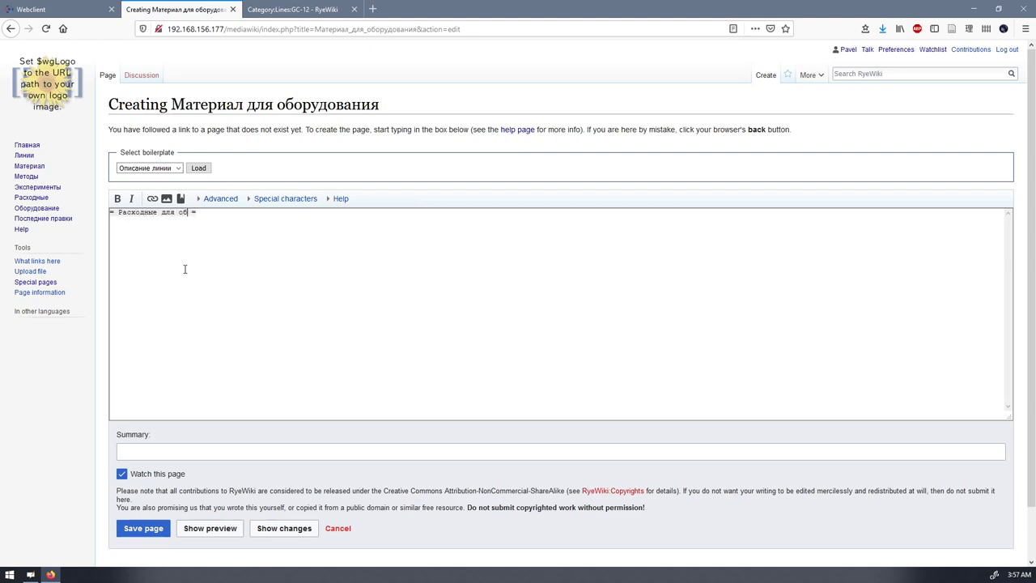
pyautogui.write('удования')
pyautogui.press('End')
pyautogui.write('текст')
# Add the category tag [[Category:TestPage]] below the body text, separated by a blank line, and save the page
pyautogui.press('Return')
pyautogui.press('Return')
pyautogui.hotkey('ctrl', 'v')
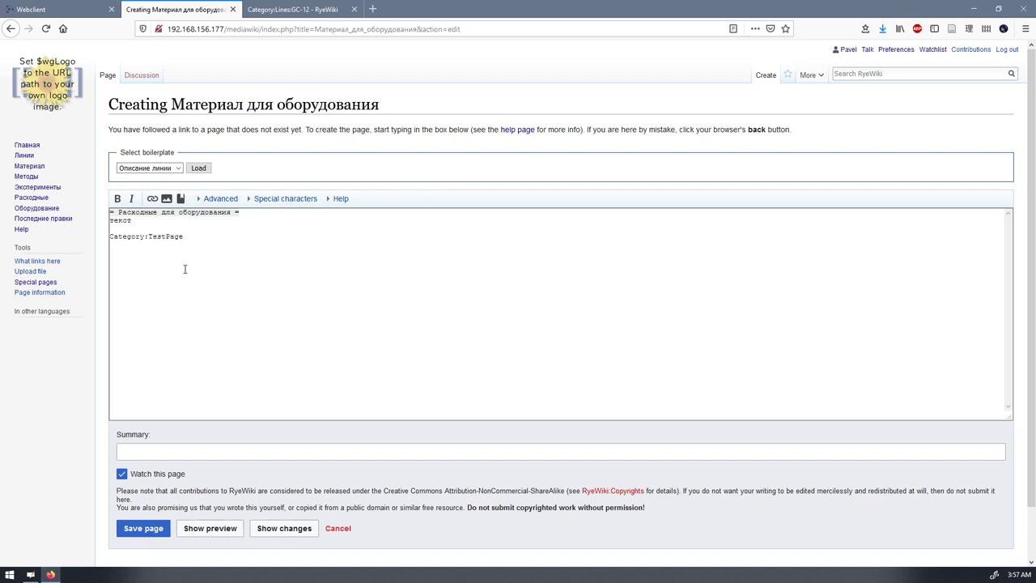
pyautogui.write('s')
pyautogui.press('BackSpace')
pyautogui.write(']]')
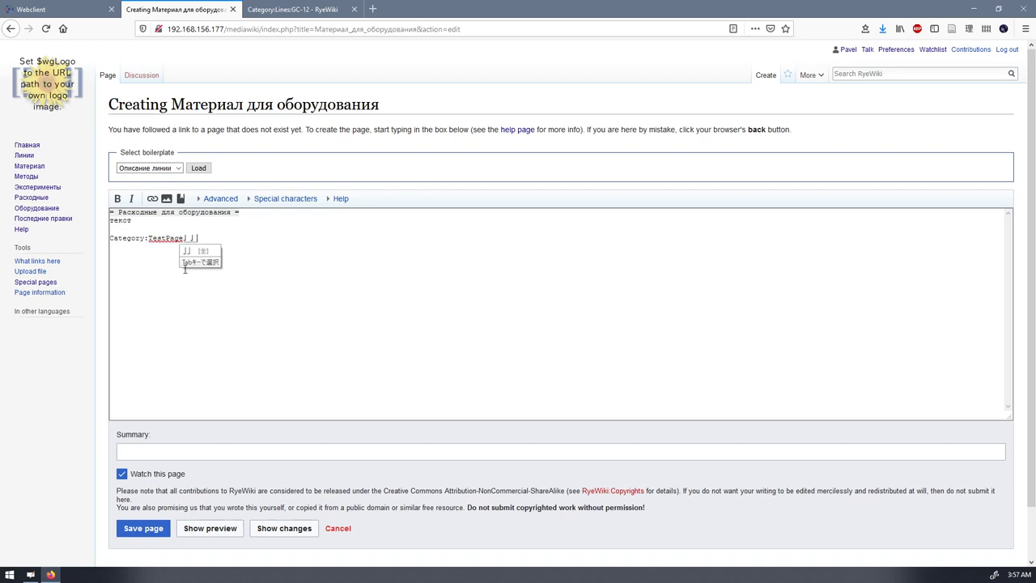
pyautogui.press('Return')
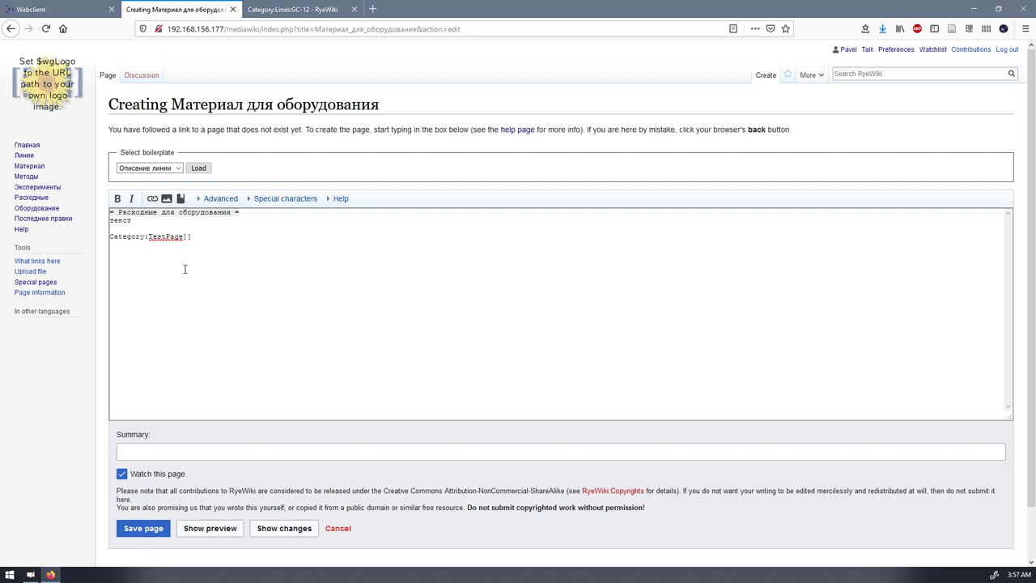
pyautogui.press('Home')
pyautogui.write('[[')
pyautogui.press('Return')
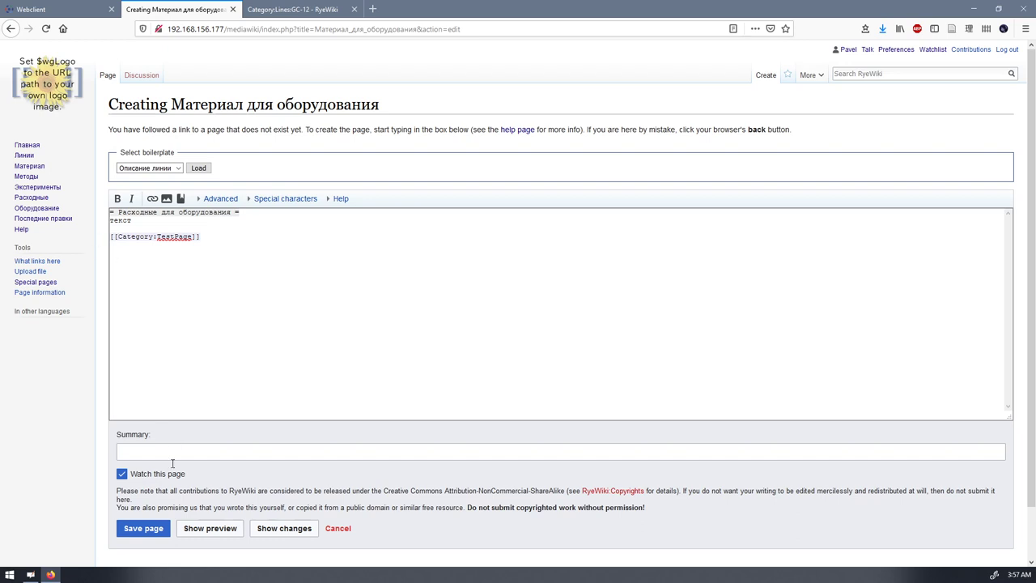
pyautogui.click(140, 529)
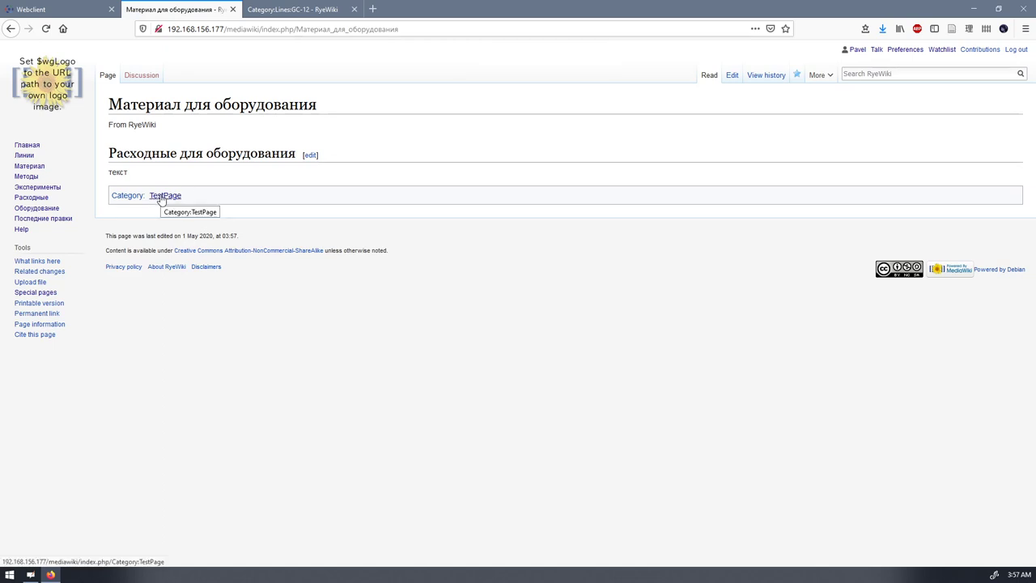
# Open the TestPage category from the page's category link and examine the list of pages it contains
pyautogui.click(161, 197)
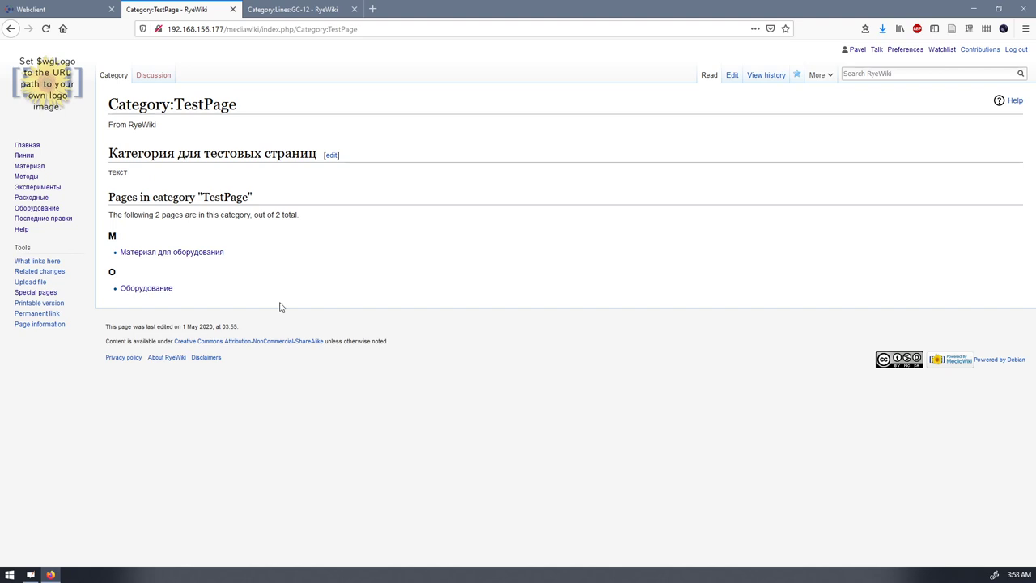
pyautogui.moveTo(135, 235); pyautogui.dragTo(189, 294)
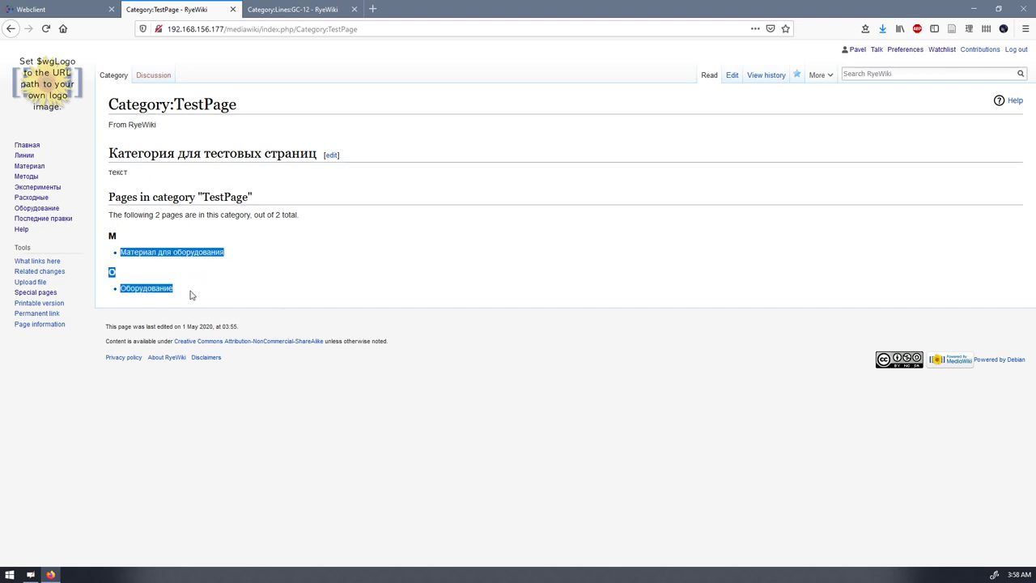
pyautogui.click(266, 280)
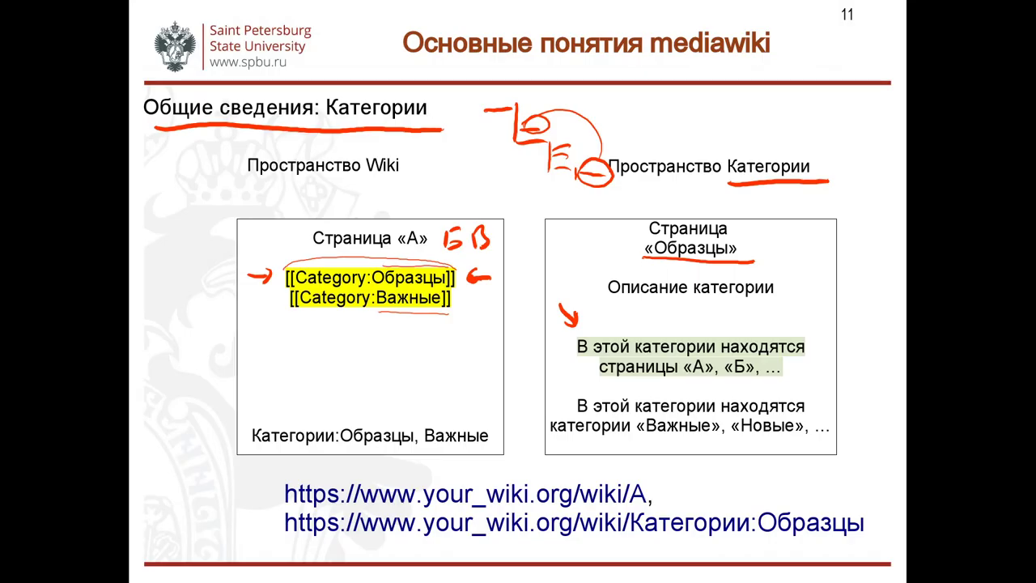
pyautogui.press('Right')
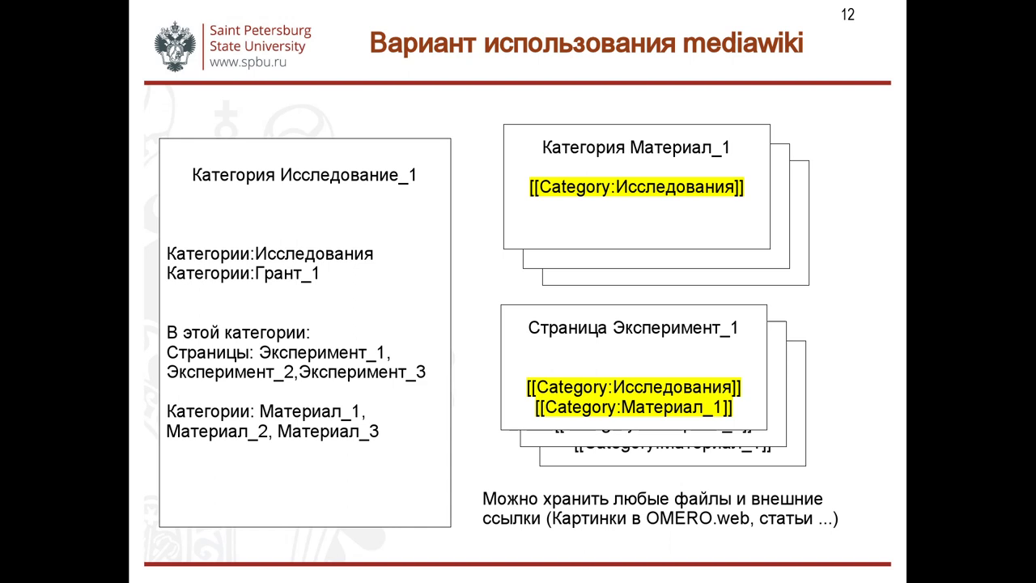
pyautogui.moveTo(266, 203); pyautogui.dragTo(408, 196)
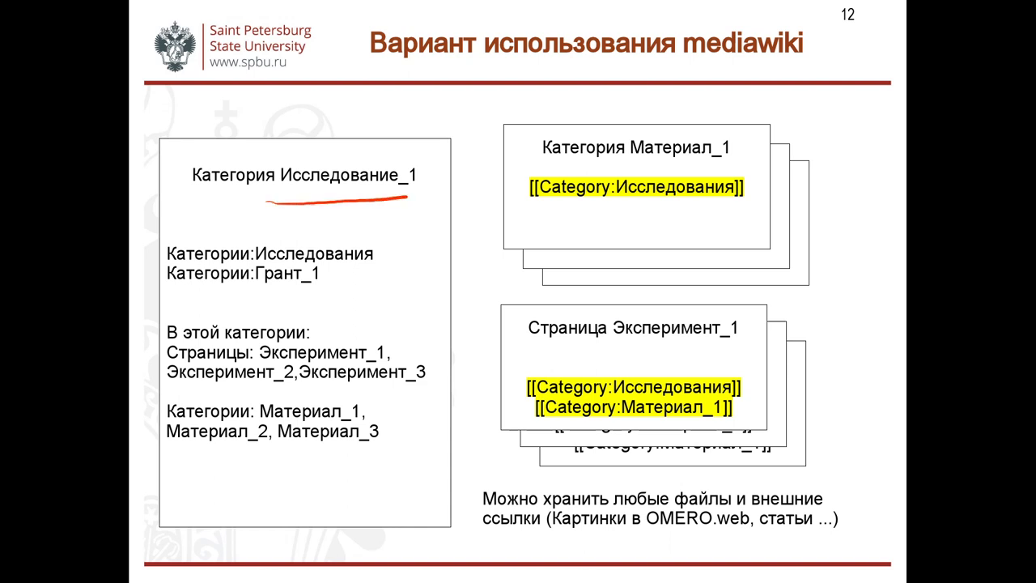
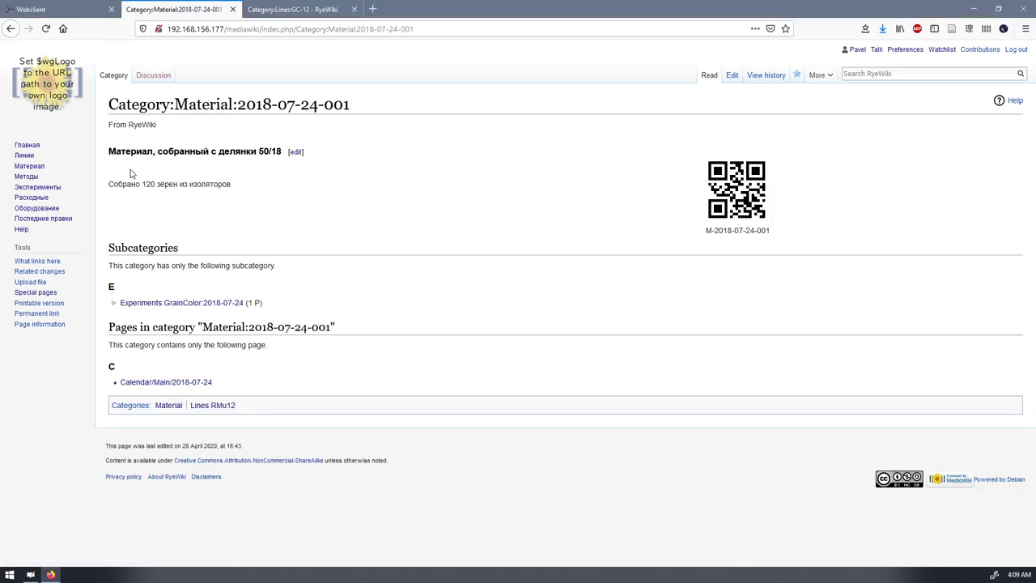
pyautogui.moveTo(113, 151); pyautogui.dragTo(222, 175)
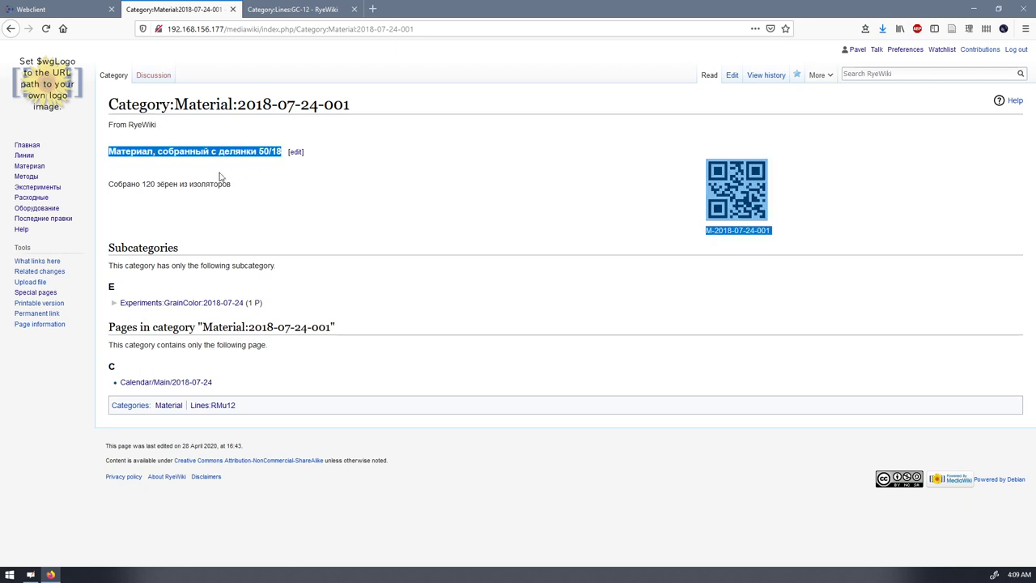
pyautogui.click(129, 181)
pyautogui.moveTo(111, 183); pyautogui.dragTo(232, 183)
pyautogui.click(235, 198)
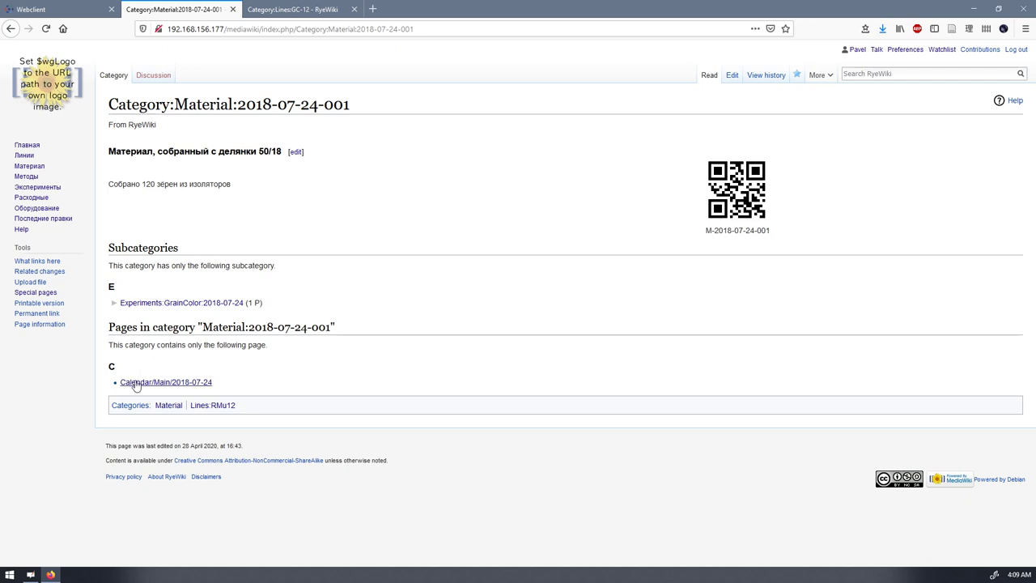
# View the linked Calendar/Main/2018-07-24 page in a separate tab, read its "Образцы" entry, and close that tab
pyautogui.middleClick(194, 390)
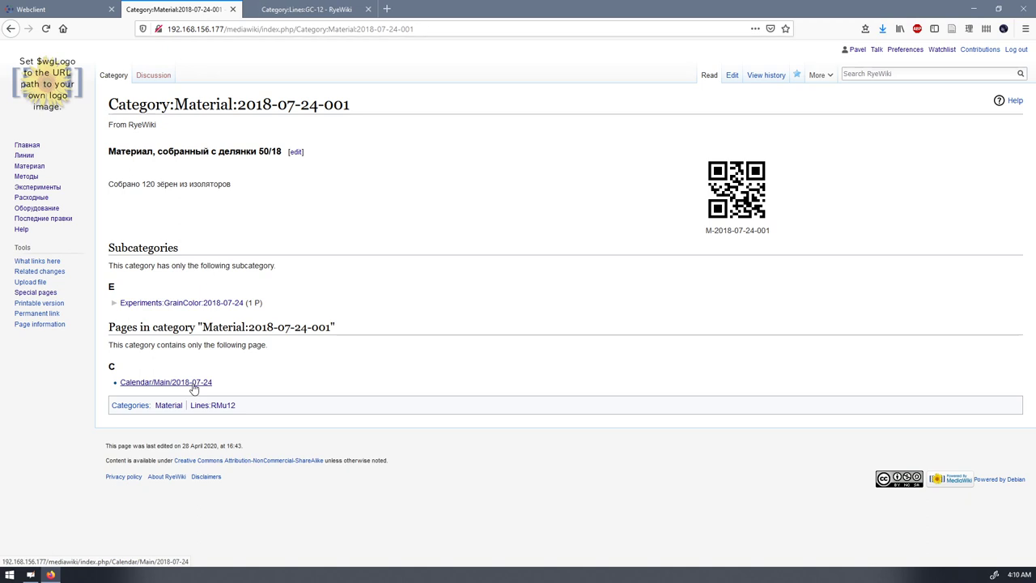
pyautogui.click(285, 12)
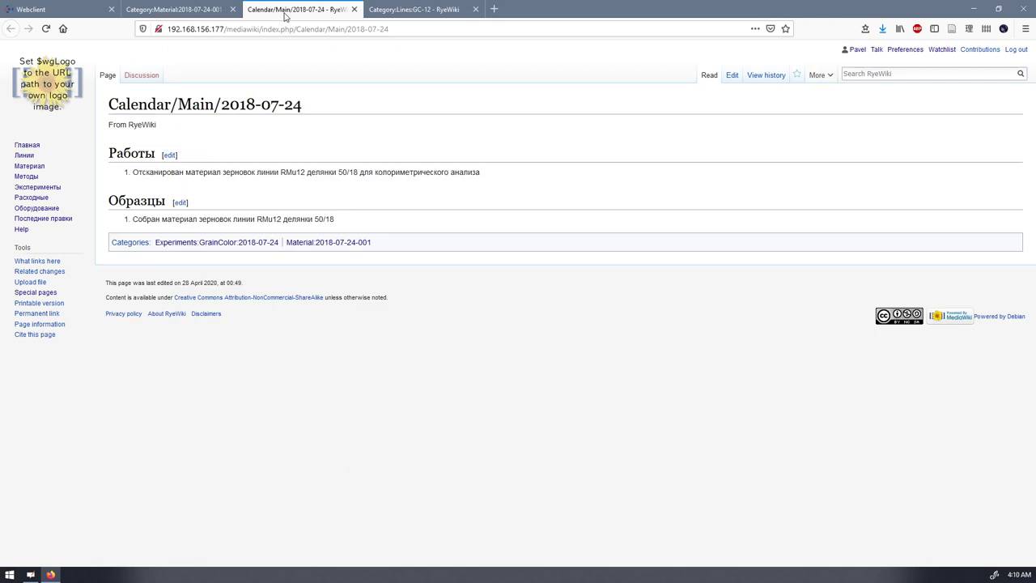
pyautogui.moveTo(135, 221); pyautogui.dragTo(327, 229)
pyautogui.click(328, 229)
pyautogui.click(354, 9)
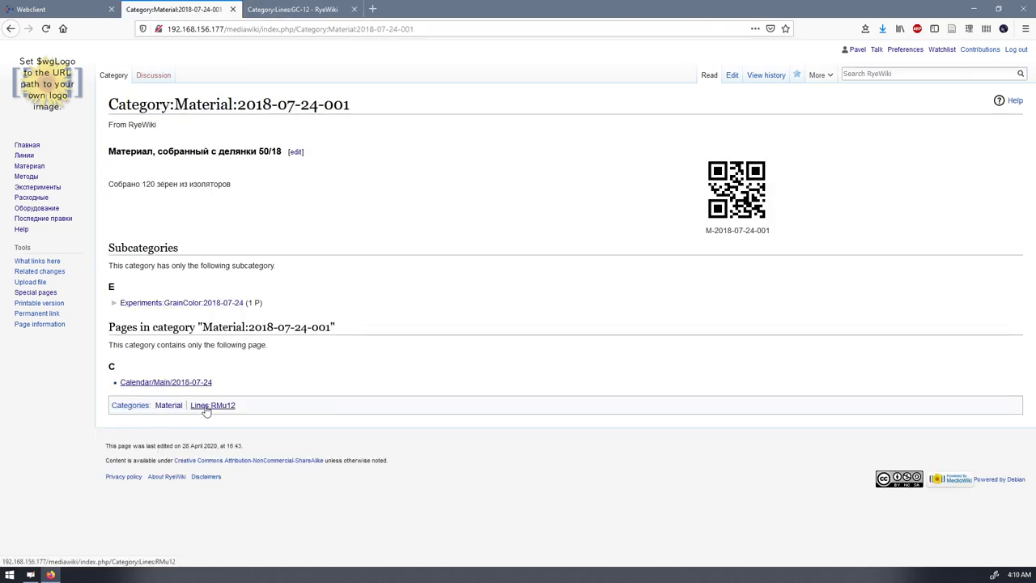
# View the Lines:RMu12 category of this material in a separate tab and close that tab
pyautogui.middleClick(208, 407)
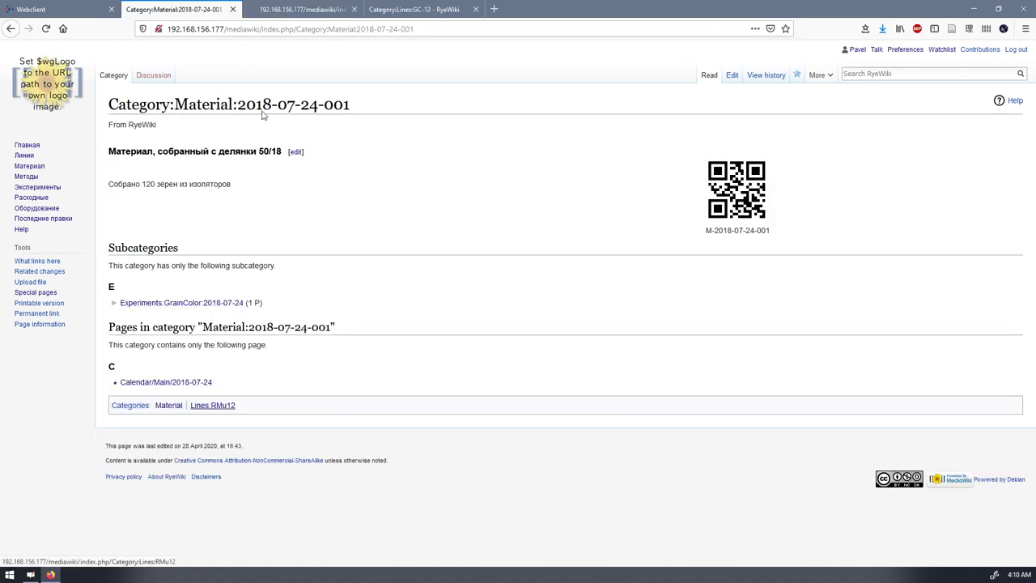
pyautogui.click(282, 9)
pyautogui.click(353, 10)
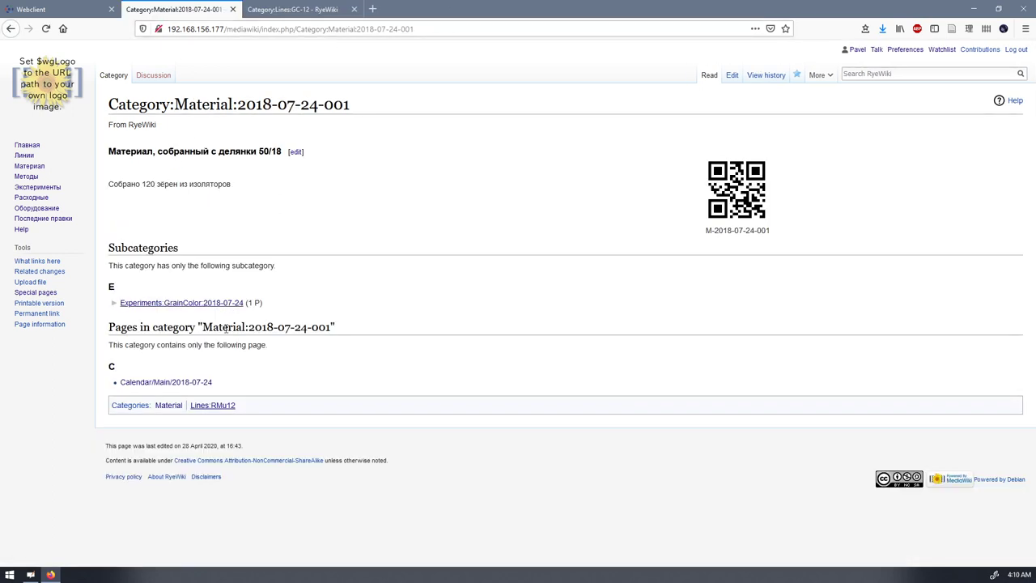
# View the Experiments:GrainColor:2018-07-24 subcategory in a separate tab, expand and look through its grain colour table, and close the tab
pyautogui.middleClick(169, 305)
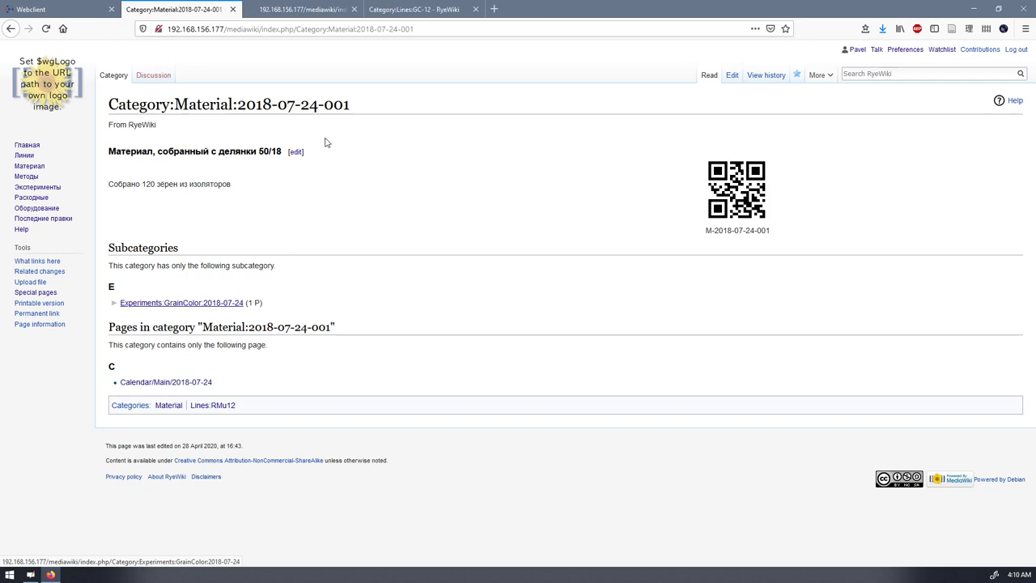
pyautogui.click(297, 10)
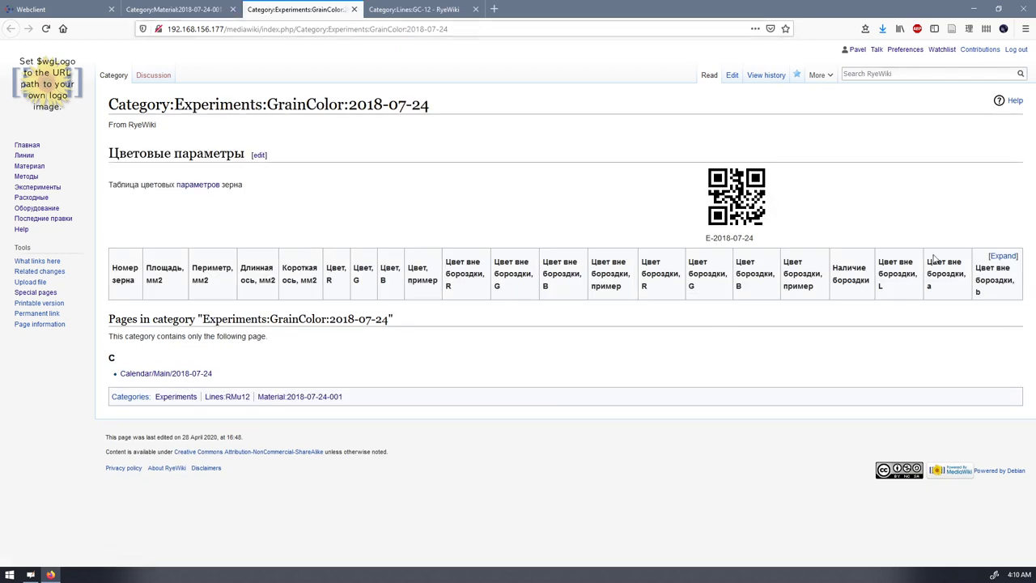
pyautogui.click(1003, 255)
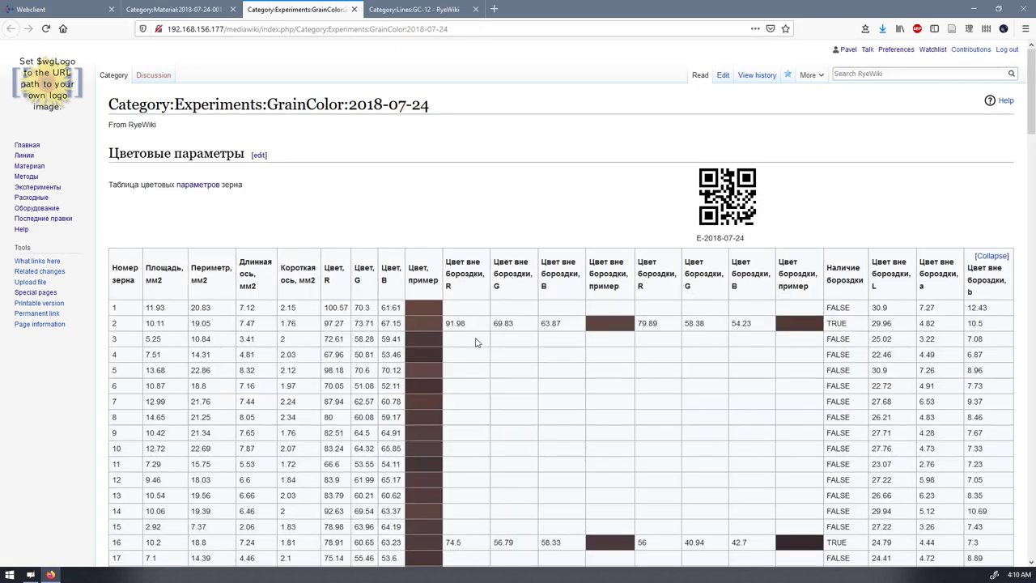
pyautogui.scroll(-5, 480, 356)
pyautogui.scroll(-10, 481, 359)
pyautogui.scroll(11, 483, 359)
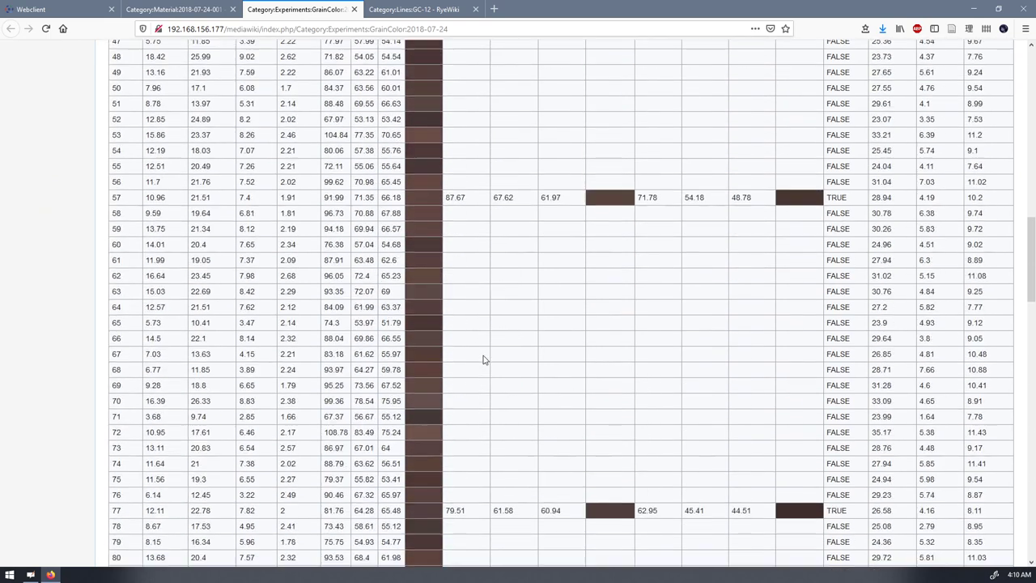
pyautogui.scroll(5, 483, 359)
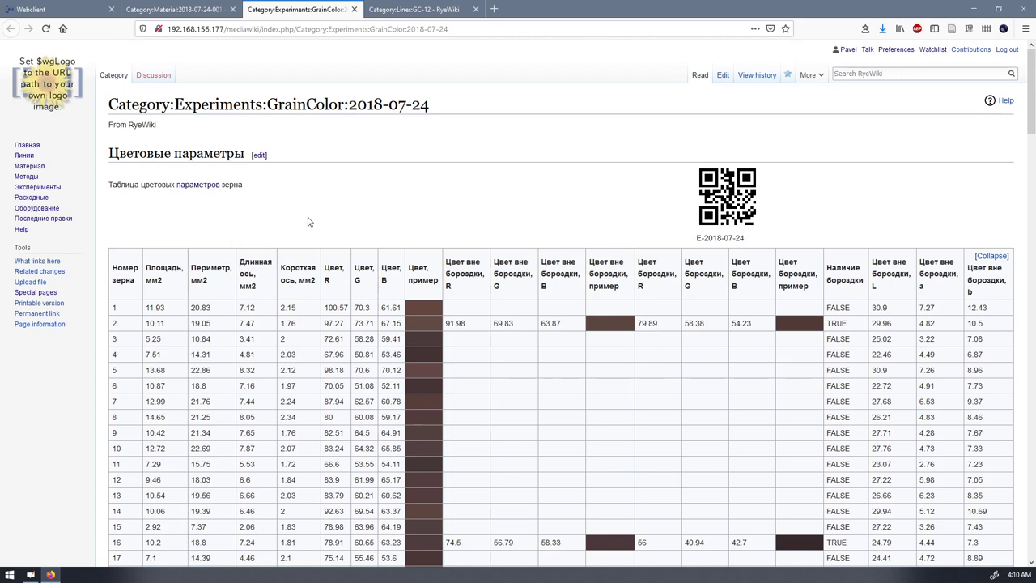
pyautogui.click(353, 9)
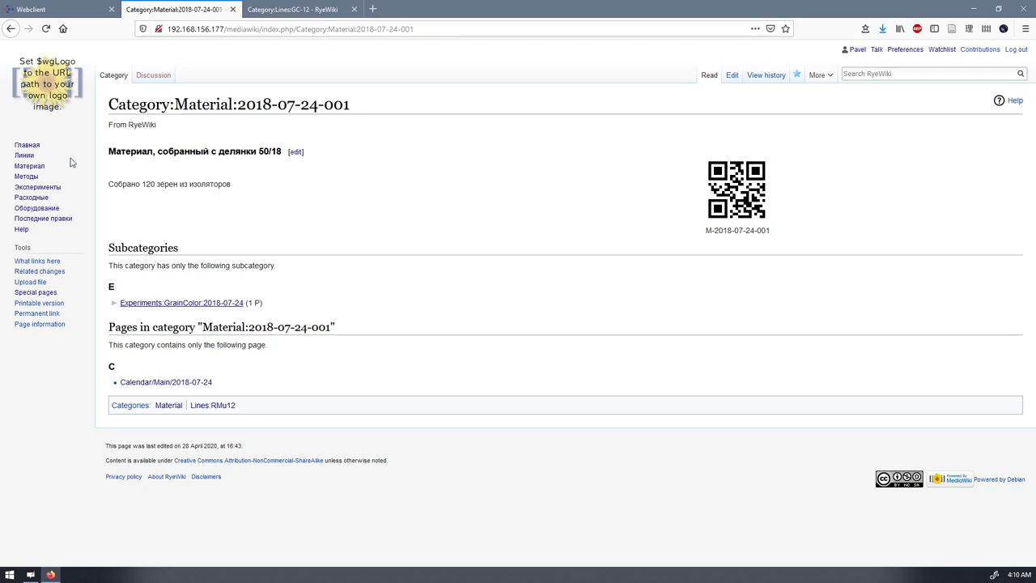
# Return to the wiki's main page and open today's entry from the "Календарь" section
pyautogui.click(26, 145)
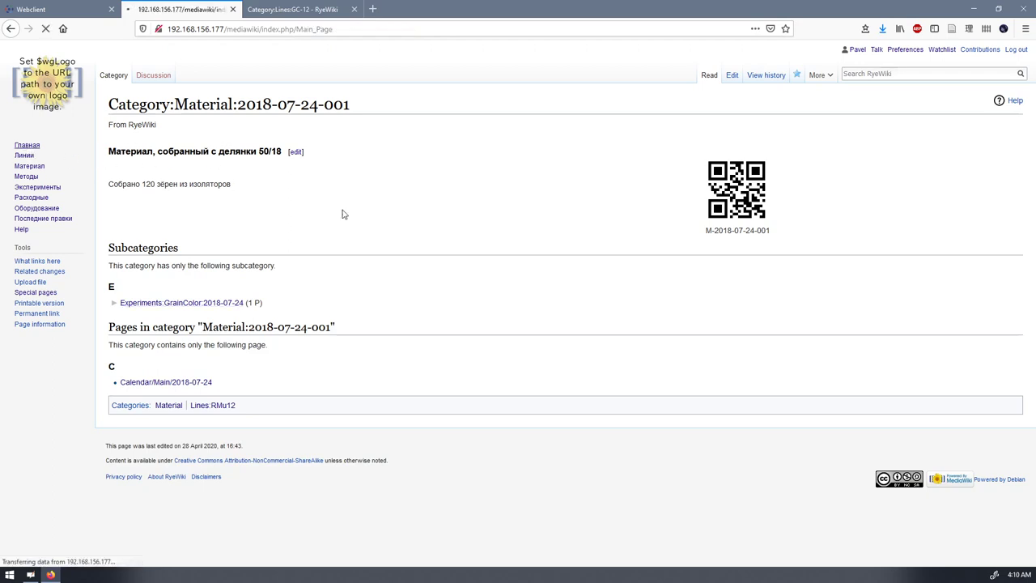
pyautogui.scroll(-2, 484, 425)
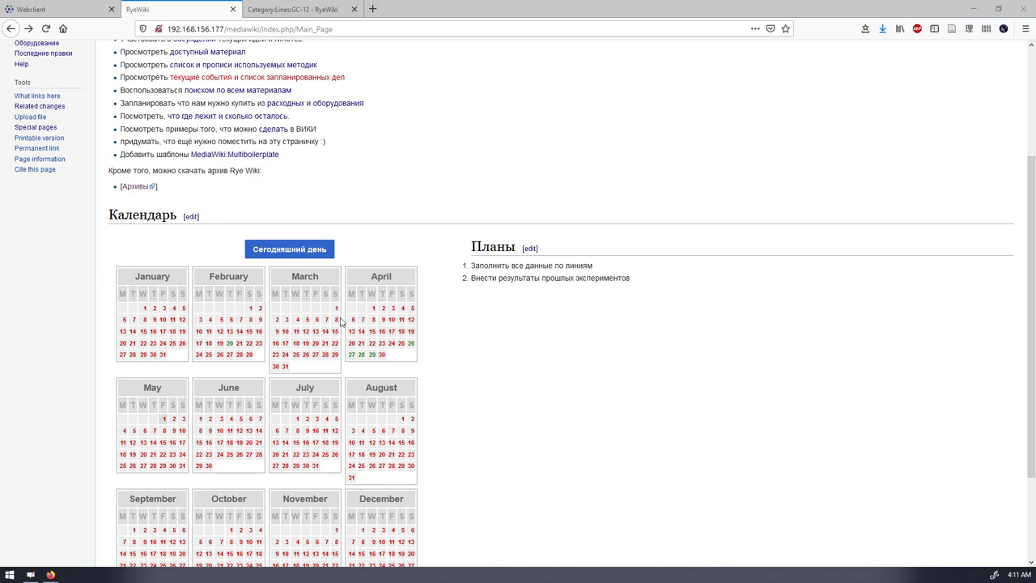
pyautogui.click(282, 250)
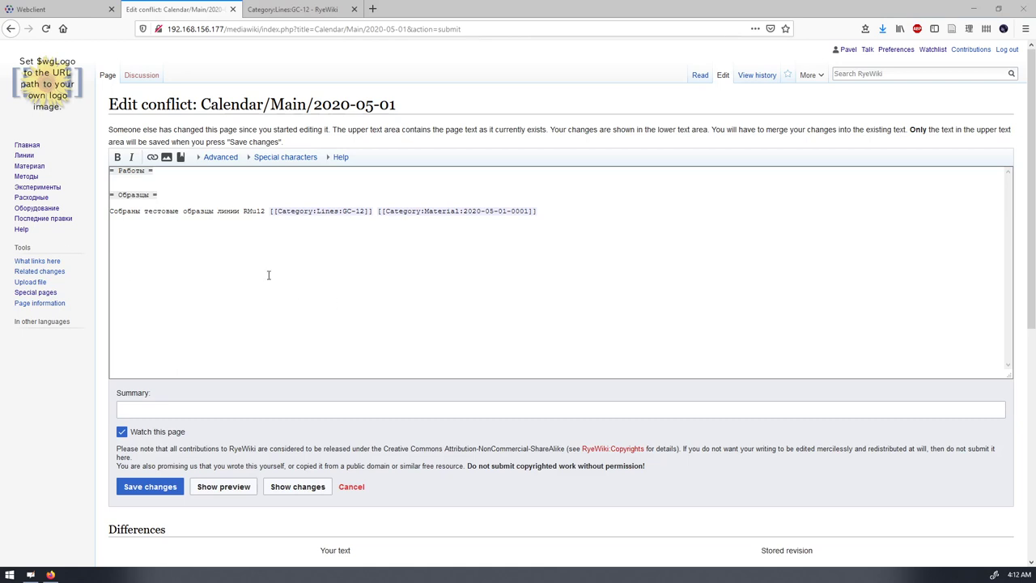
# Remove the empty "Работы" section heading from the current text of the Calendar/Main/2020-05-01 page
pyautogui.moveTo(111, 177); pyautogui.dragTo(97, 167)
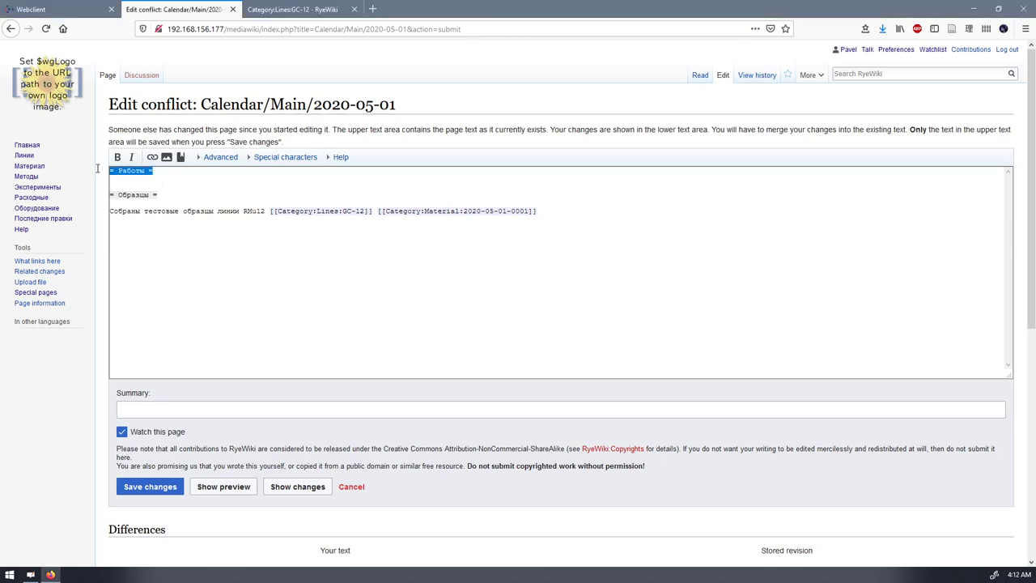
pyautogui.press('Delete')
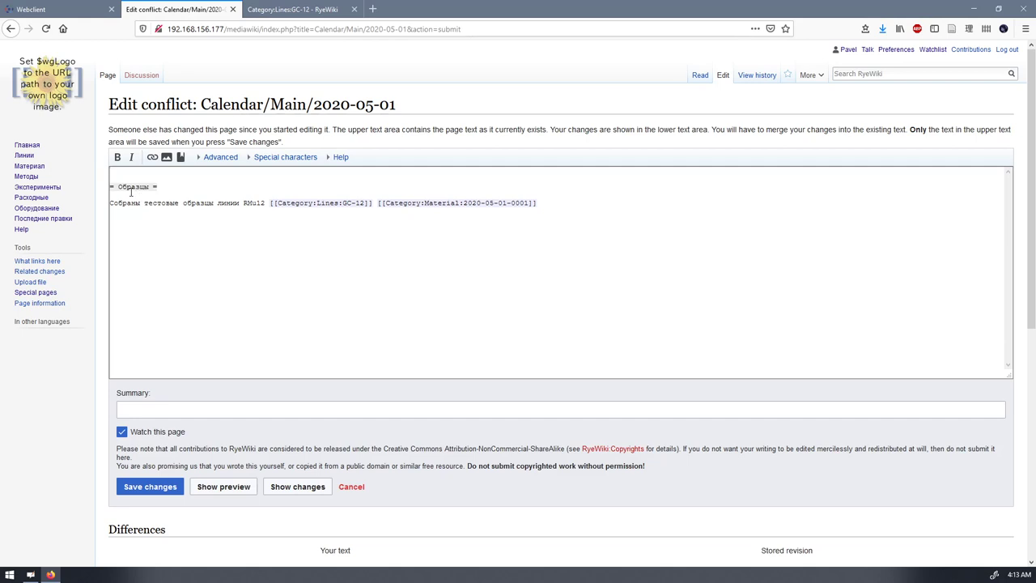
pyautogui.scroll(-1, 141, 200)
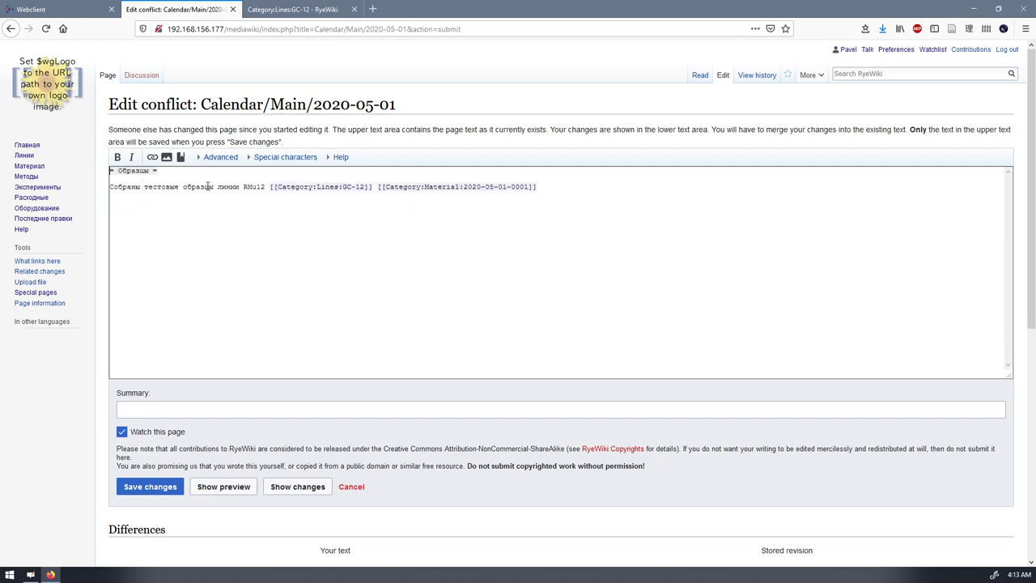
# Examine the line name RMu12 and the material category with its 0001 number in the "Образцы" entry
pyautogui.moveTo(242, 188); pyautogui.dragTo(266, 188)
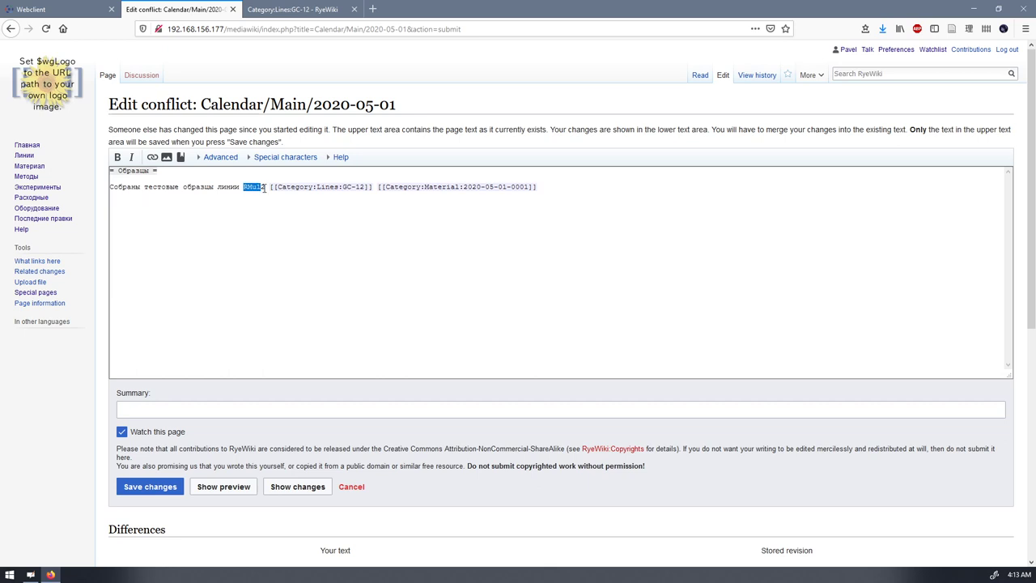
pyautogui.click(250, 246)
pyautogui.click(541, 190)
pyautogui.keyDown('shift'); pyautogui.click(381, 188); pyautogui.keyUp('shift')
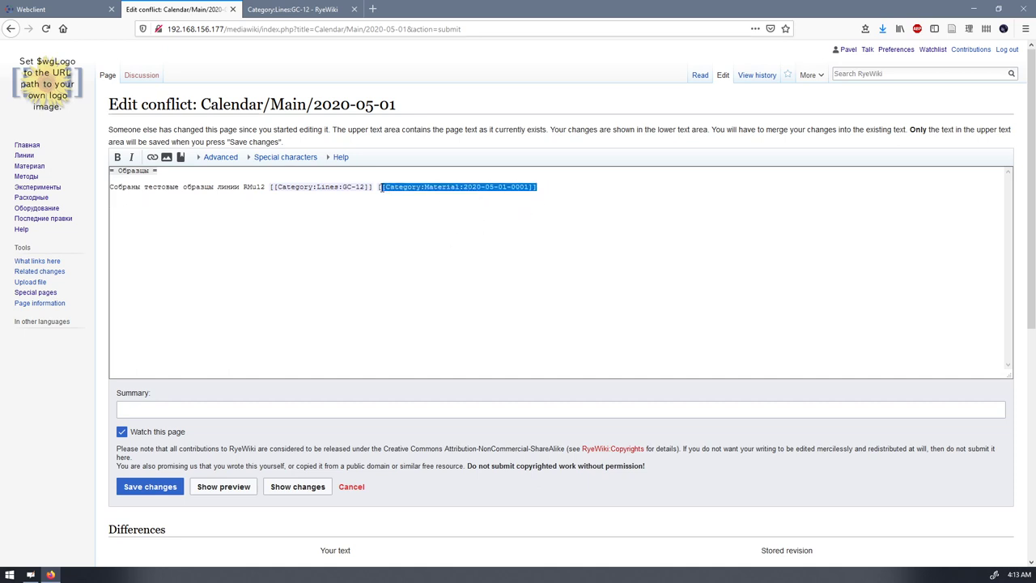
pyautogui.click(373, 237)
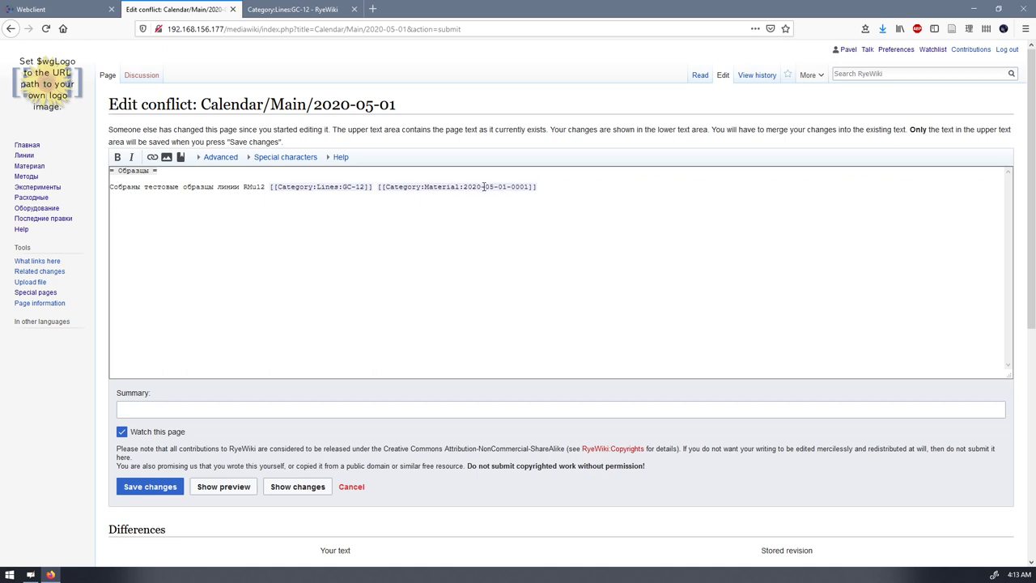
pyautogui.moveTo(507, 186); pyautogui.dragTo(524, 193)
pyautogui.click(511, 218)
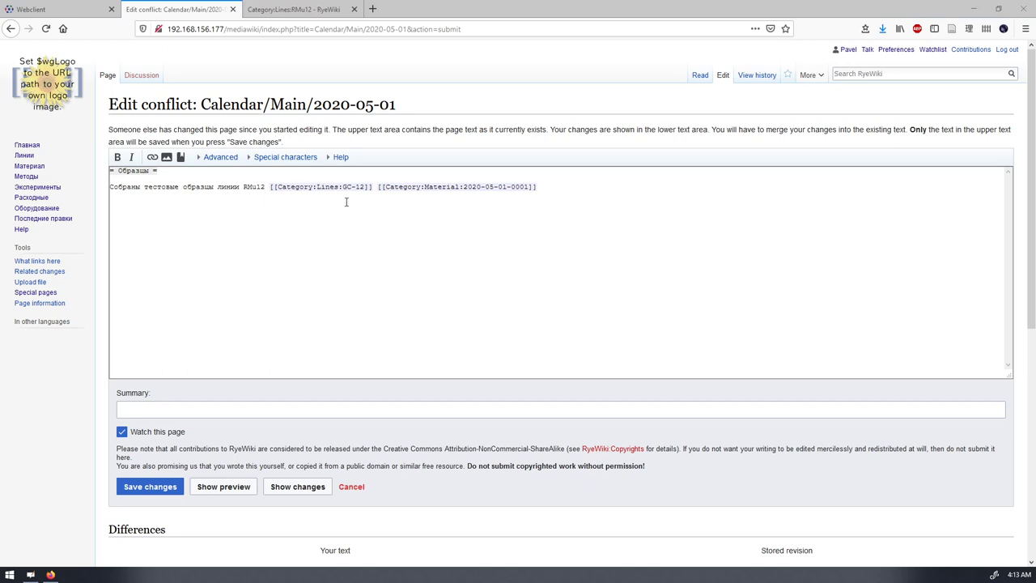
# Set the line category of the "Образцы" entry to Lines:RMu12 and save the calendar page
pyautogui.moveTo(343, 188)
pyautogui.mouseDown()
pyautogui.moveTo(367, 187)
pyautogui.moveTo(342, 187)
pyautogui.mouseUp()
pyautogui.write('Category:Lines:RMu12')
pyautogui.press('BackSpace')
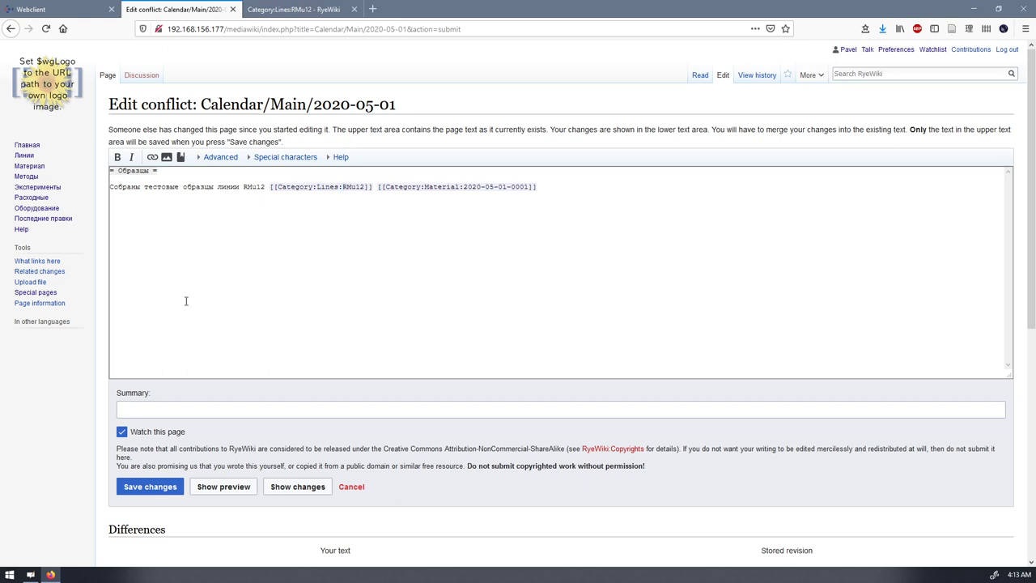
pyautogui.click(140, 488)
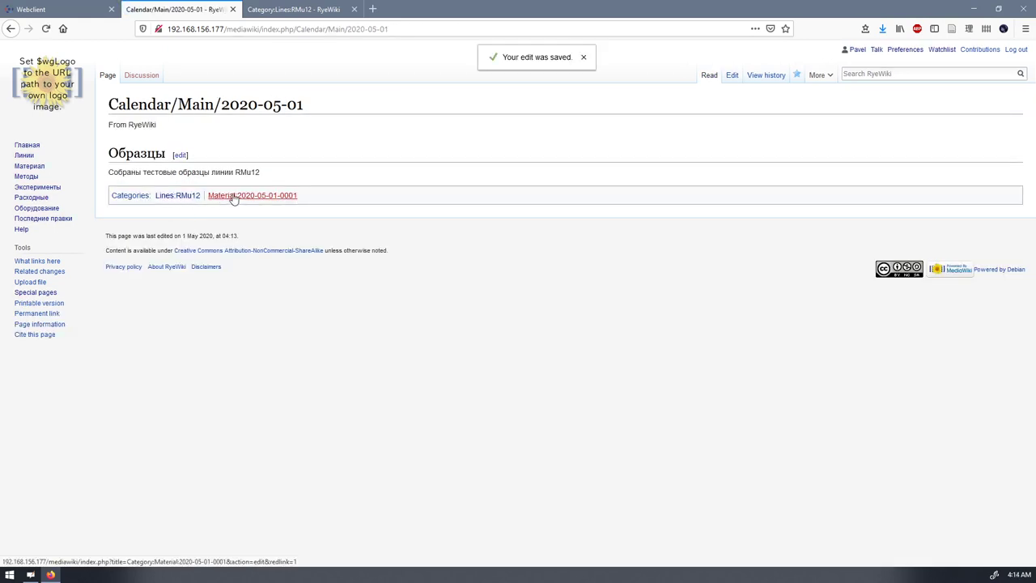
# Open the Lines:RMu12 category from the calendar entry in a separate tab and close the older tab of that category
pyautogui.middleClick(180, 200)
pyautogui.click(292, 9)
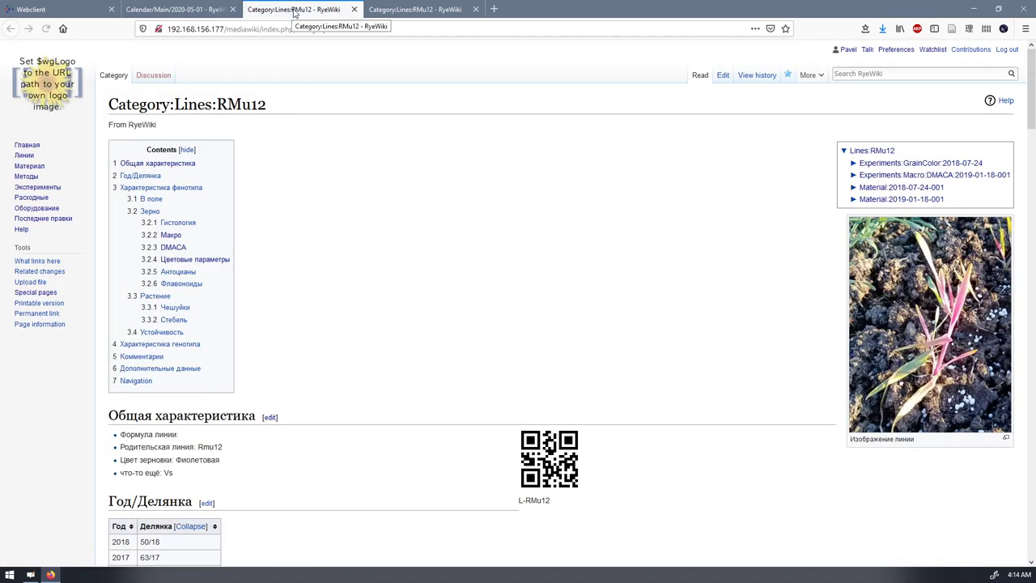
pyautogui.click(354, 10)
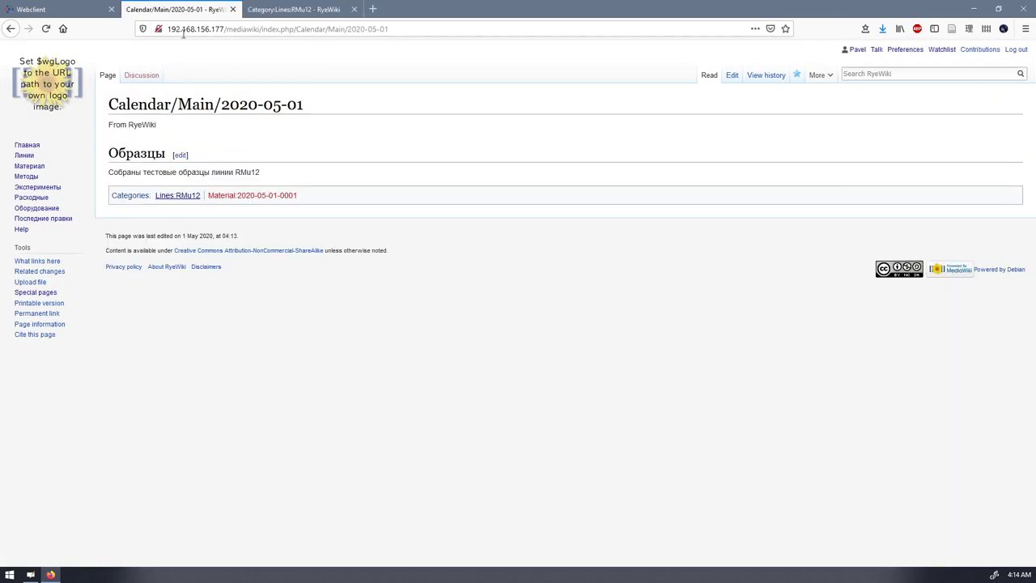
pyautogui.click(240, 200)
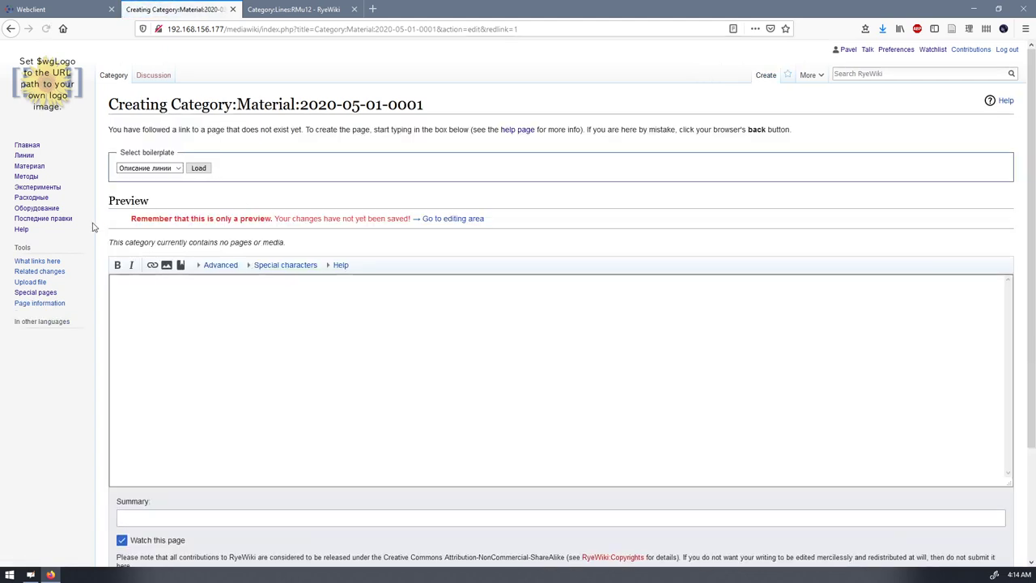
pyautogui.click(178, 169)
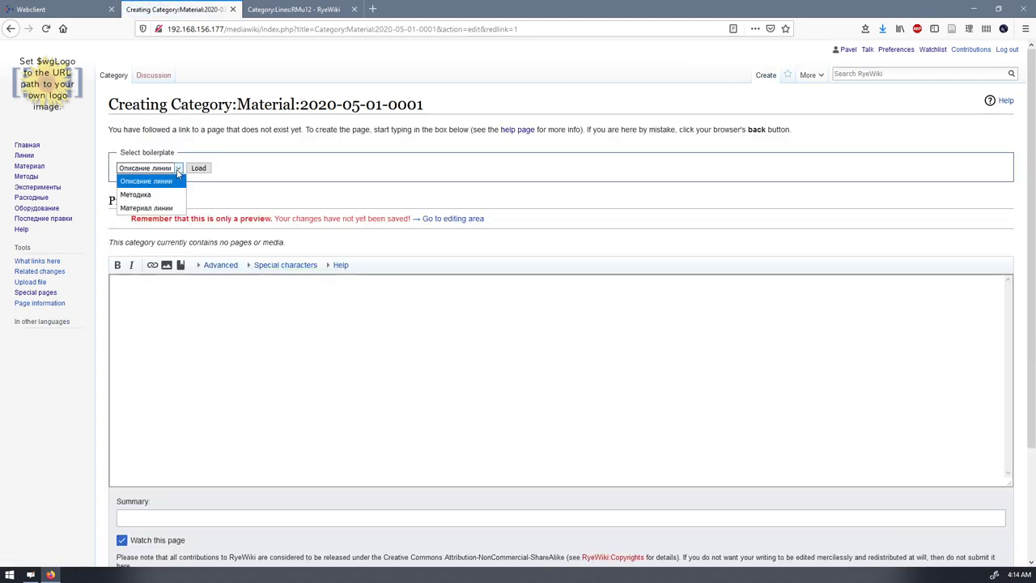
pyautogui.click(165, 208)
pyautogui.click(199, 169)
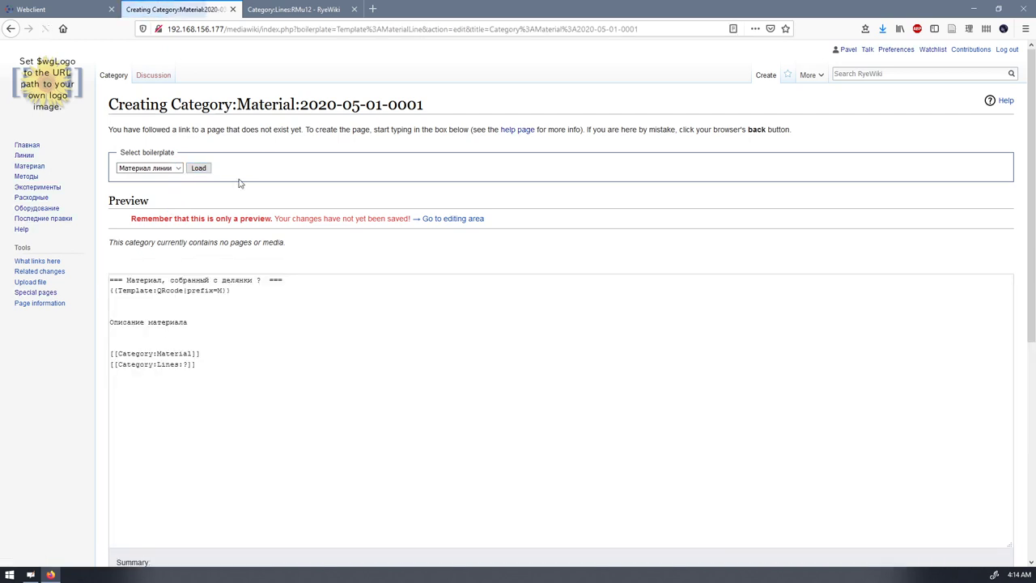
# Complete the boilerplate with the description "Описание материала 10" and the category Lines:RMu12, and save the page
pyautogui.click(207, 302)
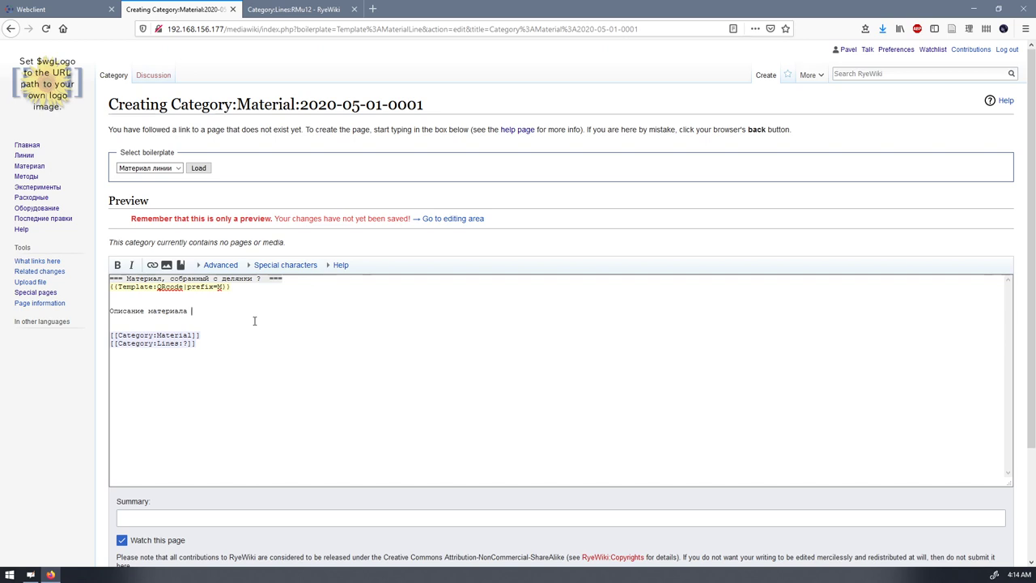
pyautogui.write('10')
pyautogui.click(198, 338)
pyautogui.doubleClick(185, 344)
pyautogui.write('Category:Lines:RMu12')
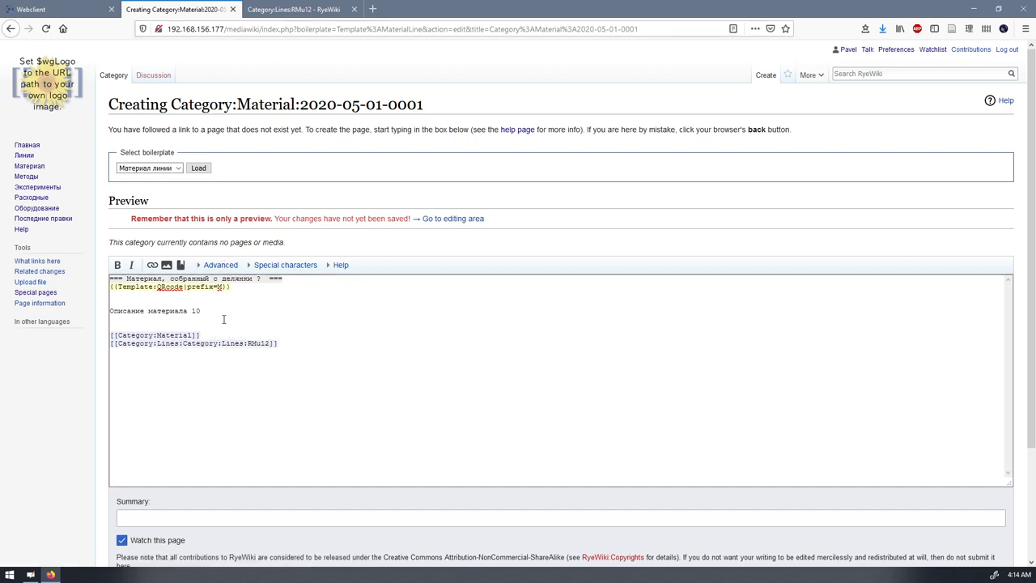
pyautogui.moveTo(249, 344); pyautogui.dragTo(185, 346)
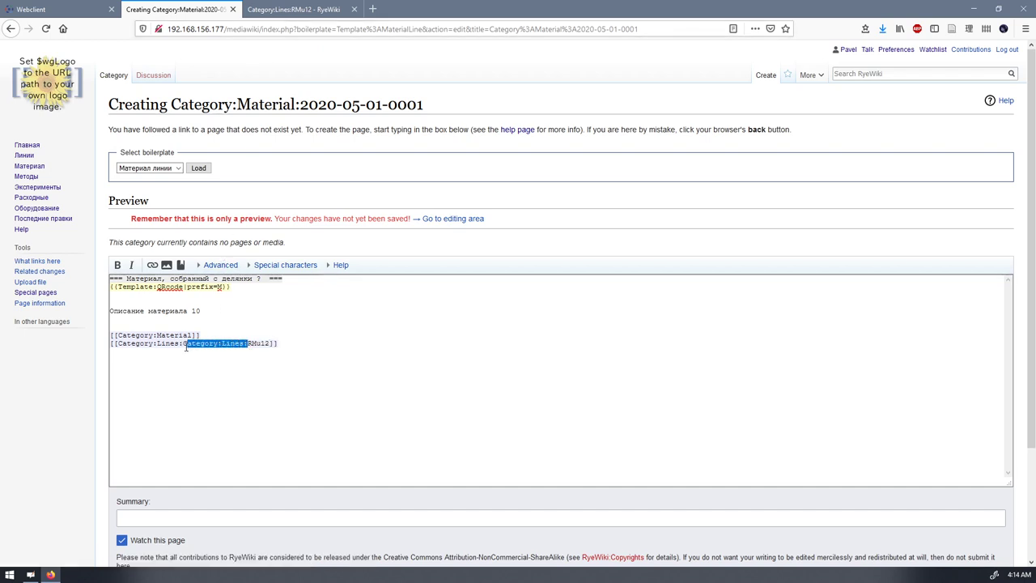
pyautogui.press('BackSpace')
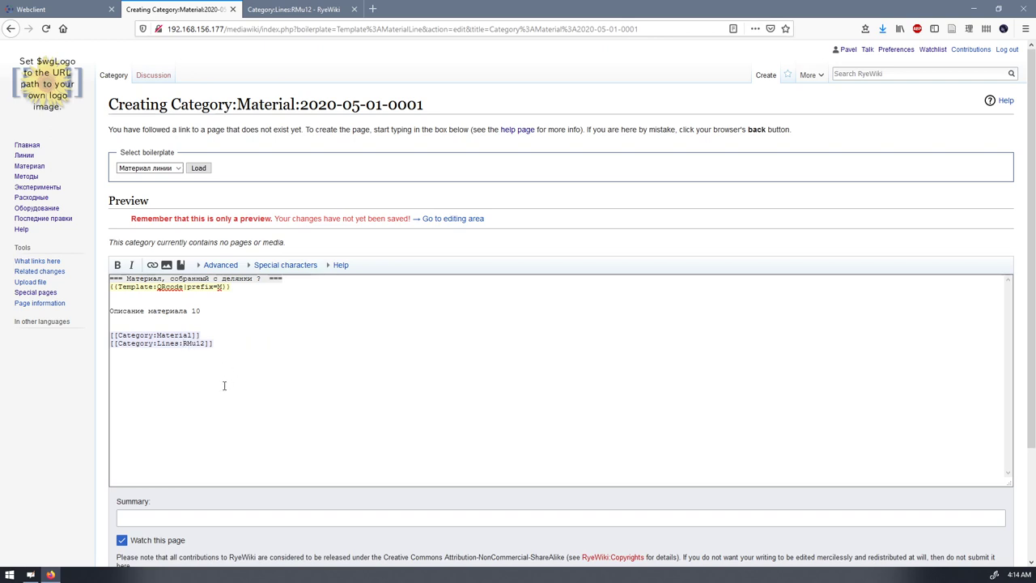
pyautogui.scroll(-3, 162, 481)
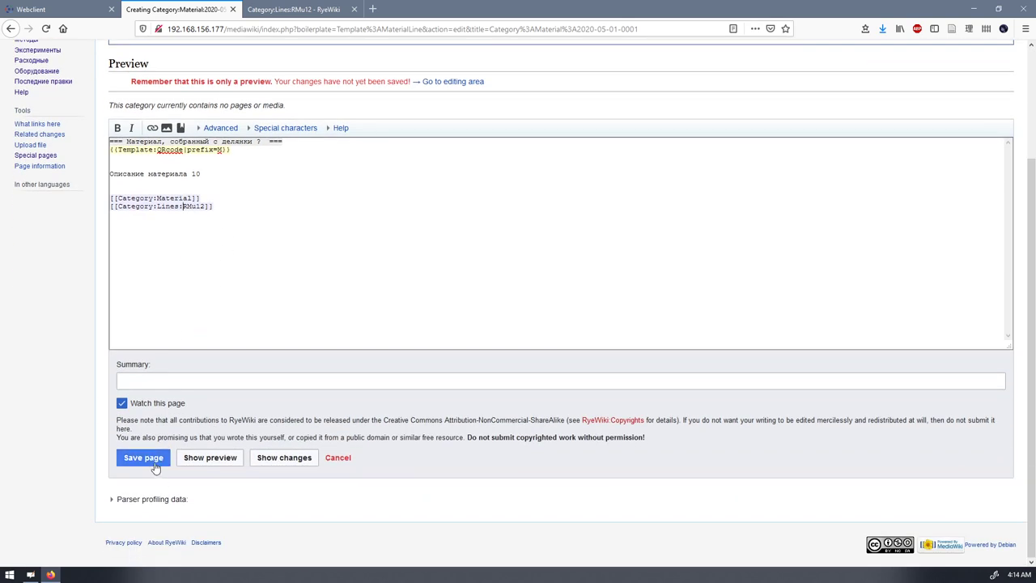
pyautogui.click(144, 458)
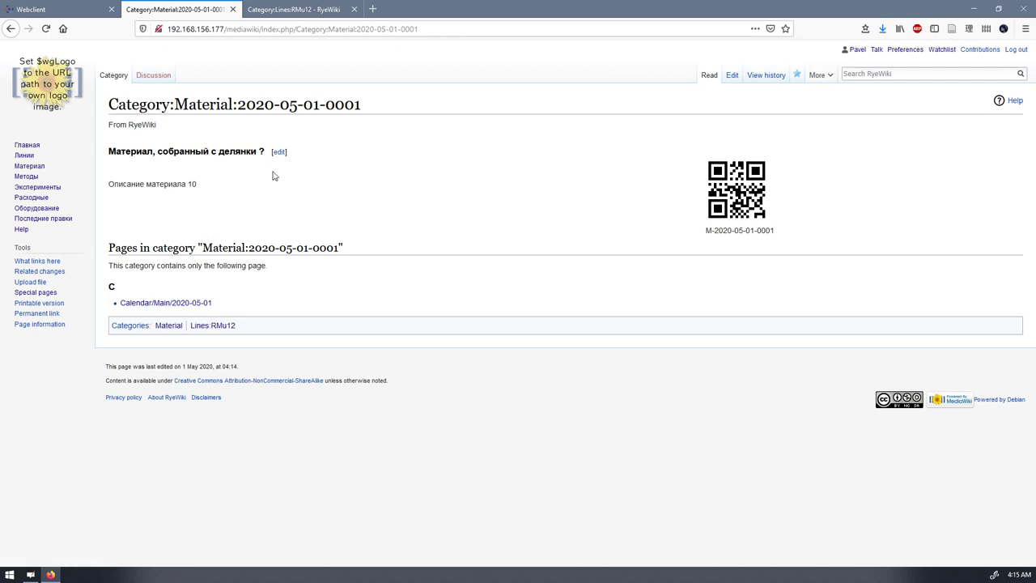
pyautogui.click(307, 11)
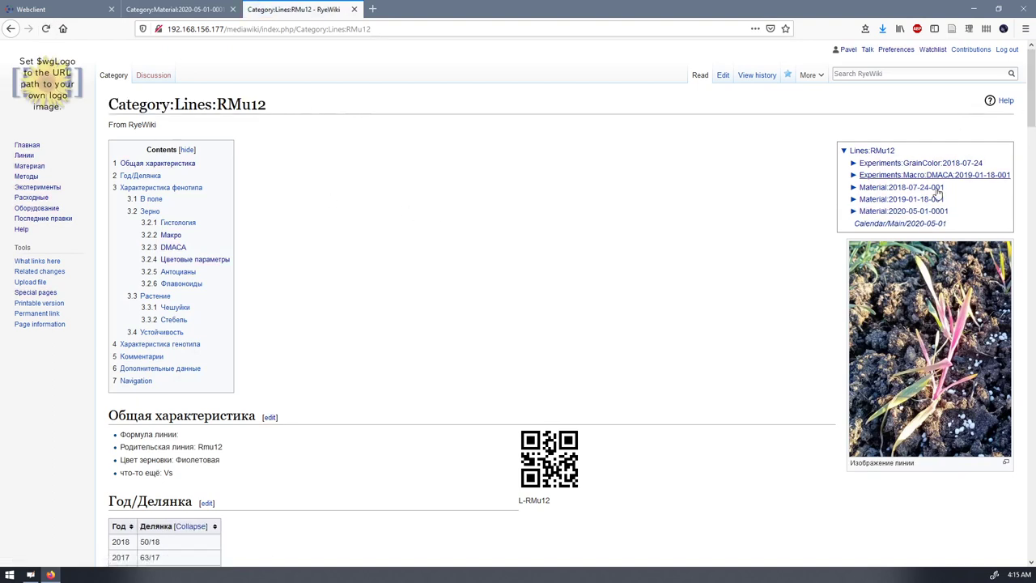
pyautogui.click(853, 211)
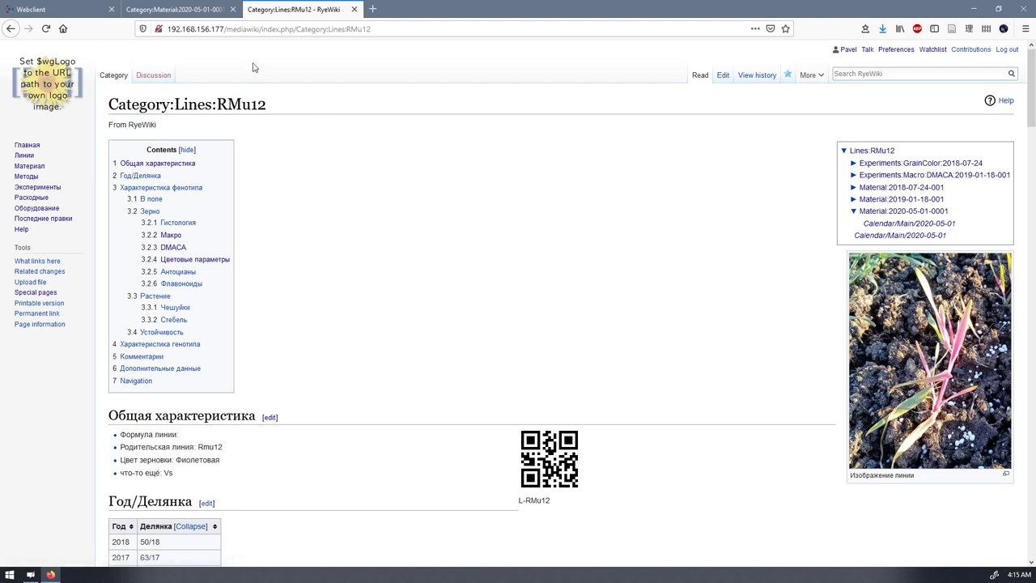
pyautogui.click(182, 11)
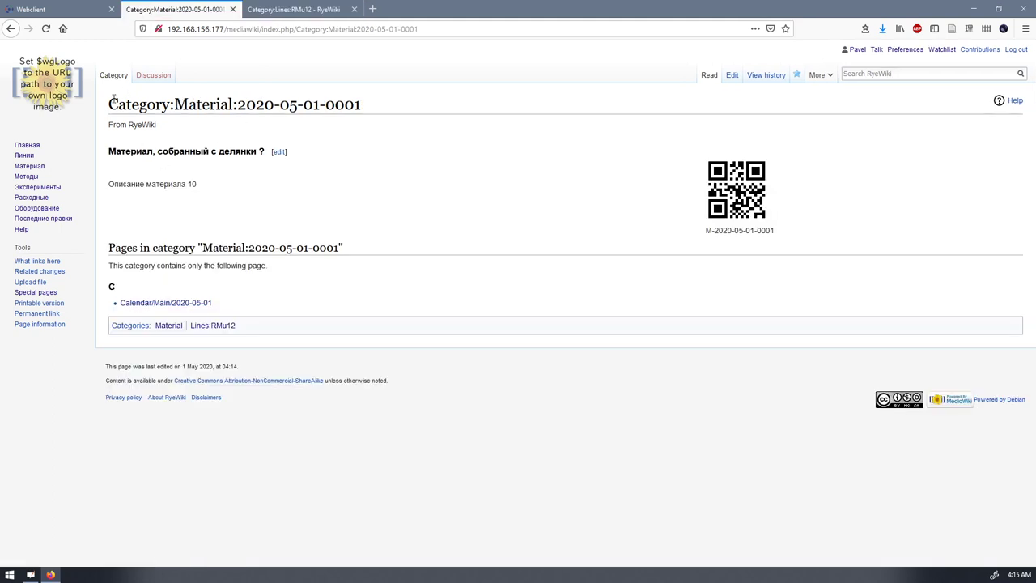
pyautogui.moveTo(109, 104); pyautogui.dragTo(366, 112)
pyautogui.hotkey('ctrl', 'c')
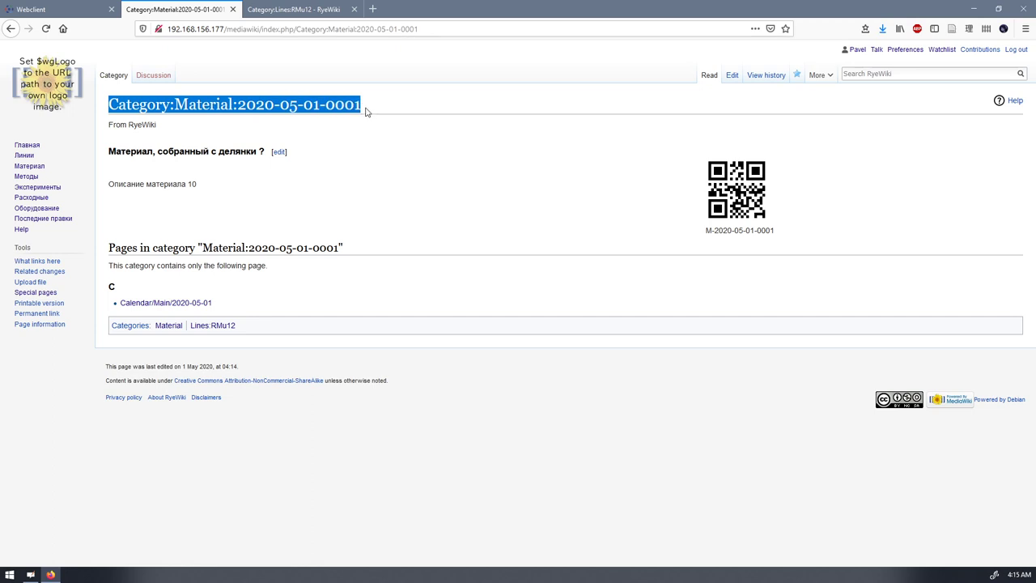
# Open the Experiments:GrainColor:2018-07-24 page from the experiments category
pyautogui.click(50, 190)
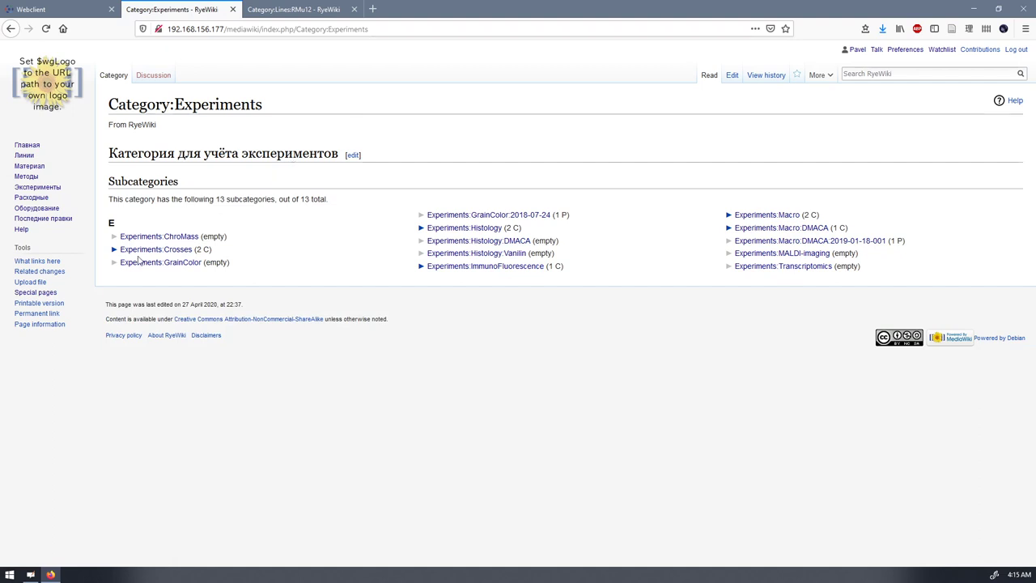
pyautogui.click(492, 218)
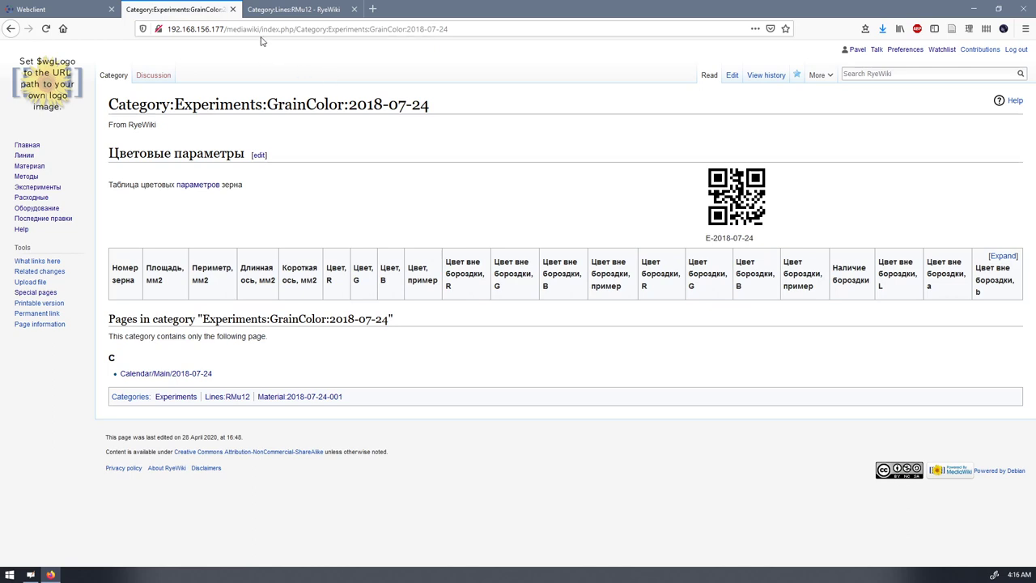
# Change the date in the page address to 2020-05-01 and start creating the Category:Experiments:GrainColor:2020-05-01 page
pyautogui.click(379, 30)
pyautogui.click(411, 30)
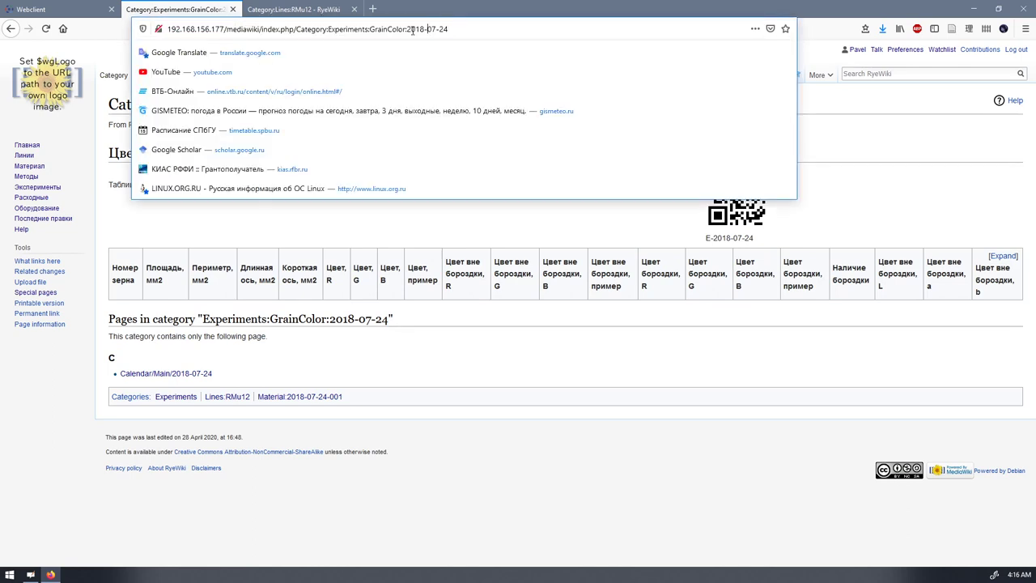
pyautogui.click(427, 30)
pyautogui.doubleClick(435, 30)
pyautogui.moveTo(415, 30); pyautogui.dragTo(424, 30)
pyautogui.write('20')
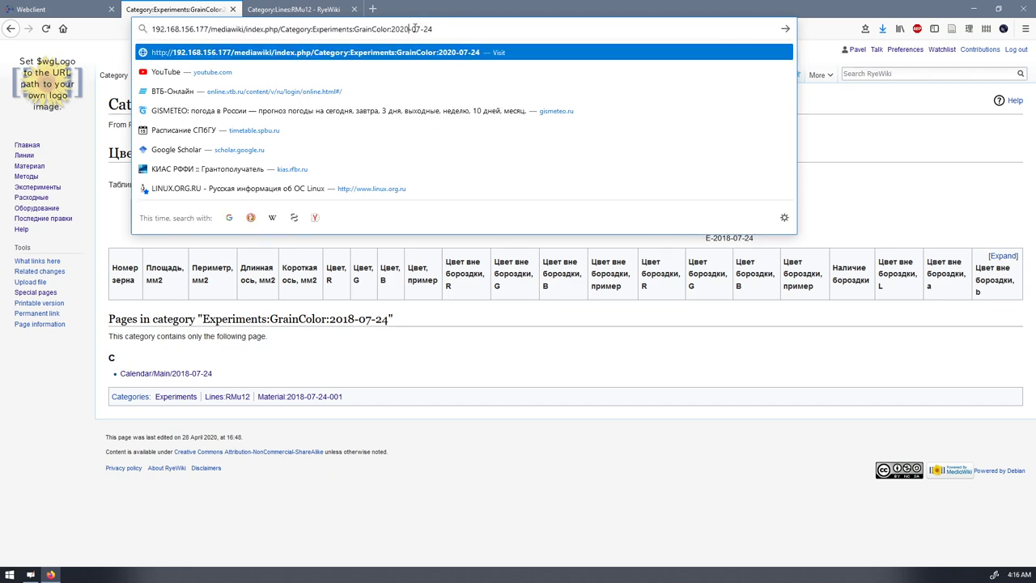
pyautogui.moveTo(411, 29); pyautogui.dragTo(423, 29)
pyautogui.write('05')
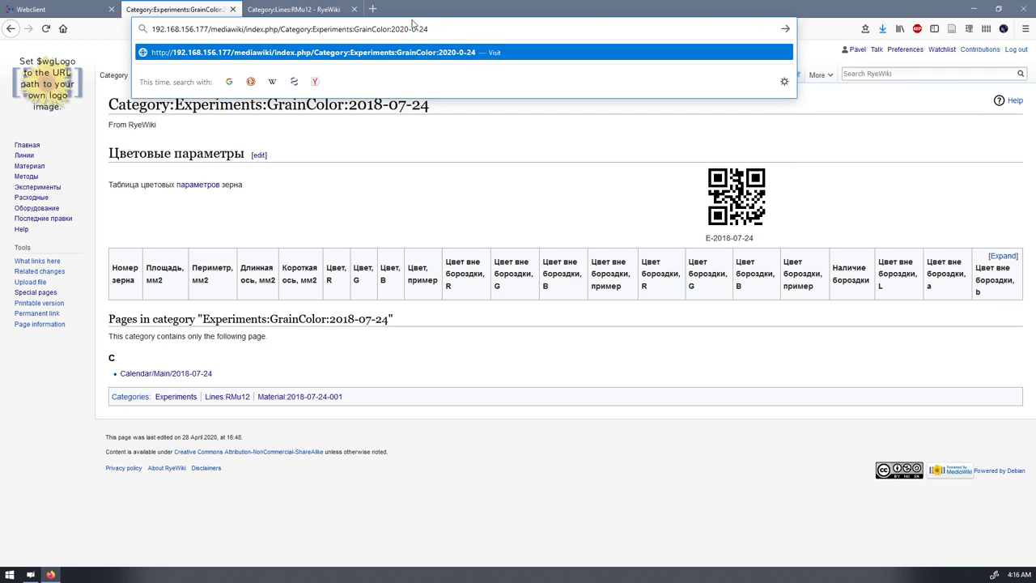
pyautogui.moveTo(423, 29); pyautogui.dragTo(437, 29)
pyautogui.write('01')
pyautogui.press('Return')
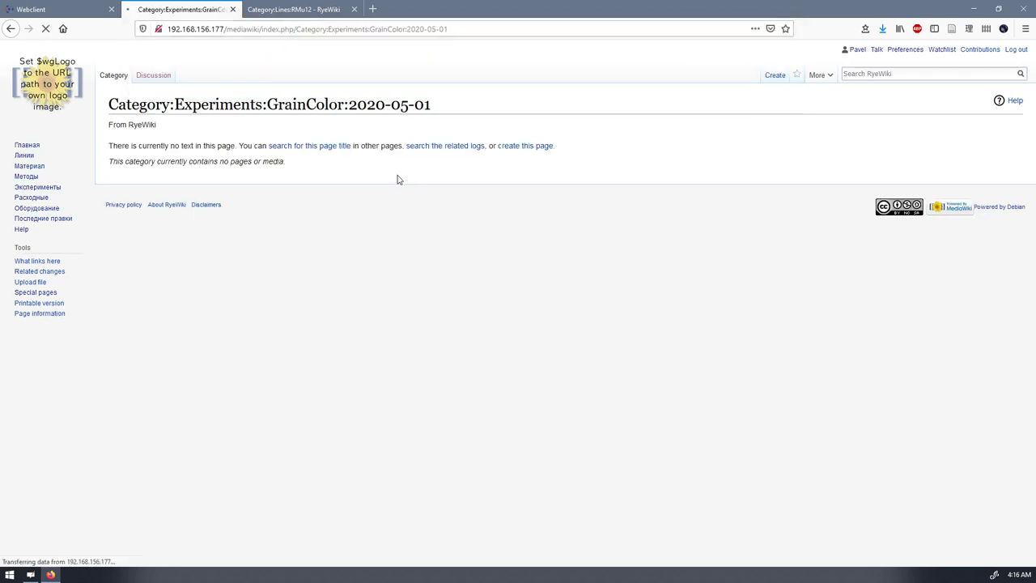
pyautogui.click(533, 148)
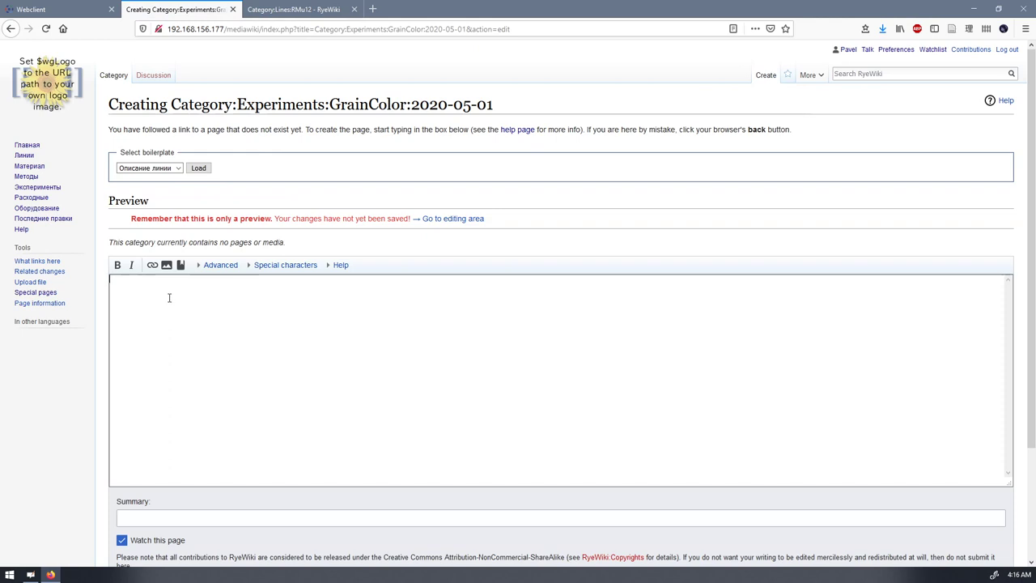
# Add a top-level "Описание" heading to the new experiment page
pyautogui.write('==')
pyautogui.write(' Jgbcf')
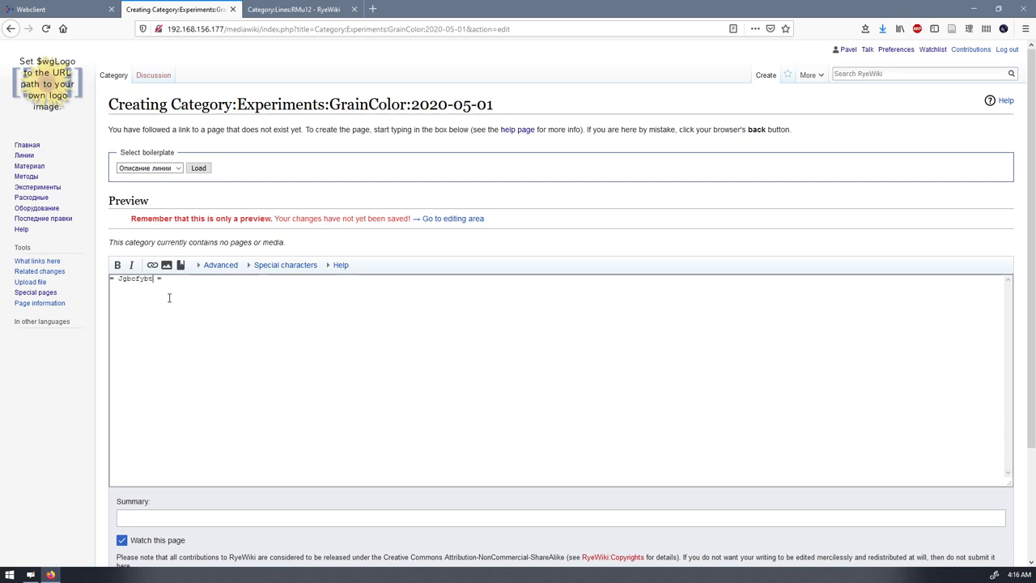
pyautogui.write('ybt')
pyautogui.press('BackSpace')
pyautogui.press('BackSpace')
pyautogui.press('BackSpace')
pyautogui.press('BackSpace')
pyautogui.press('BackSpace')
pyautogui.press('BackSpace')
pyautogui.press('BackSpace')
pyautogui.press('BackSpace')
pyautogui.write('Описание')
pyautogui.press('Return')
pyautogui.hotkey('ctrl', 'v')
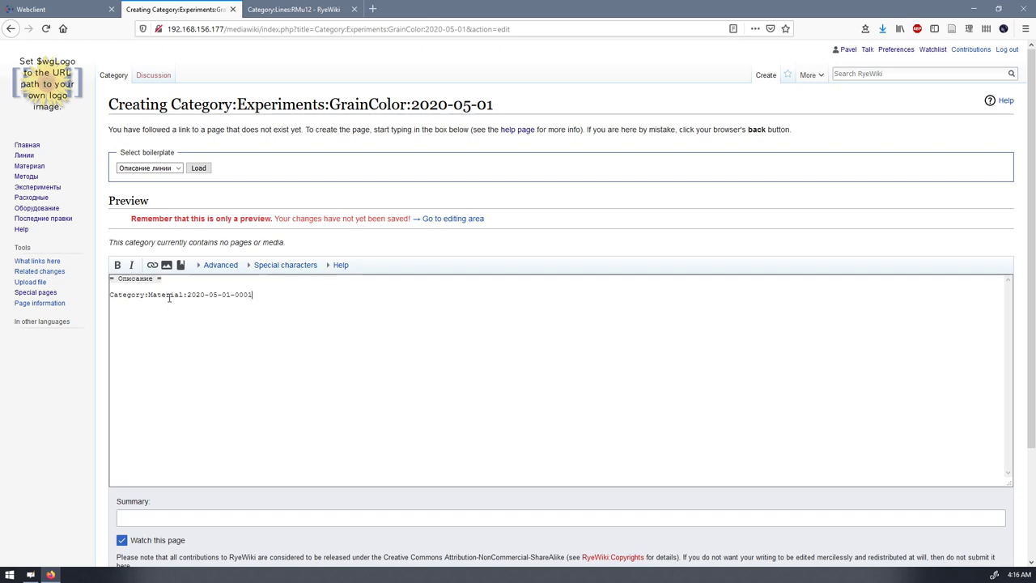
pyautogui.write('ъъ]')
pyautogui.press('Escape')
pyautogui.write('[[')
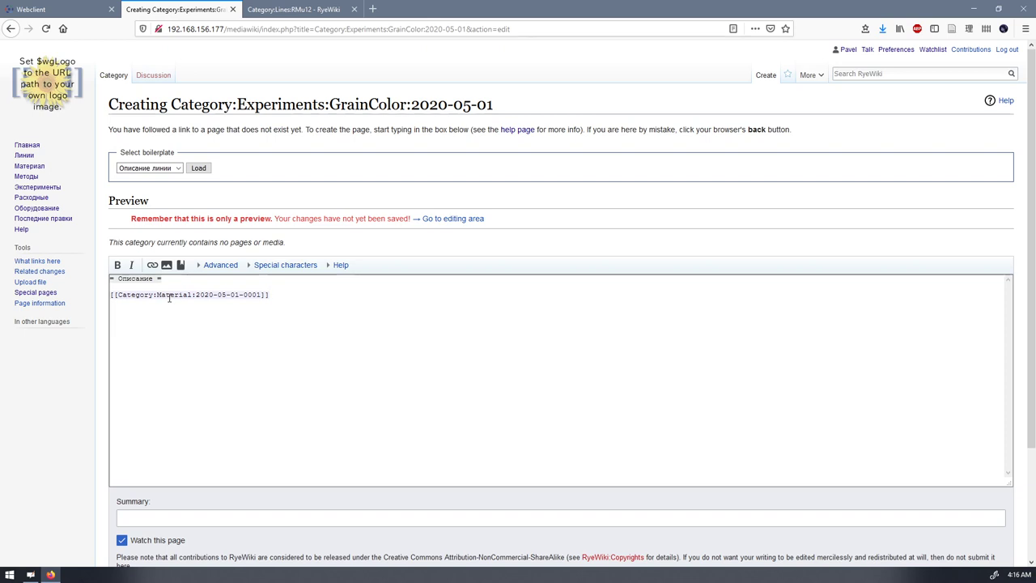
# Copy the title of the RMu12 line page and add it as [[Category:Lines:RMu12]] below the material category link
pyautogui.click(293, 9)
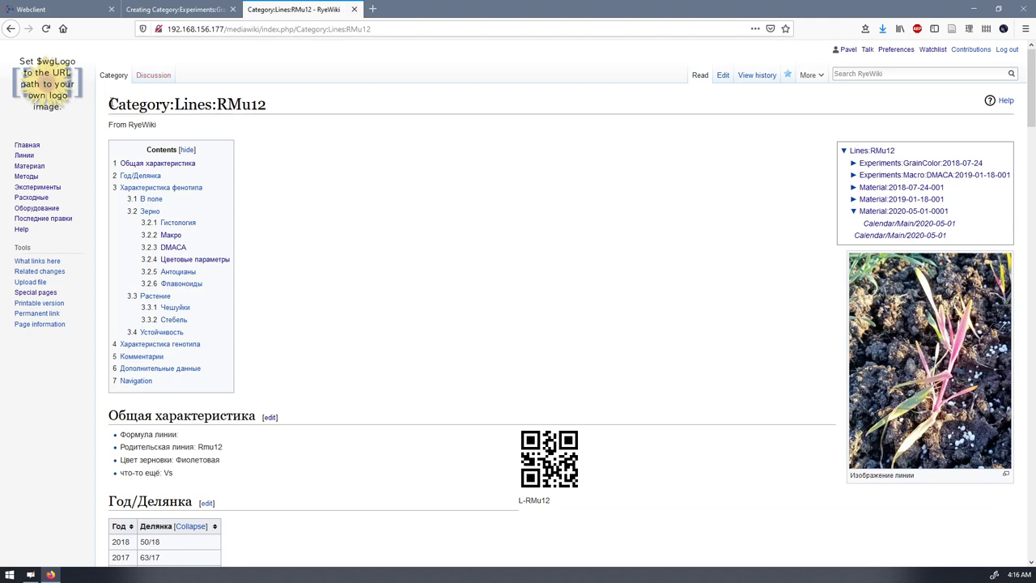
pyautogui.moveTo(109, 103); pyautogui.dragTo(279, 113)
pyautogui.hotkey('ctrl', 'c')
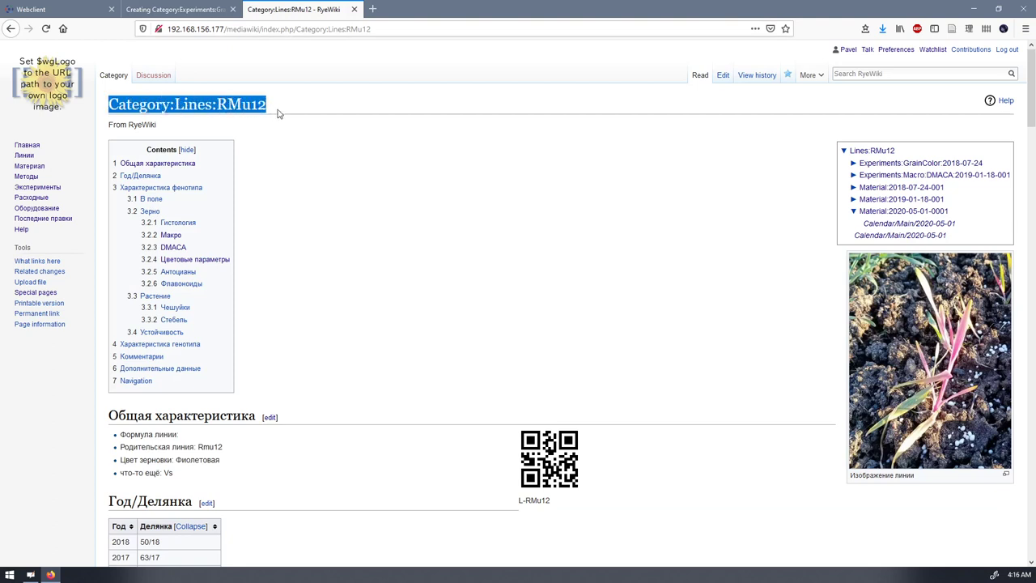
pyautogui.click(218, 10)
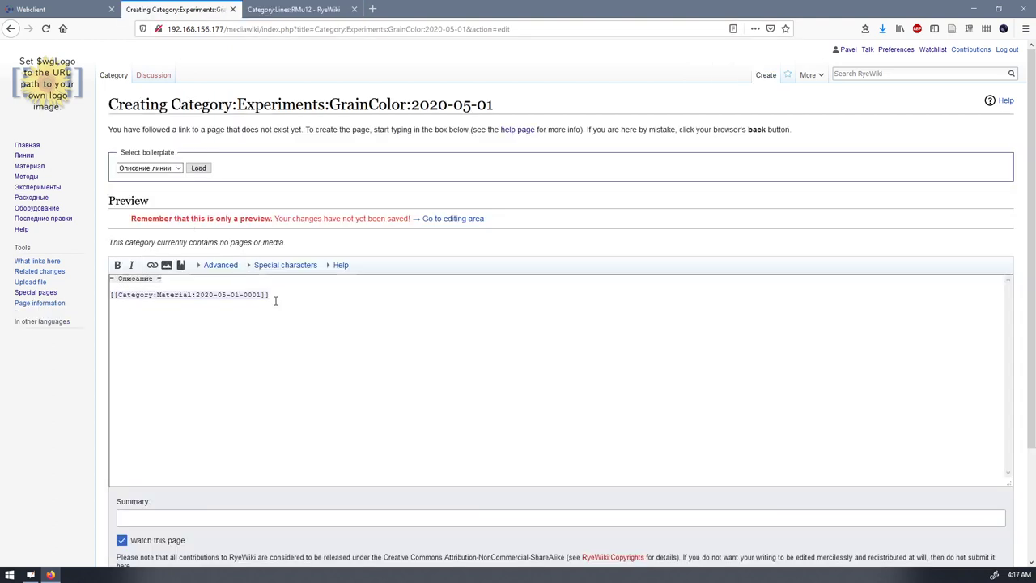
pyautogui.hotkey('ctrl', 'v')
pyautogui.write(']]')
pyautogui.press('Home')
pyautogui.write('[[')
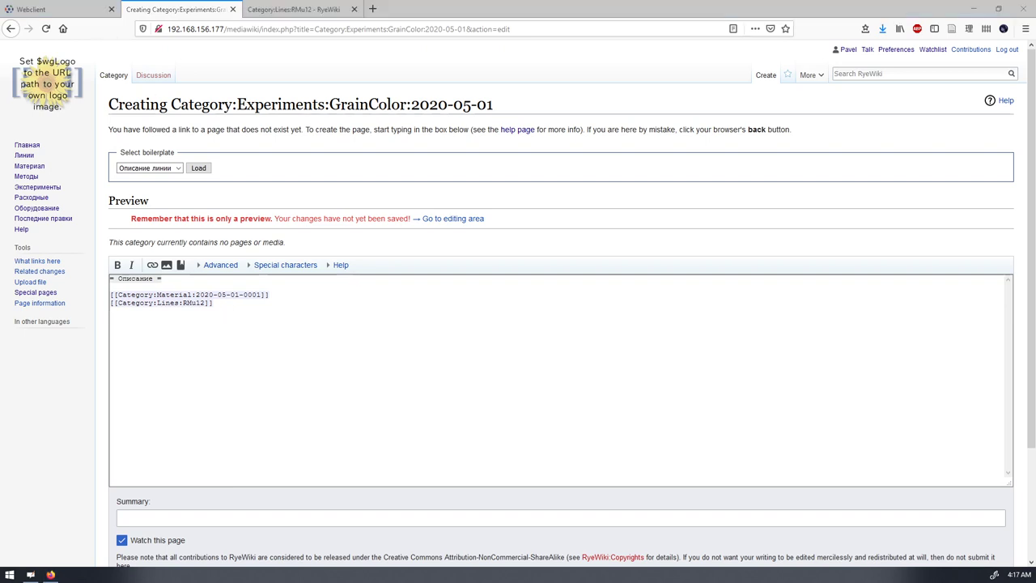
# Paste the copied grain colour table wikitext, including its QR code template and [[Category:Experiments]] link, between the heading and the category links
pyautogui.click(124, 289)
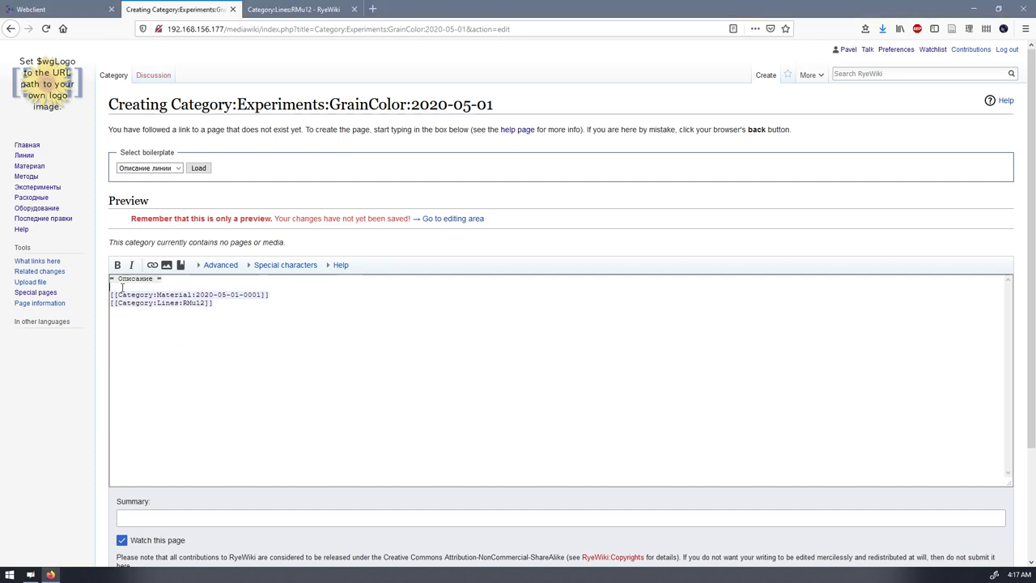
pyautogui.press('Return')
pyautogui.hotkey('ctrl', 'v')
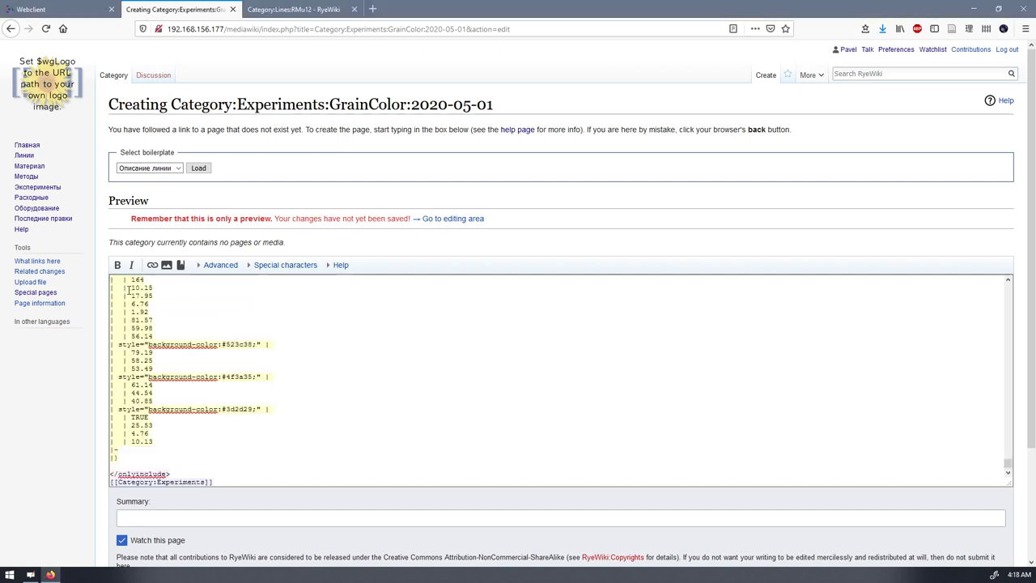
pyautogui.scroll(-4, 127, 289)
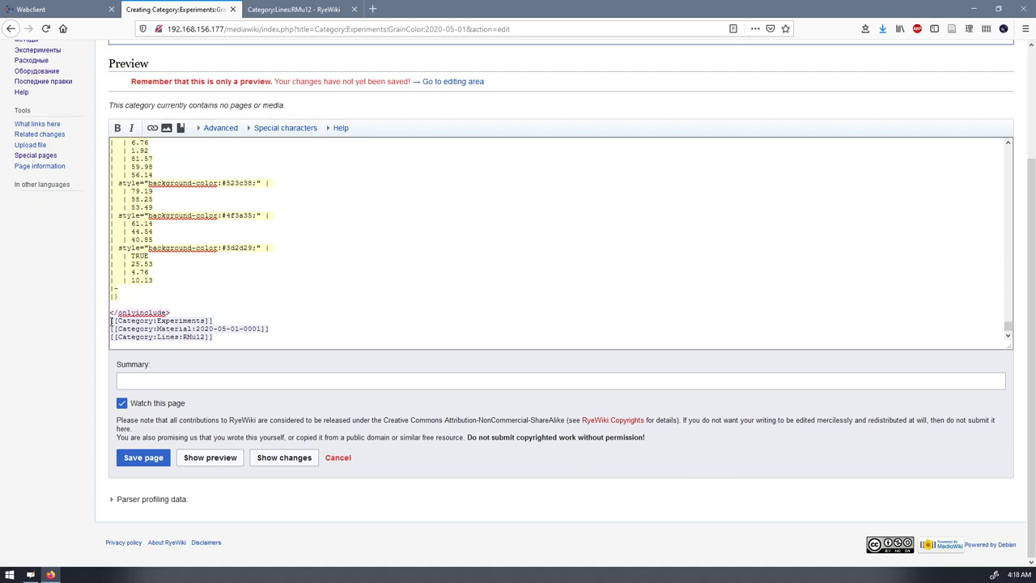
pyautogui.moveTo(111, 322); pyautogui.dragTo(252, 337)
pyautogui.hotkey('ctrl', 'c')
pyautogui.press('BackSpace')
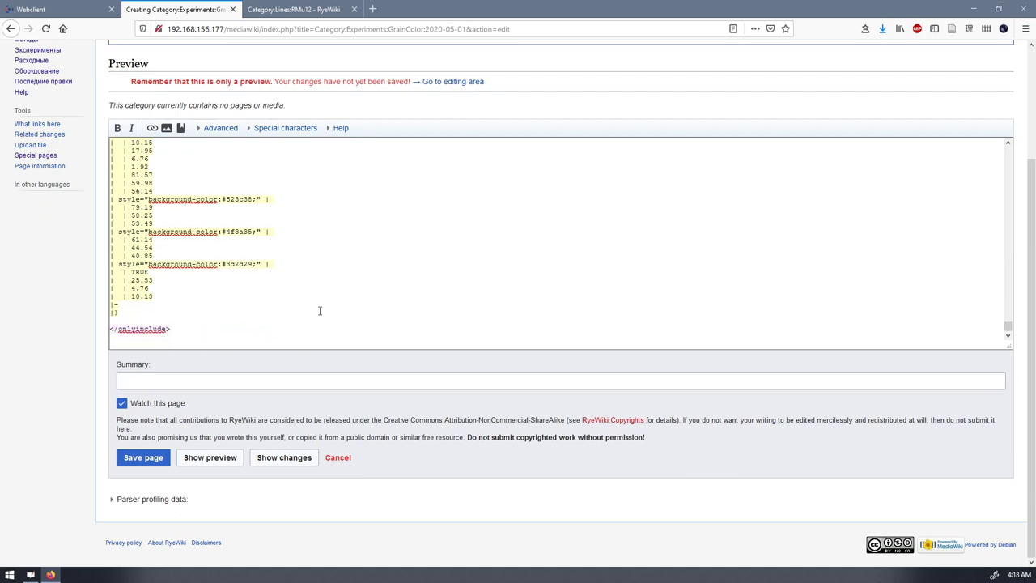
pyautogui.scroll(8, 320, 311)
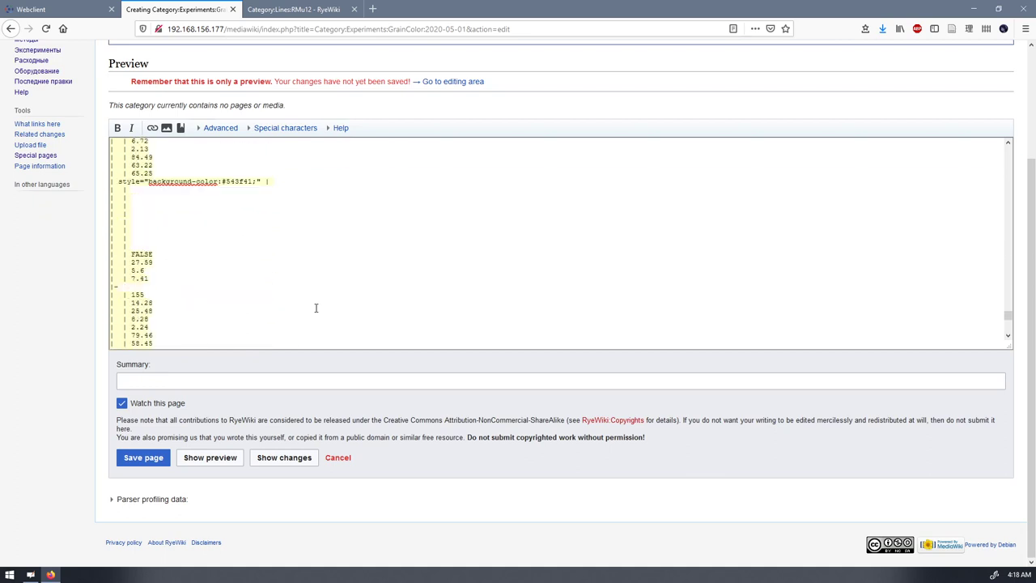
pyautogui.scroll(10, 315, 307)
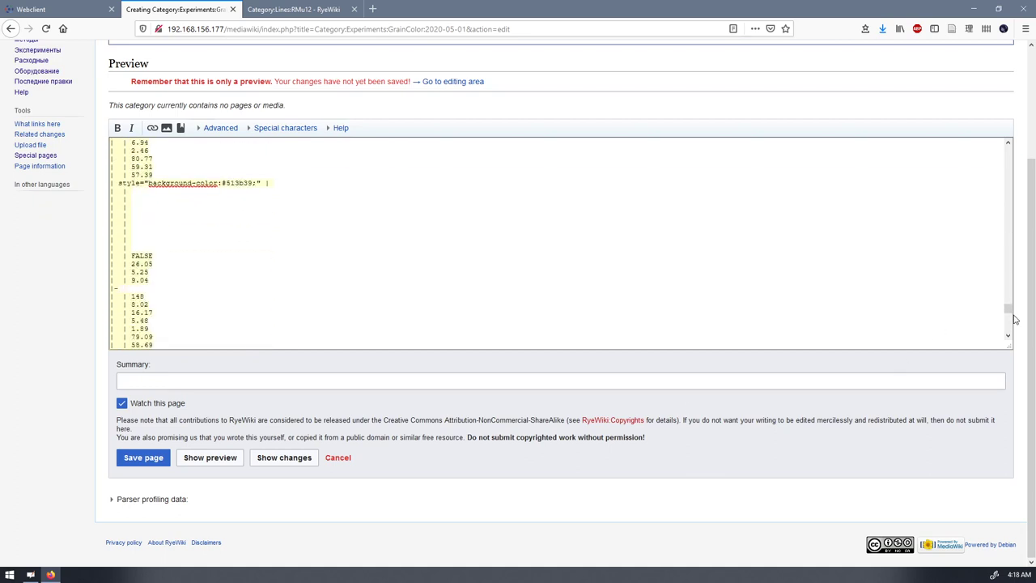
pyautogui.moveTo(1009, 308); pyautogui.dragTo(1010, 144)
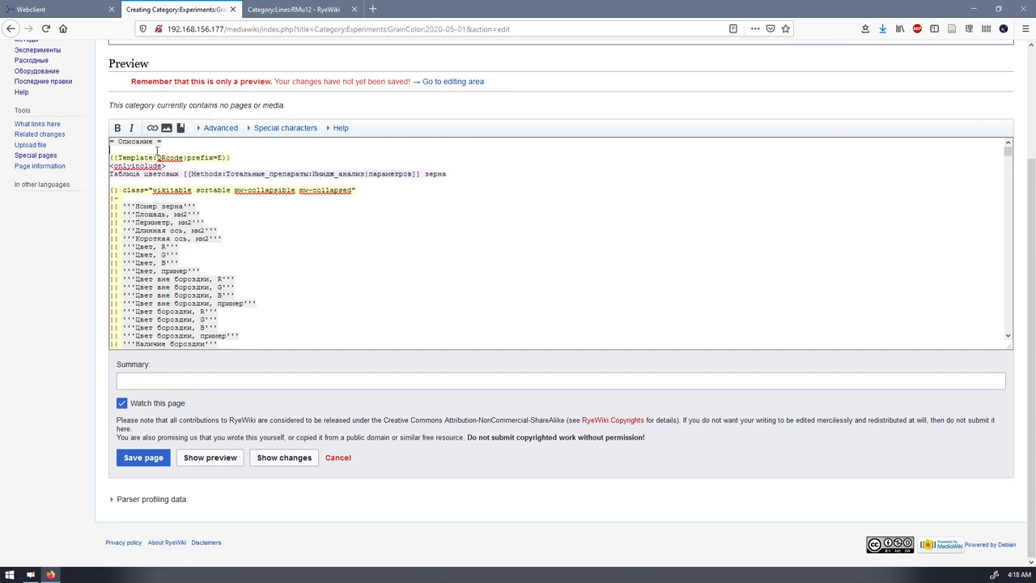
pyautogui.click(156, 150)
pyautogui.press('Return')
pyautogui.hotkey('ctrl', 'v')
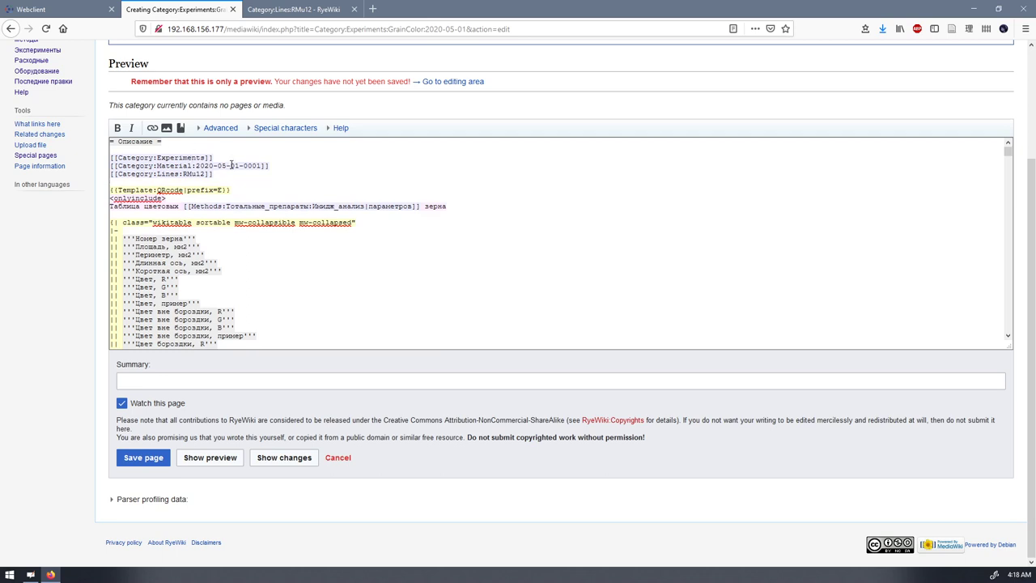
pyautogui.click(231, 165)
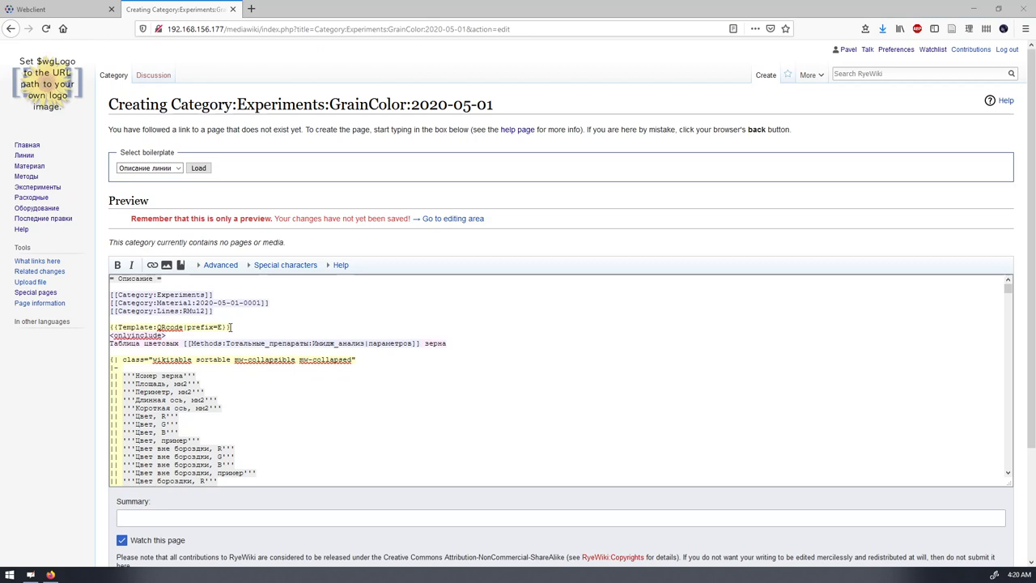
# Insert a blank line between the QR code template and the <onlyinclude> tag, and save the new experiment page
pyautogui.moveTo(236, 327); pyautogui.dragTo(153, 327)
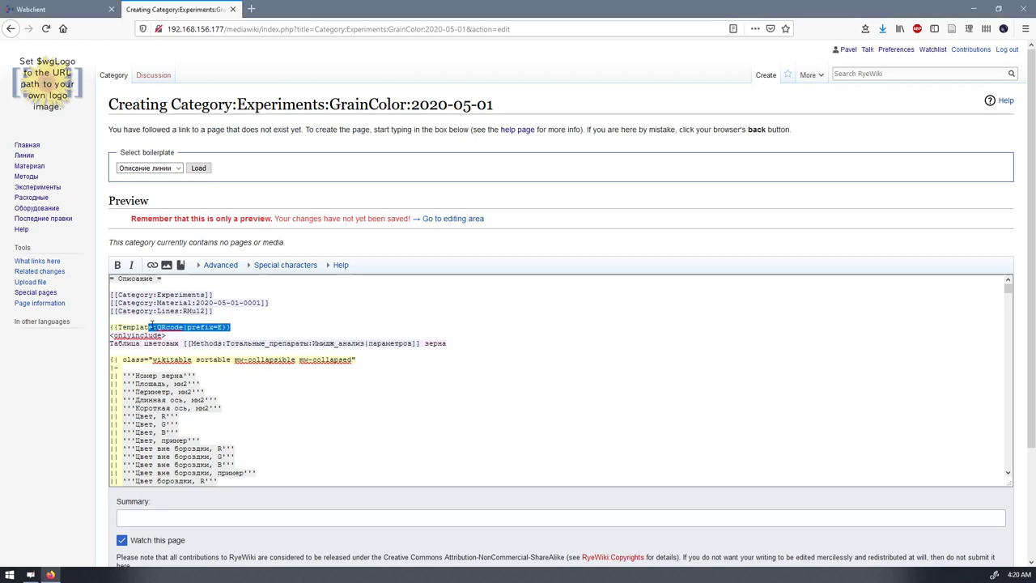
pyautogui.click(250, 327)
pyautogui.press('Return')
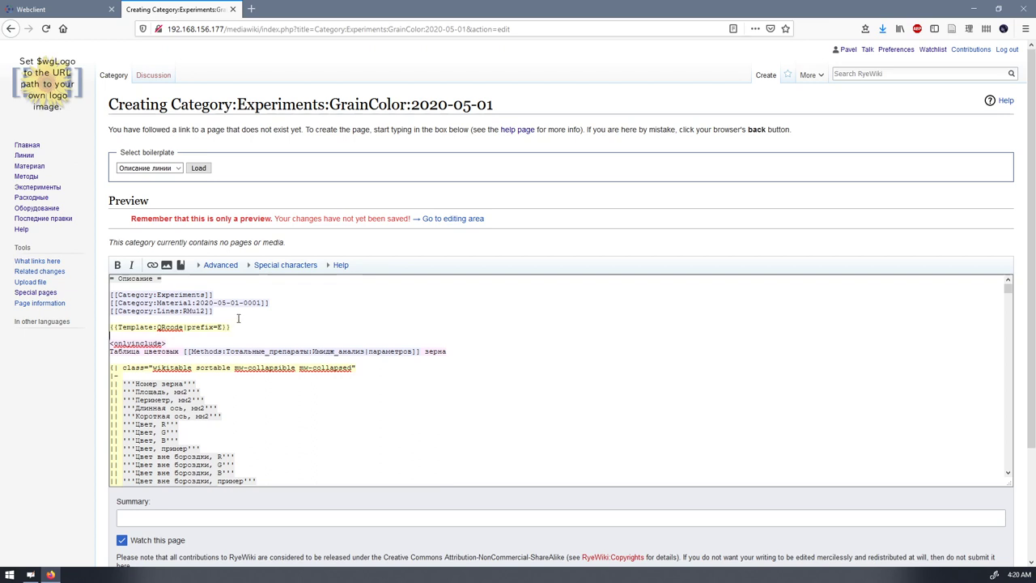
pyautogui.moveTo(233, 327); pyautogui.dragTo(110, 327)
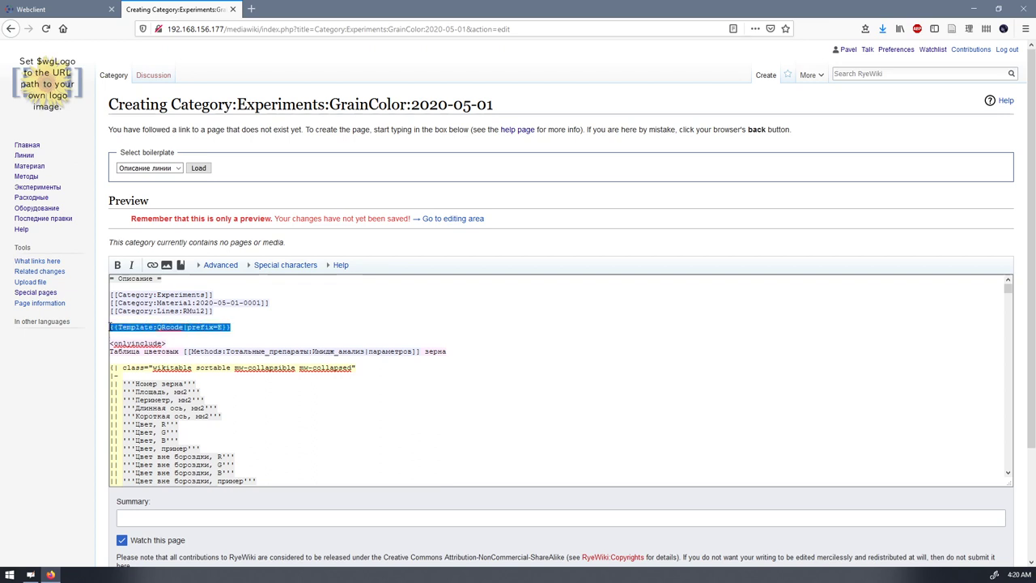
pyautogui.click(244, 327)
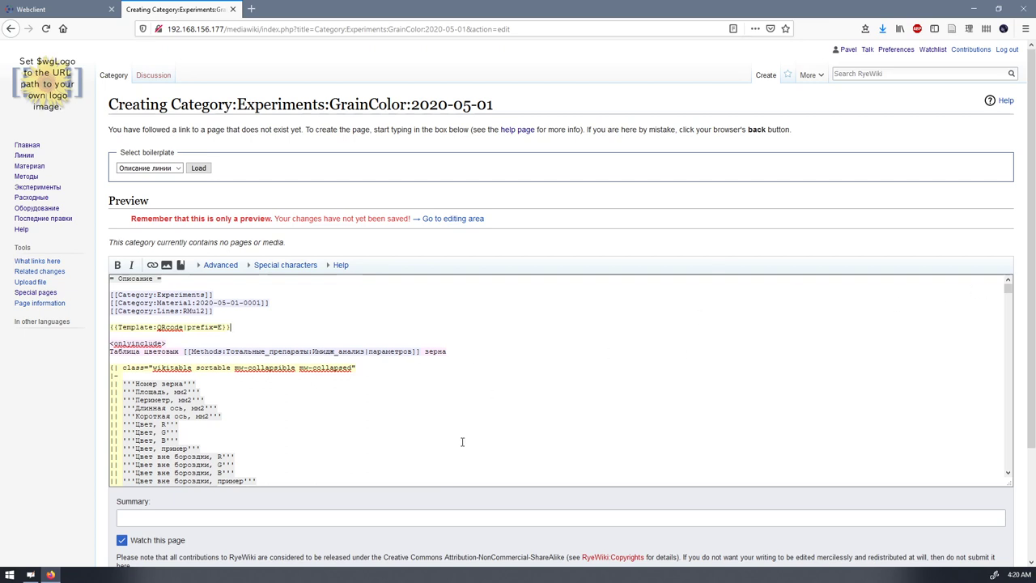
pyautogui.scroll(-1, 1033, 330)
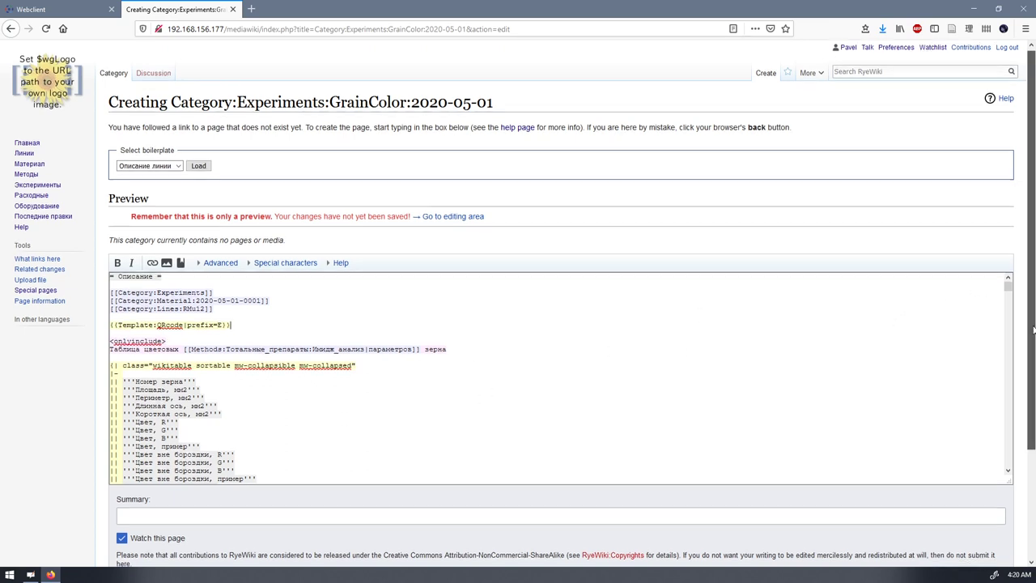
pyautogui.scroll(-2, 1032, 329)
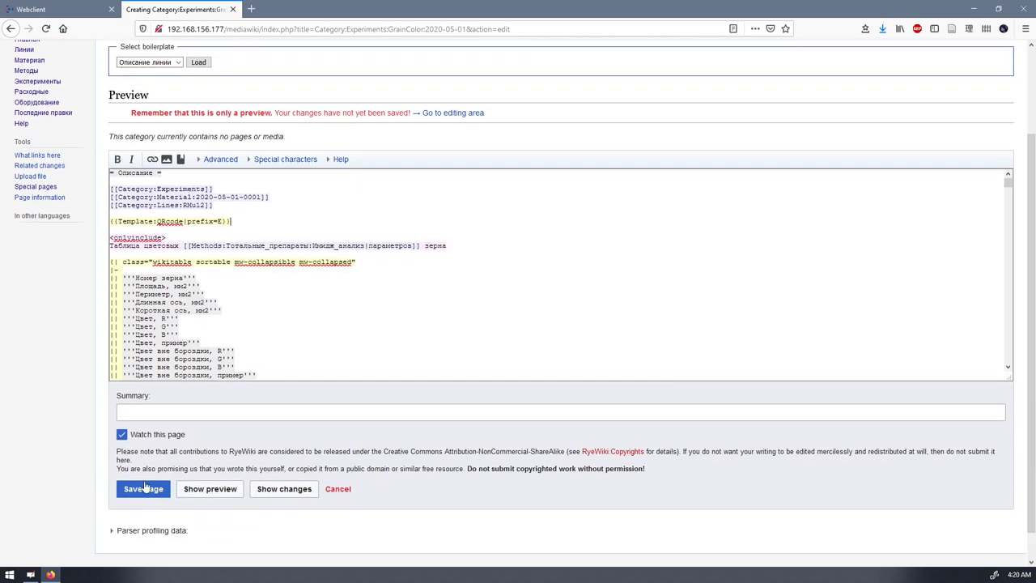
pyautogui.click(143, 488)
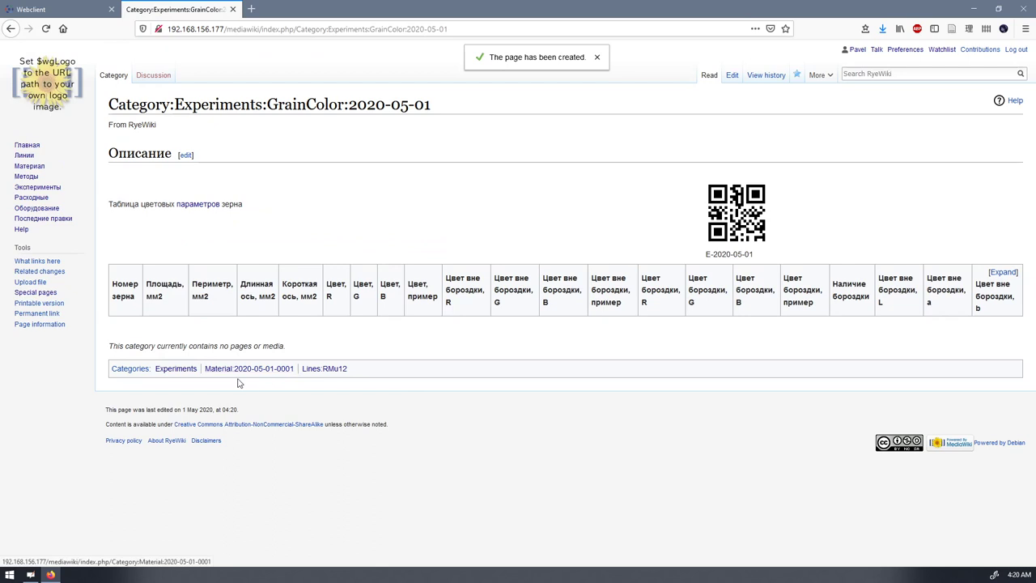
# Open the Experiments category in a separate tab, check its list of subcategories, and return to the experiment page
pyautogui.middleClick(173, 370)
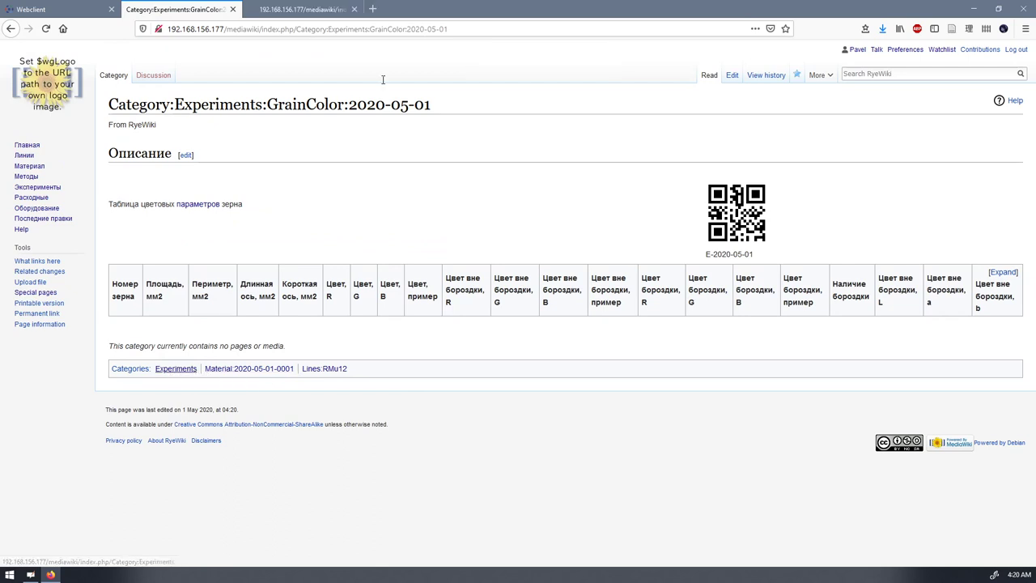
pyautogui.click(289, 9)
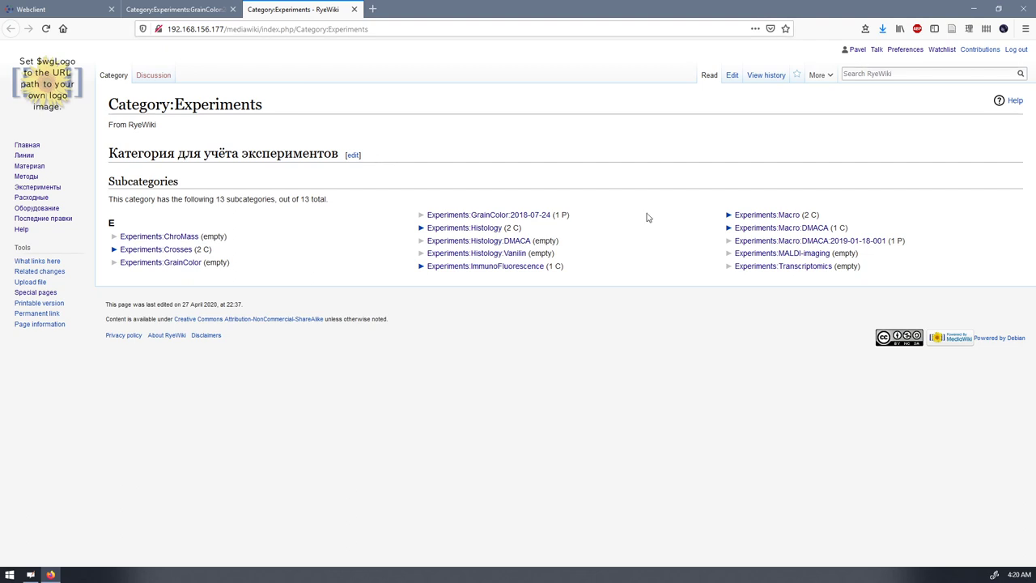
pyautogui.click(353, 10)
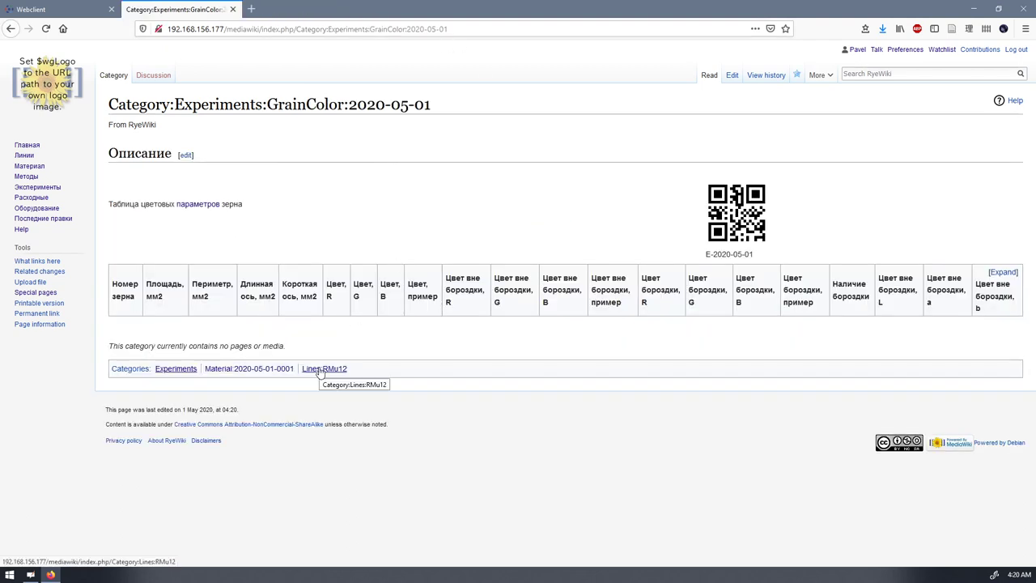
# Reload the experiment page and check the category tree on the linked Lines:RMu12 page in a separate tab
pyautogui.click(47, 29)
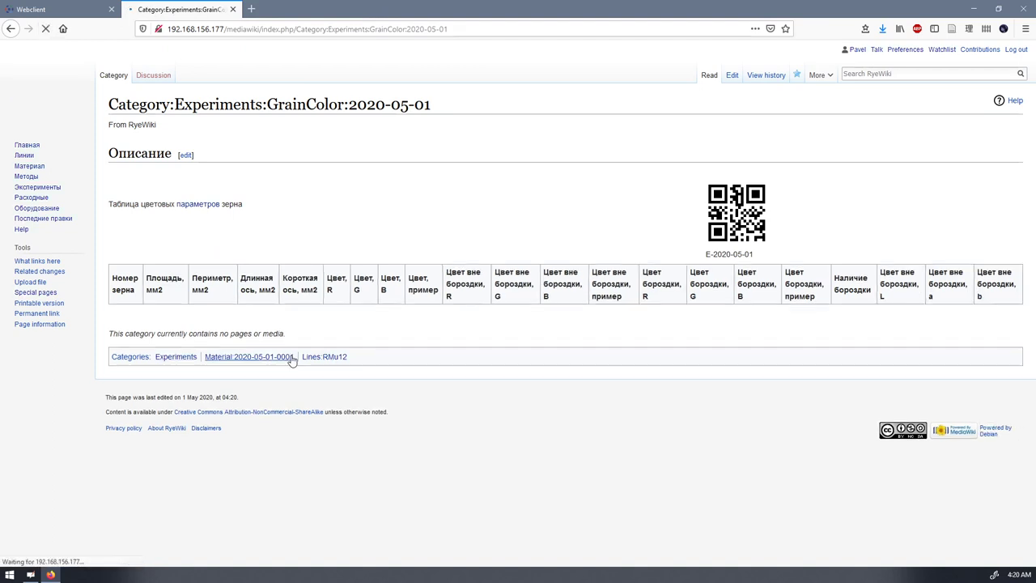
pyautogui.middleClick(326, 369)
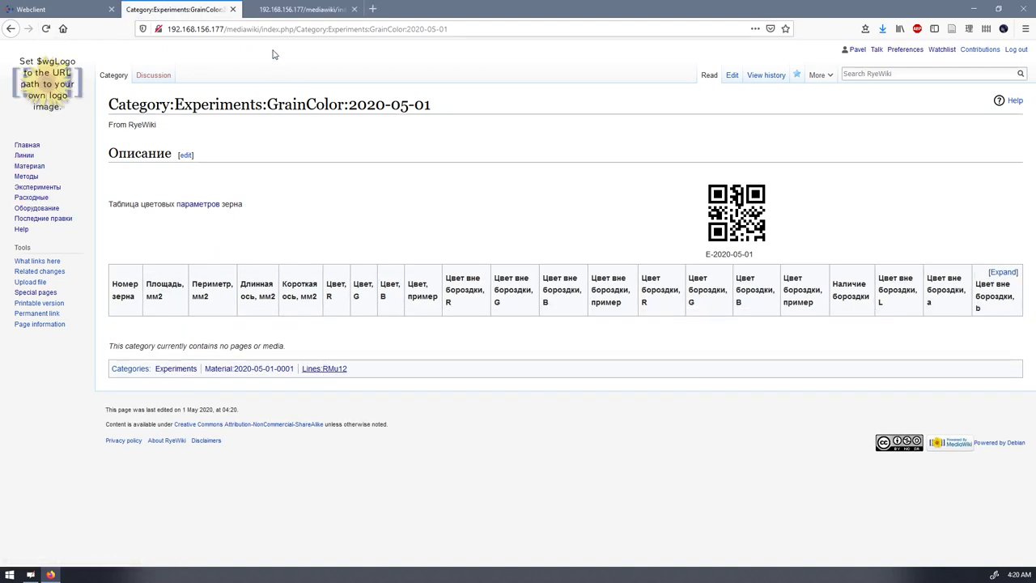
pyautogui.click(293, 9)
pyautogui.moveTo(1029, 72); pyautogui.dragTo(1009, 524)
pyautogui.press('Home')
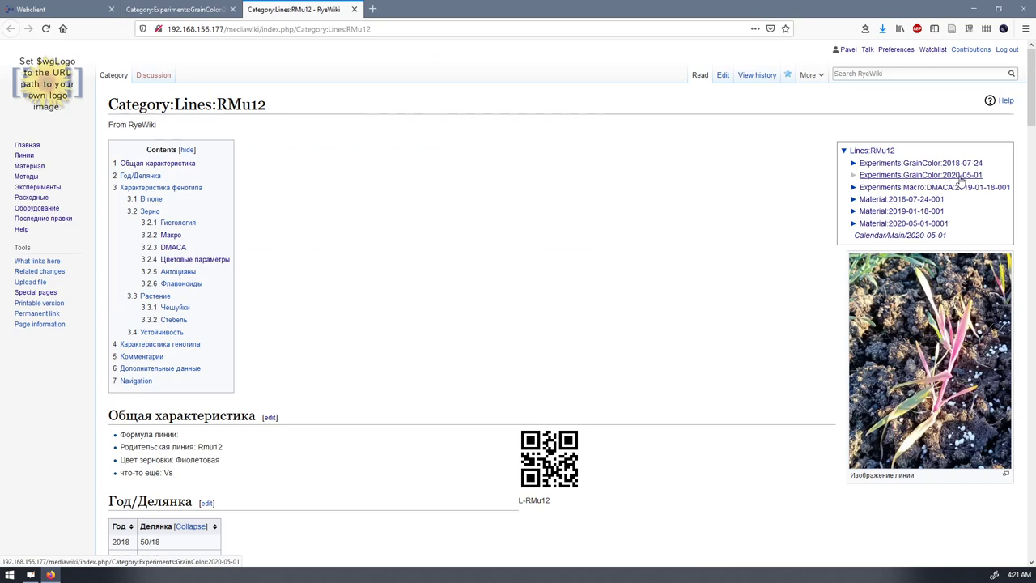
pyautogui.click(353, 9)
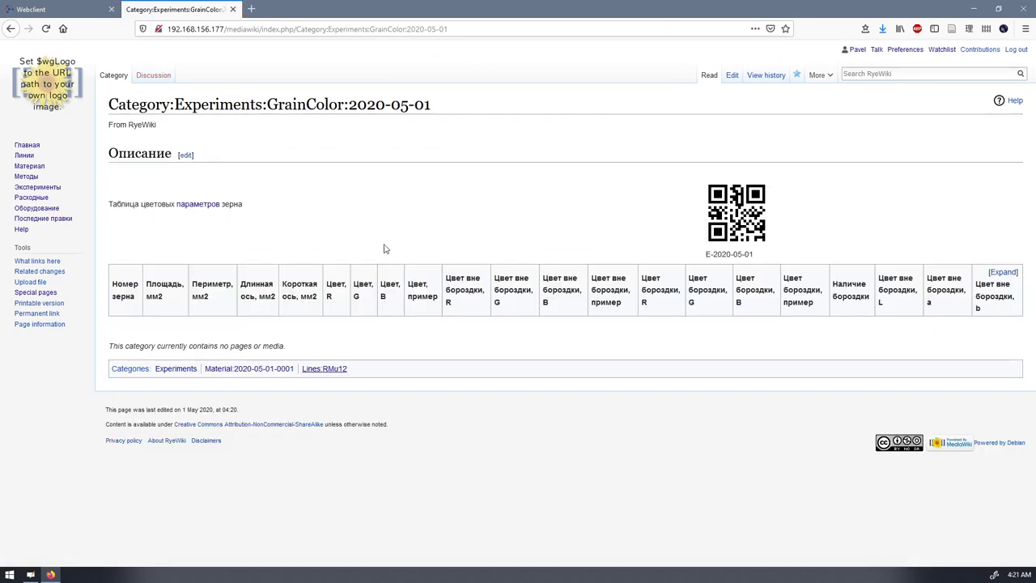
pyautogui.middleClick(246, 369)
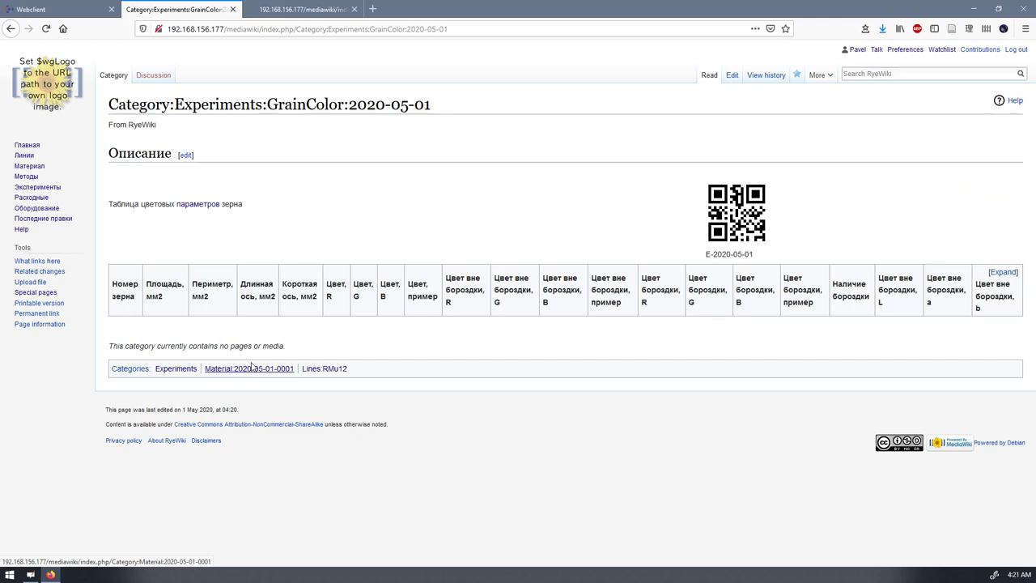
pyautogui.click(275, 9)
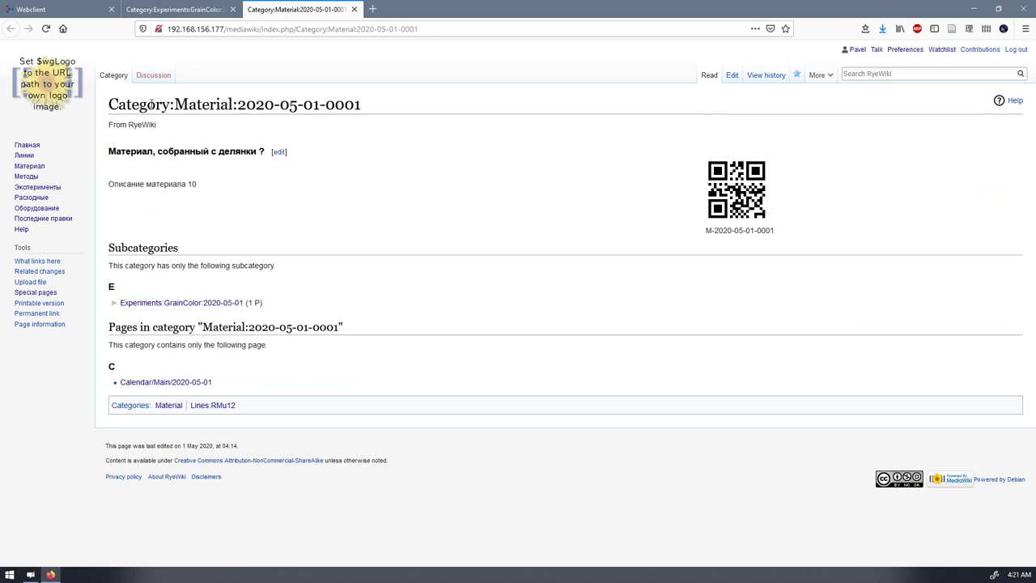
pyautogui.moveTo(151, 105); pyautogui.dragTo(187, 194)
pyautogui.click(187, 194)
pyautogui.click(354, 9)
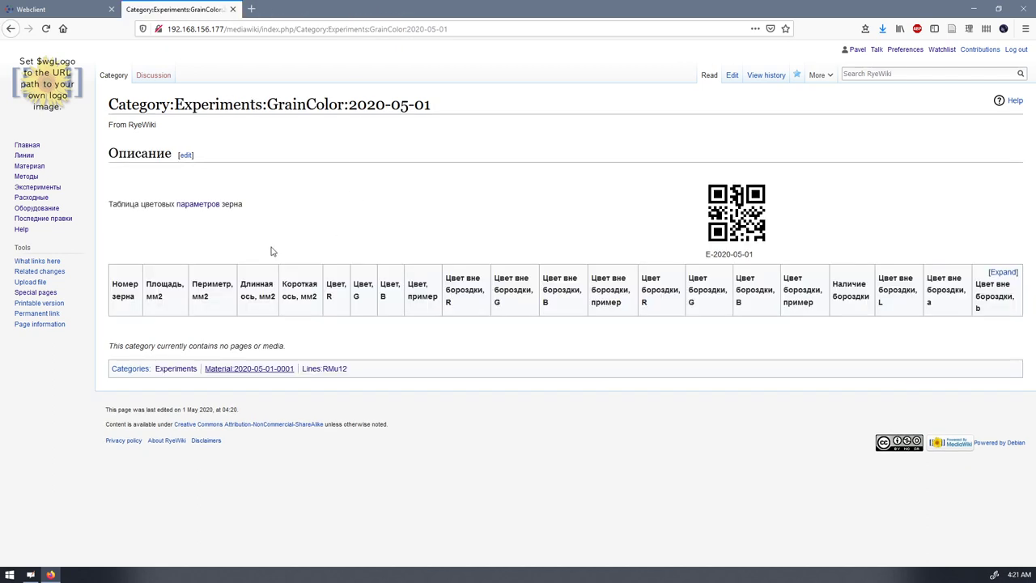
# Expand the collapsed grain colour table on the experiment page and look through its rows
pyautogui.click(1004, 273)
pyautogui.moveTo(1032, 94); pyautogui.dragTo(769, 111)
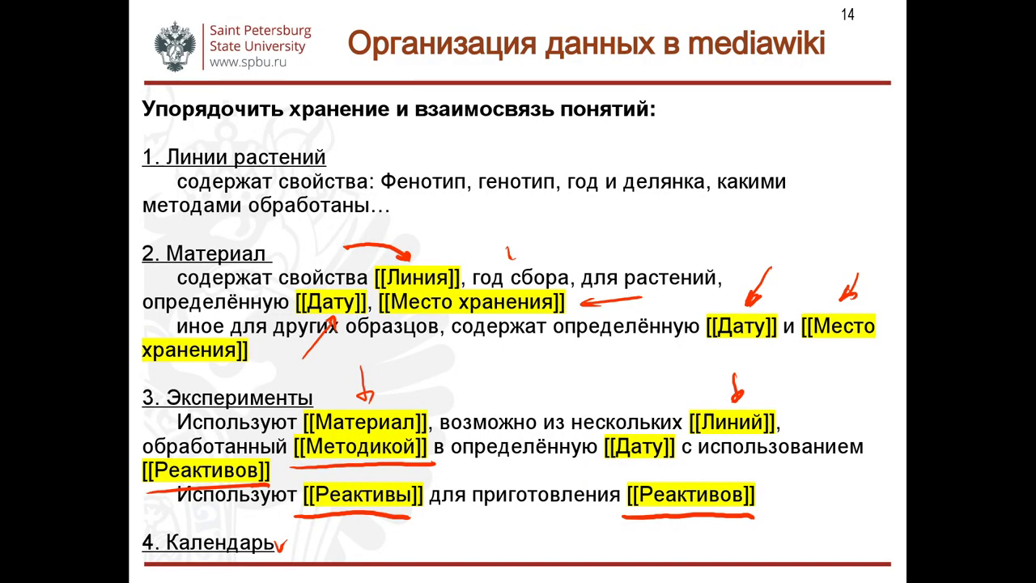
# Advance the presentation to the "Работа с mediawiki" slide and switch back to the experiment page in Firefox
pyautogui.press('Right')
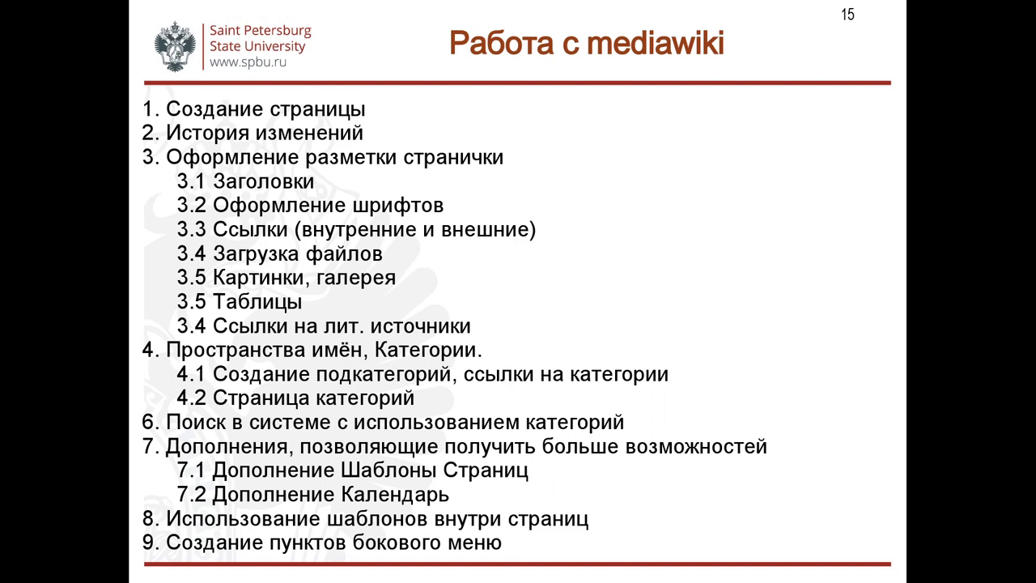
pyautogui.hotkey('alt', 'Tab')
pyautogui.moveTo(309, 292); pyautogui.dragTo(399, 3)
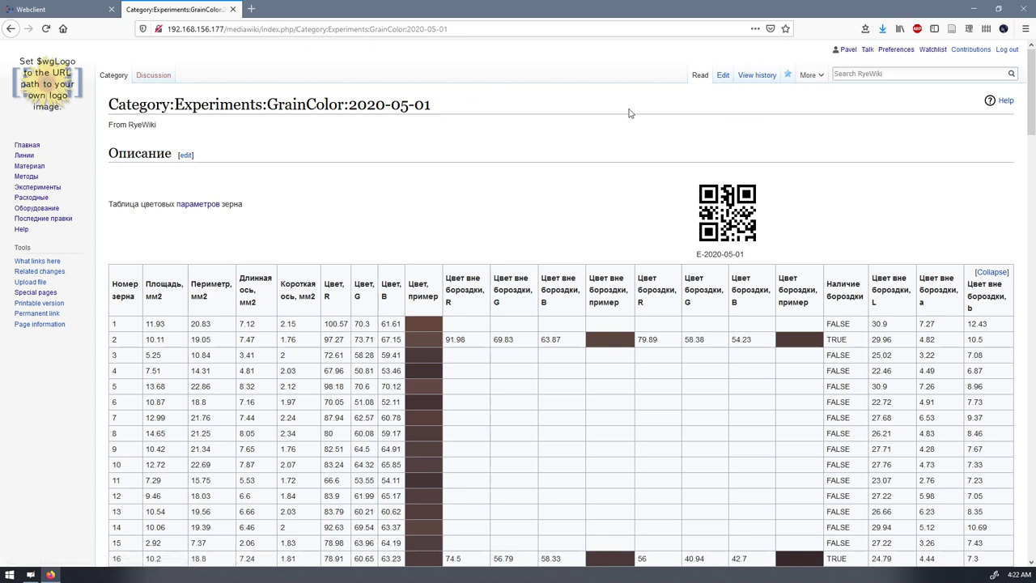
# Add a line reading "test" below the Описание heading of the GrainColor:2020-05-01 experiment page and save the edit
pyautogui.click(723, 77)
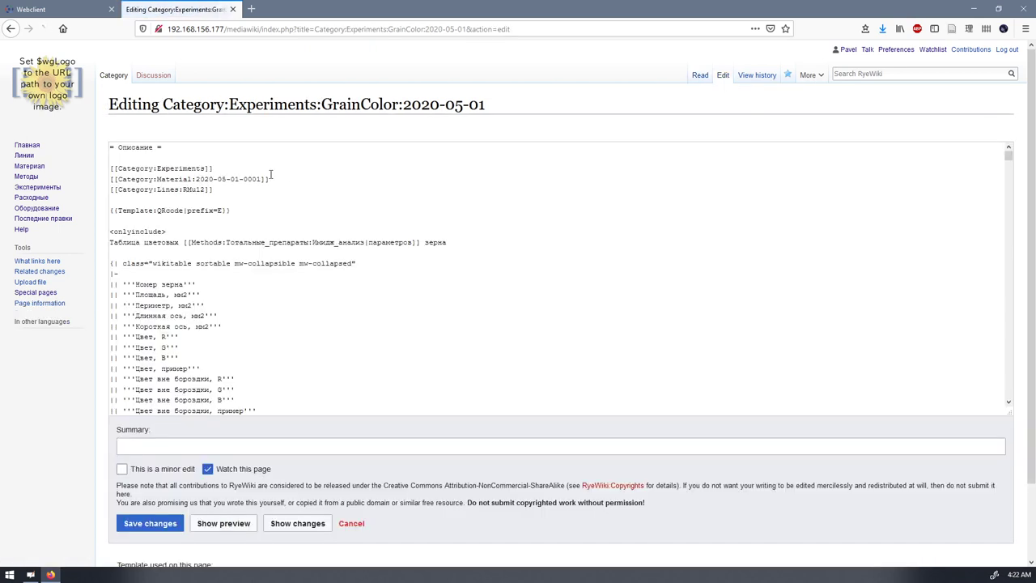
pyautogui.click(180, 148)
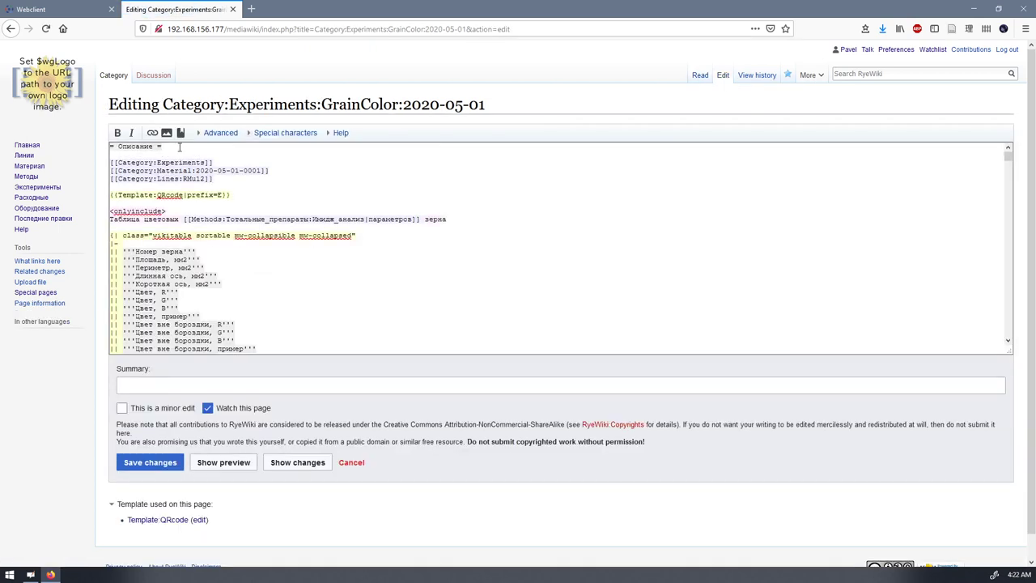
pyautogui.press('Return')
pyautogui.press('Return')
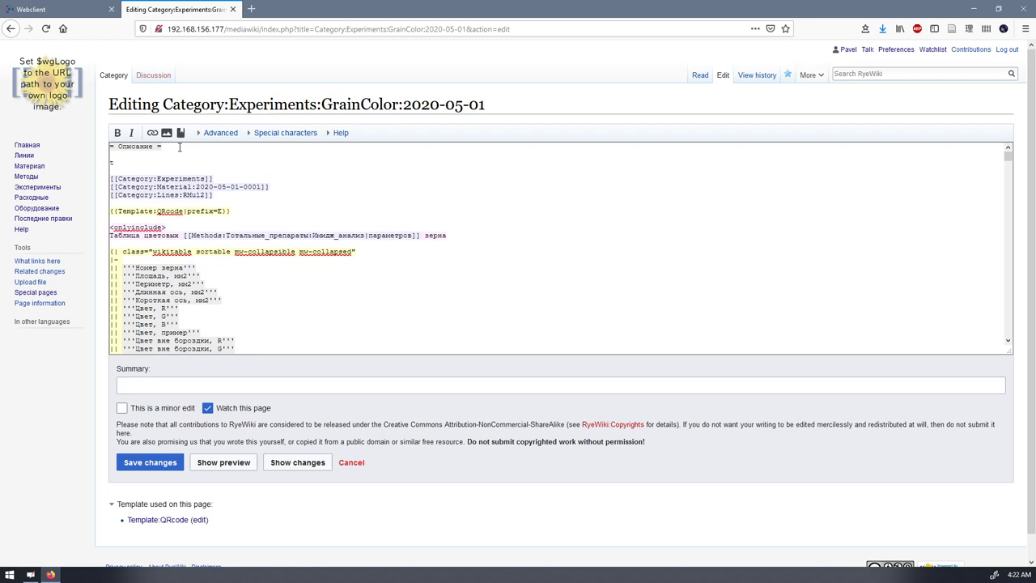
pyautogui.click(150, 462)
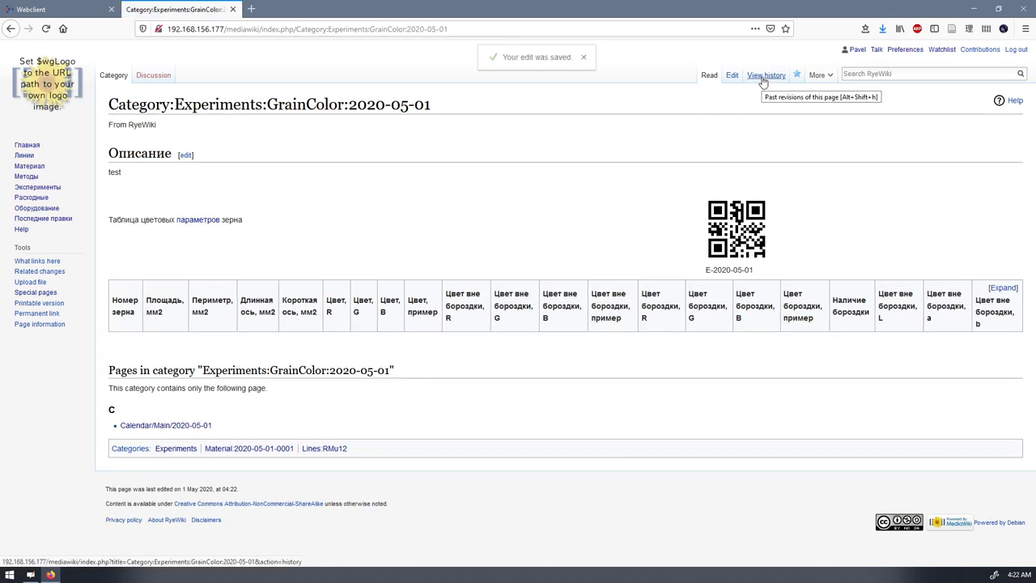
# Compare the two revisions in the experiment page's history, examine the differences, and return to the revision history
pyautogui.click(762, 78)
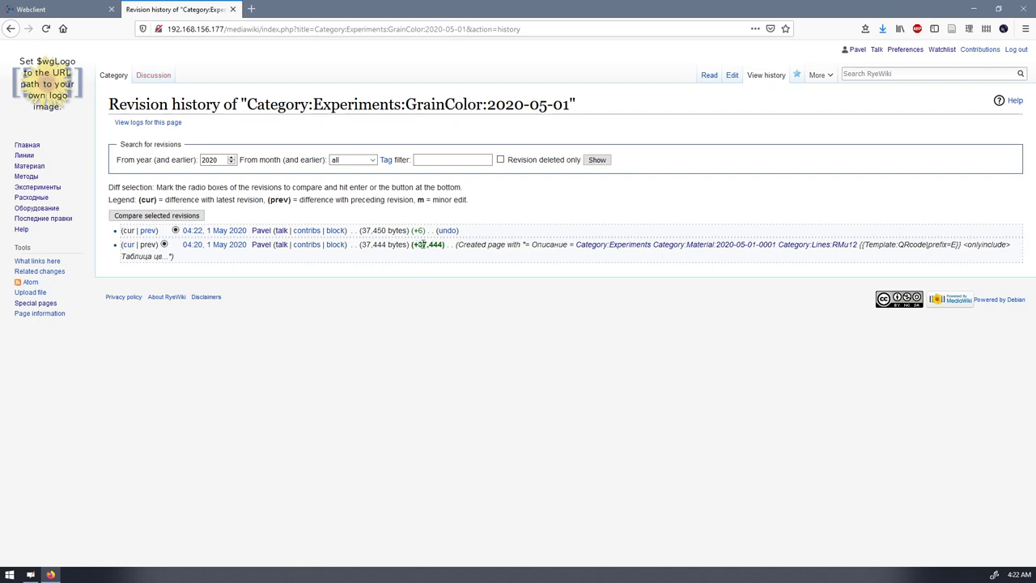
pyautogui.moveTo(422, 244); pyautogui.dragTo(608, 245)
pyautogui.click(482, 295)
pyautogui.click(168, 217)
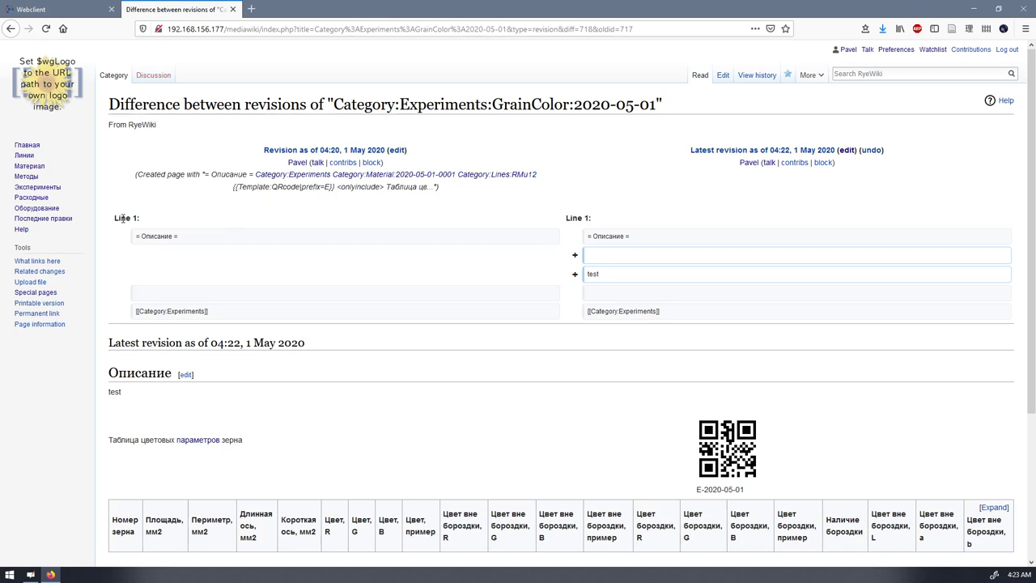
pyautogui.moveTo(121, 217); pyautogui.dragTo(671, 323)
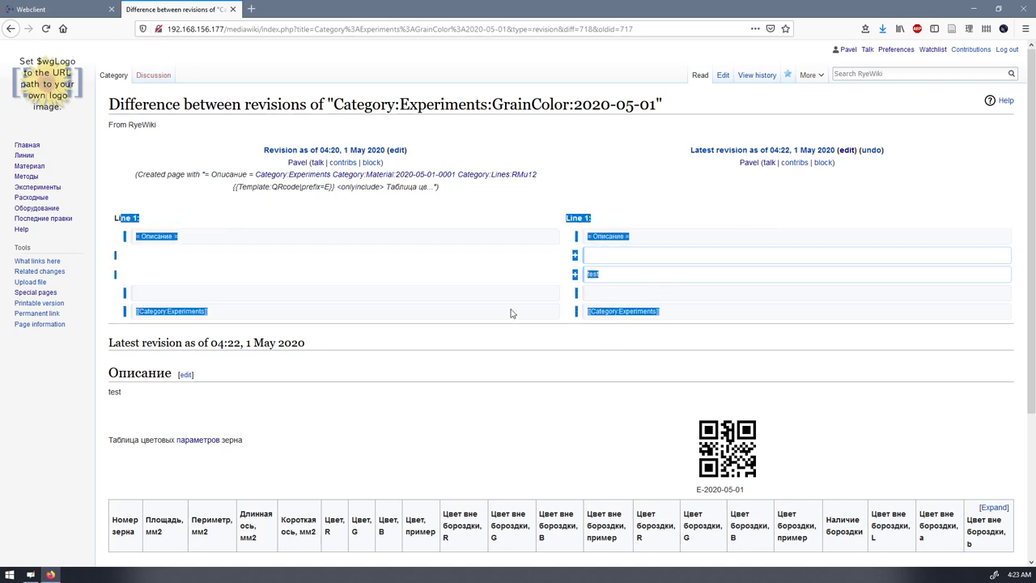
pyautogui.click(470, 297)
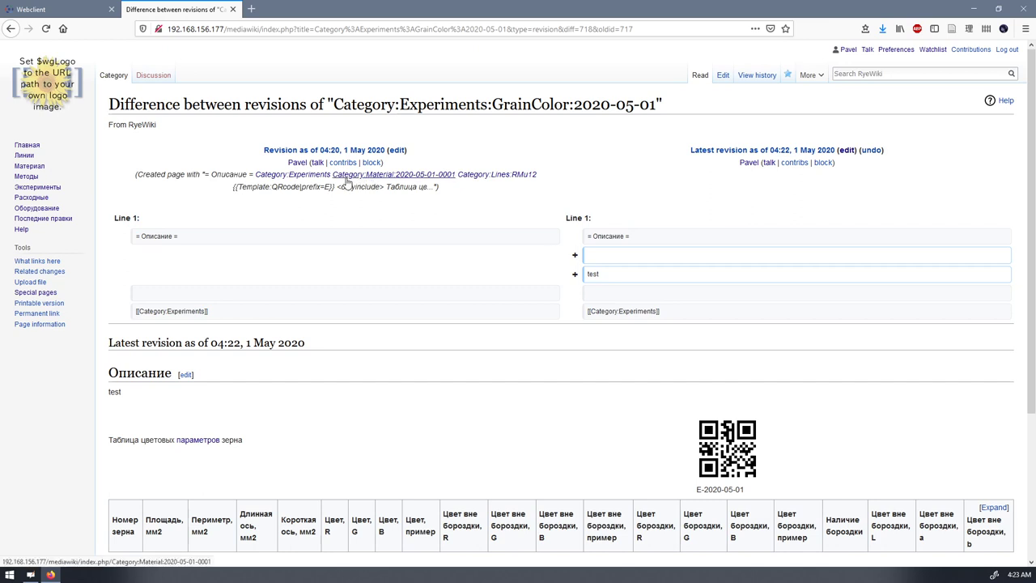
pyautogui.click(11, 28)
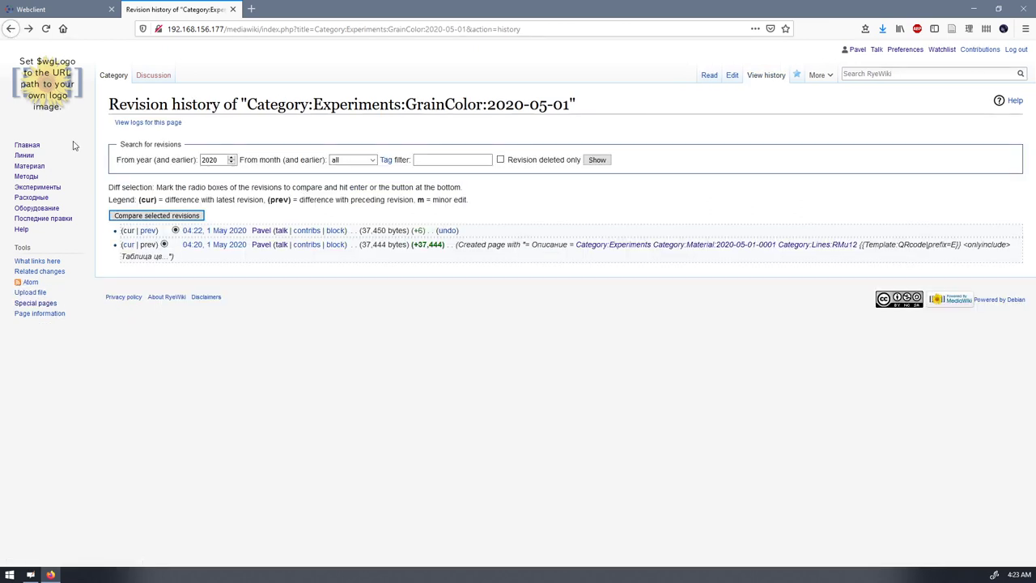
# Review the wiki's recent changes list, look at the Test page from its entry, and return to the list
pyautogui.click(54, 223)
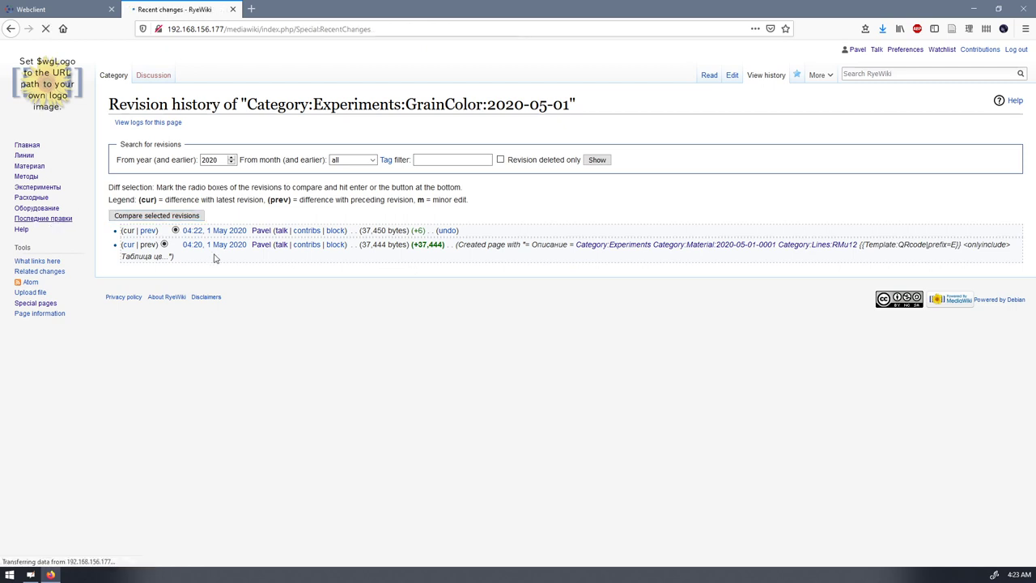
pyautogui.scroll(-3, 475, 371)
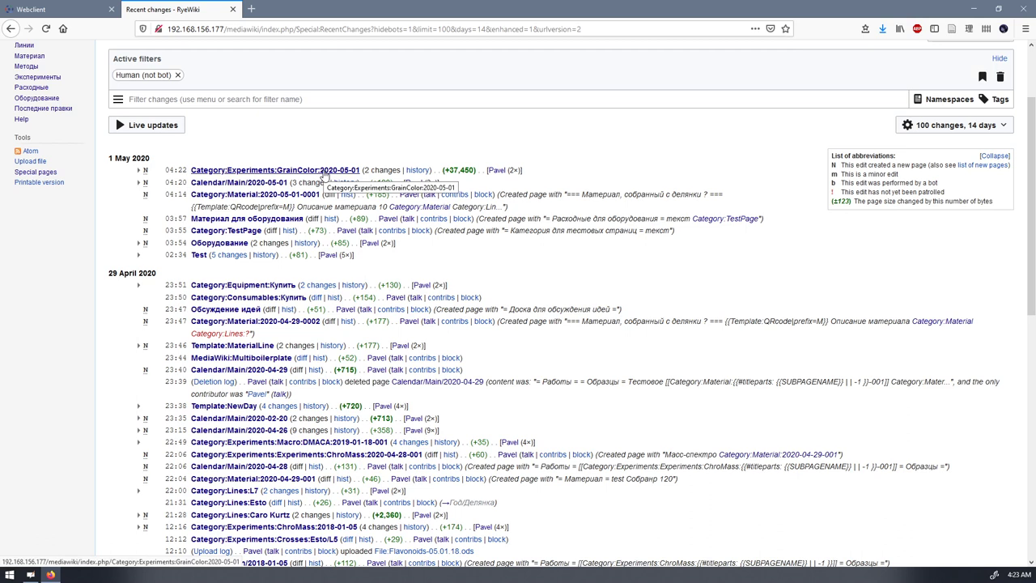
pyautogui.click(199, 256)
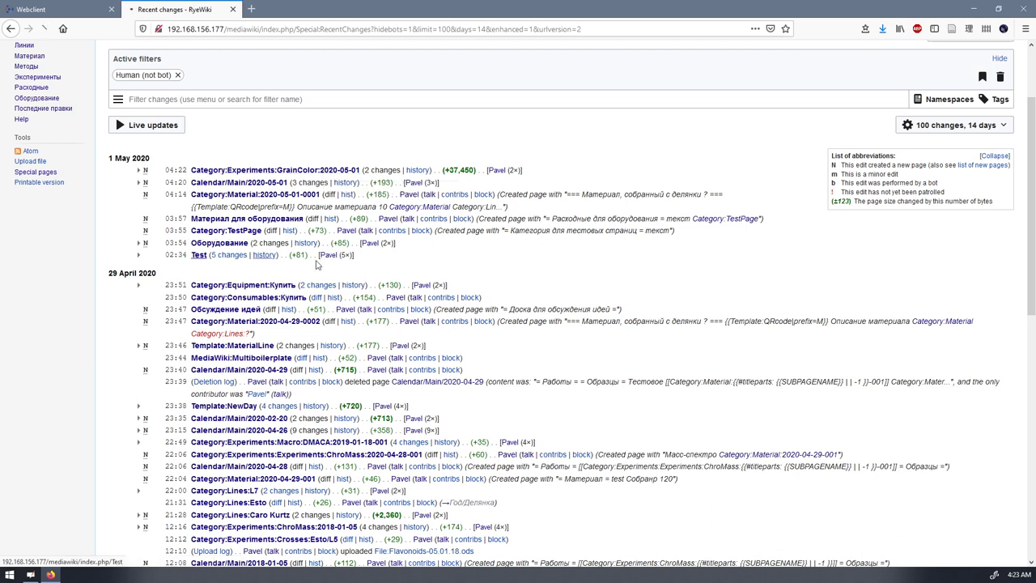
pyautogui.click(331, 257)
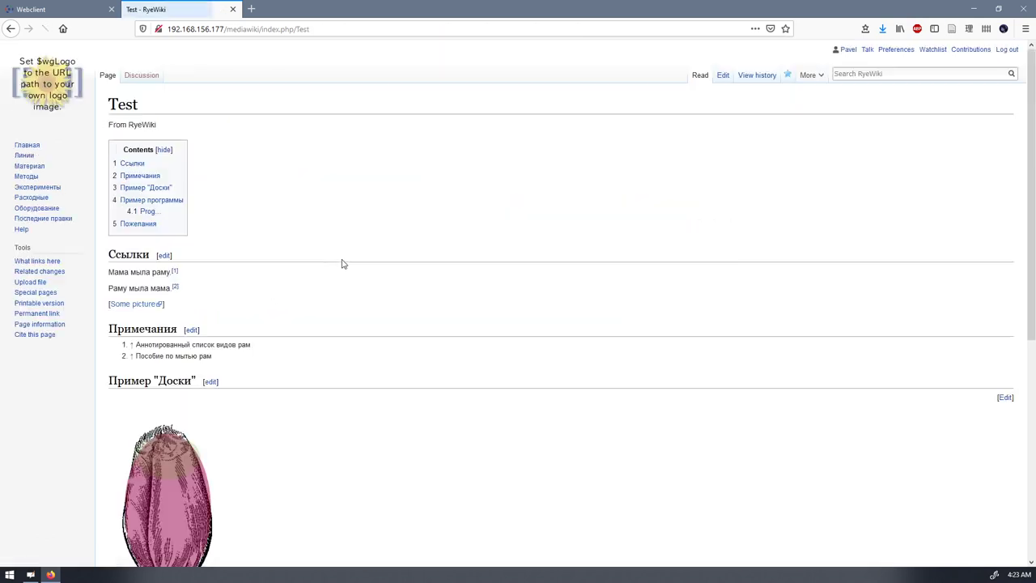
pyautogui.click(10, 28)
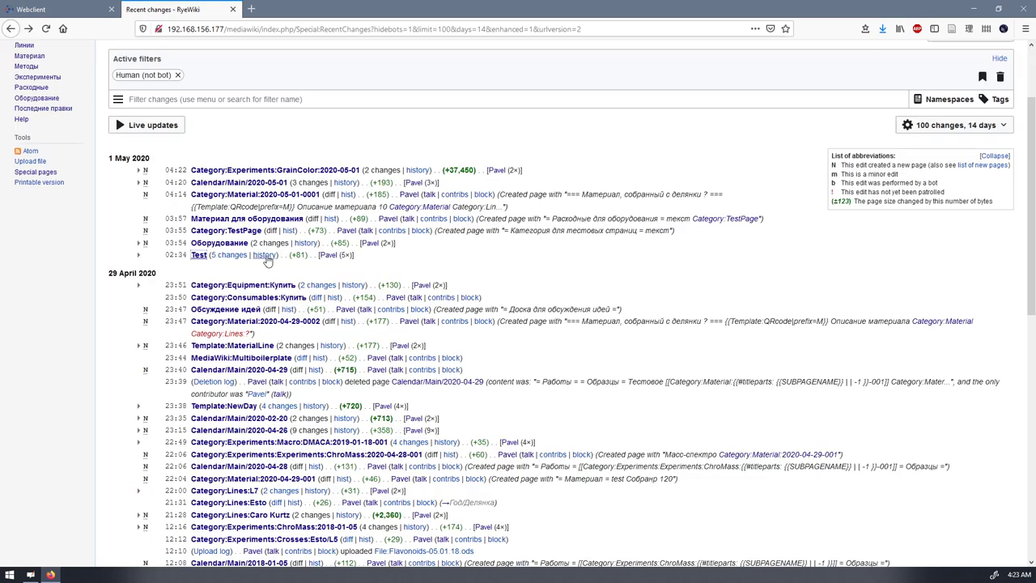
# Delete the Test page with watching turned off, keeping the prefilled deletion reason
pyautogui.click(200, 256)
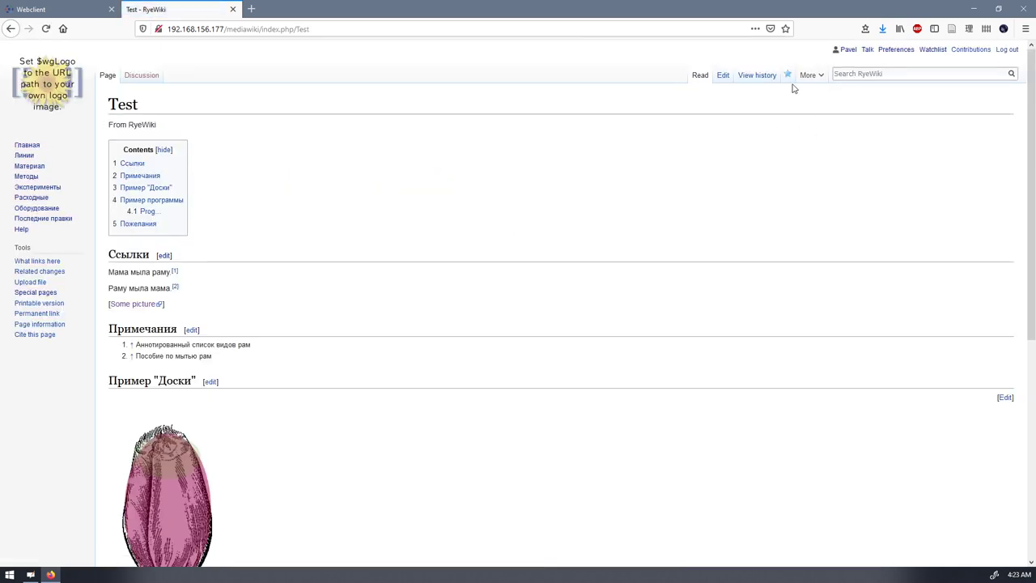
pyautogui.click(812, 92)
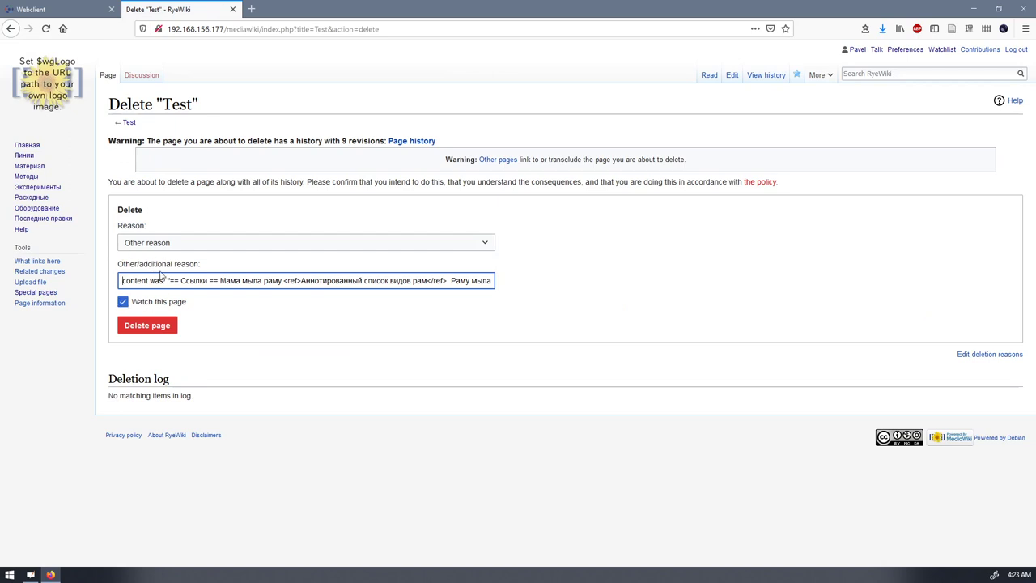
pyautogui.click(122, 303)
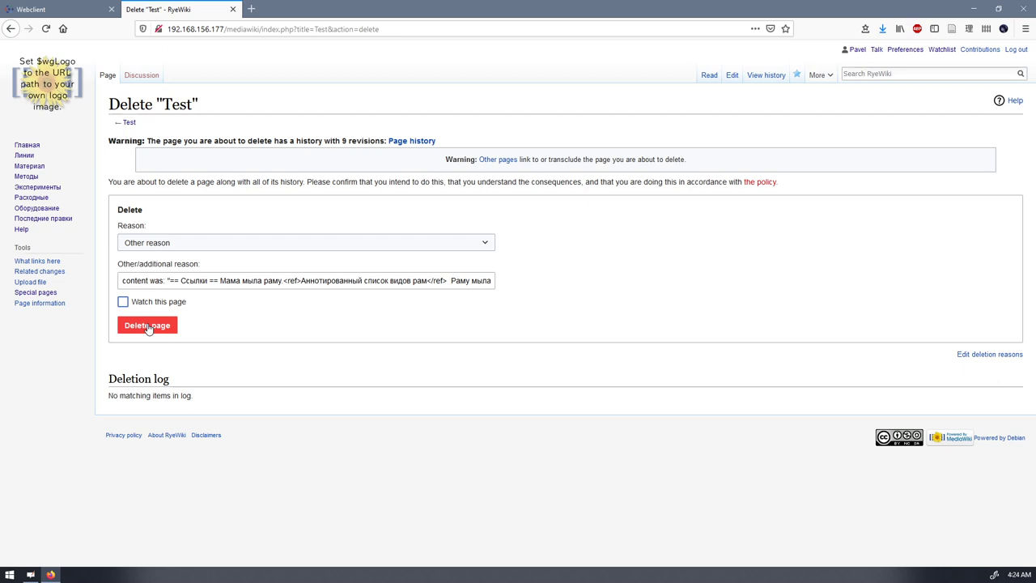
pyautogui.click(148, 326)
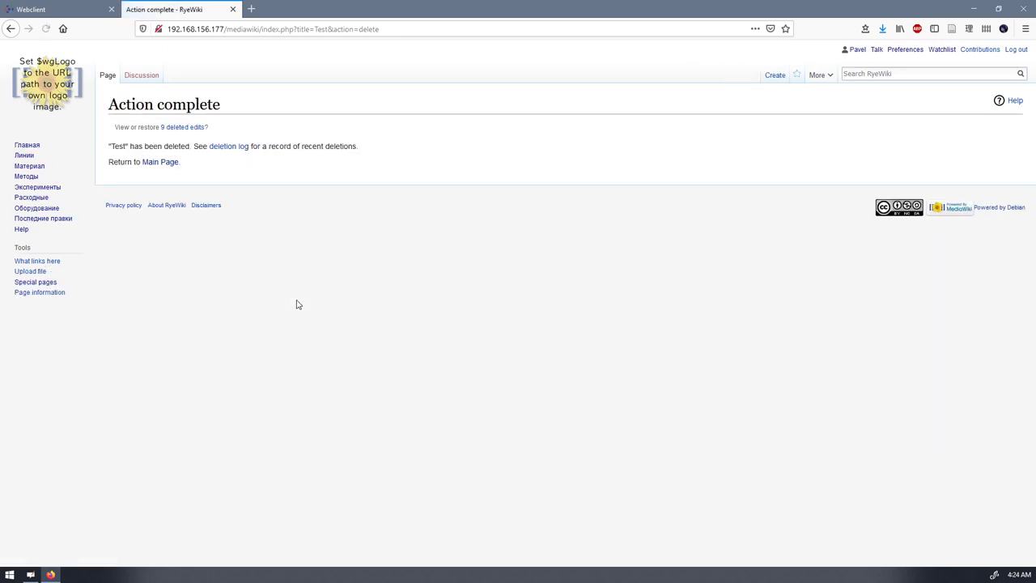
# Go through the main page to the recent changes list and look through its entries for the deletion record
pyautogui.click(159, 162)
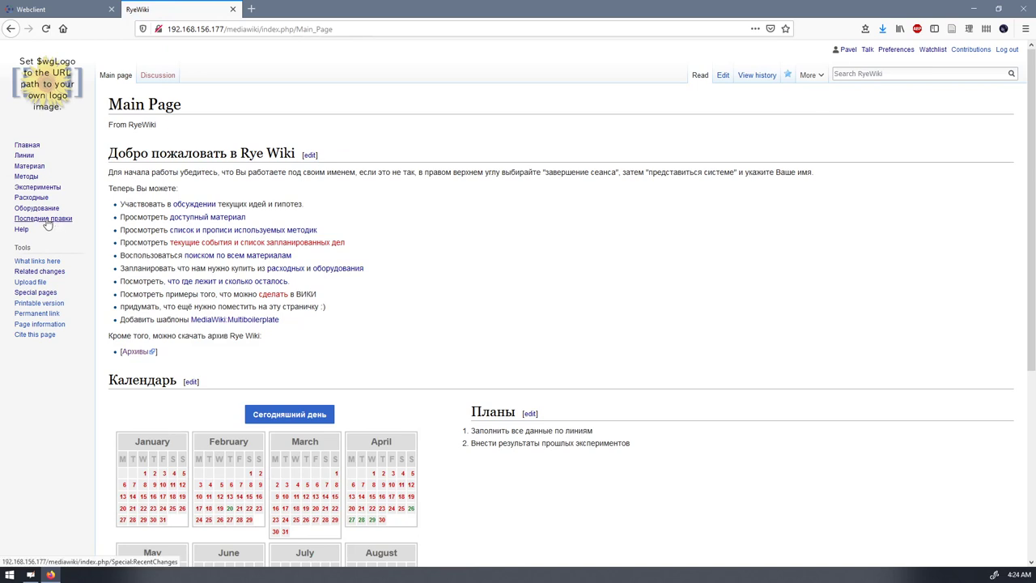
pyautogui.click(46, 220)
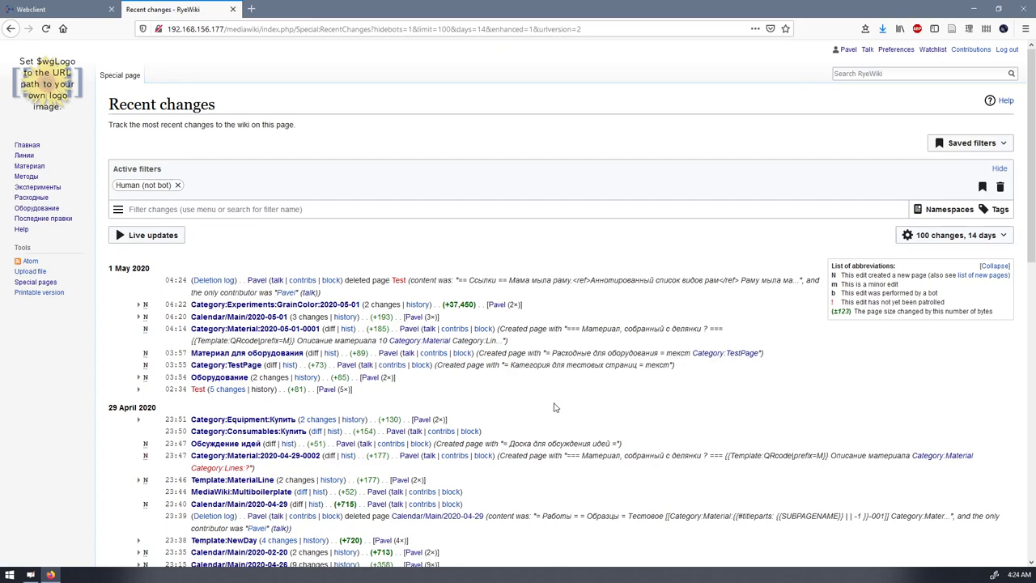
pyautogui.scroll(-15, 556, 409)
pyautogui.scroll(15, 556, 409)
# Restore only the newest deleted revision of Test, reached from the main page's "сделать" link, and open the restored page
pyautogui.click(27, 145)
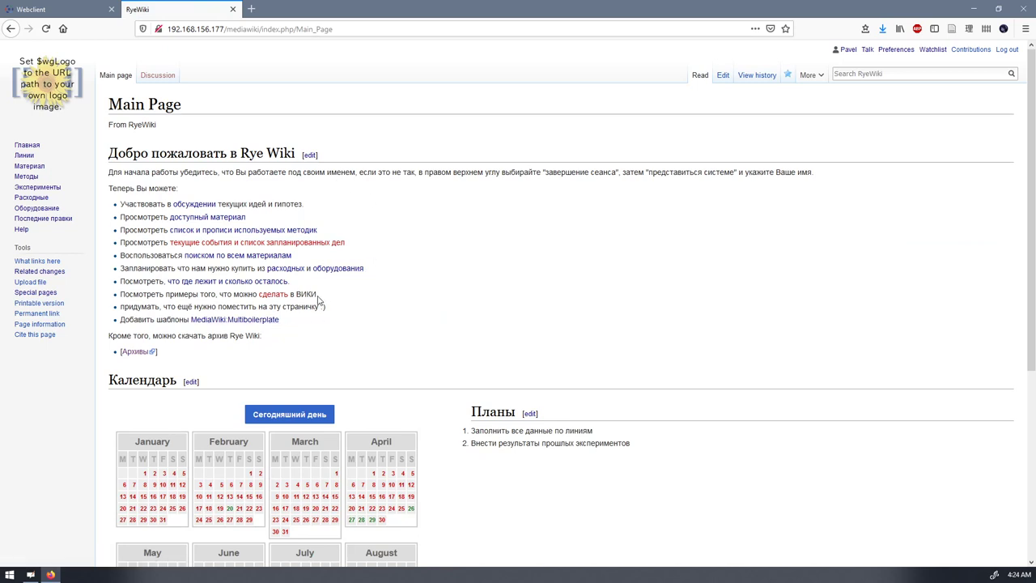
pyautogui.click(275, 296)
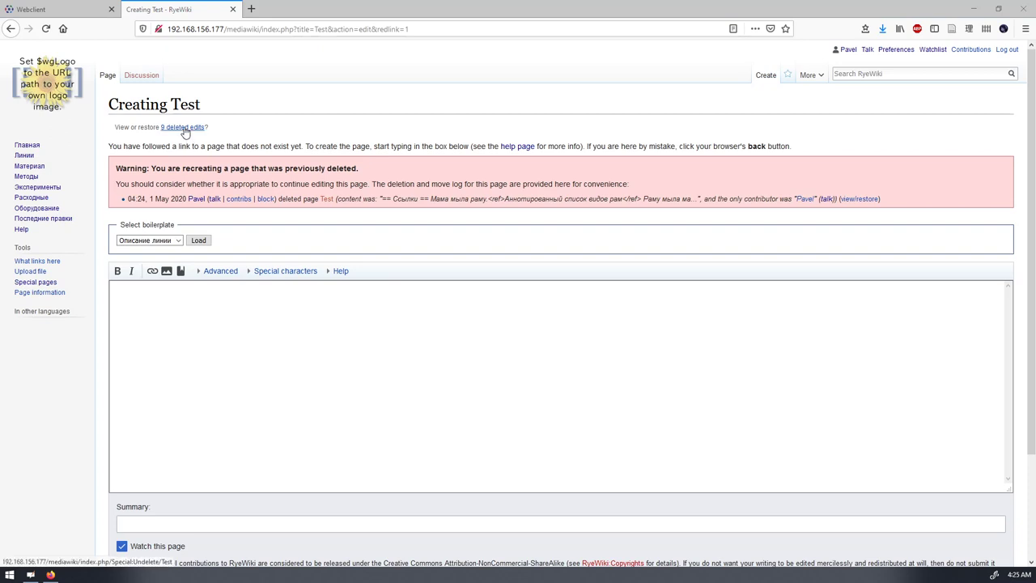
pyautogui.click(184, 130)
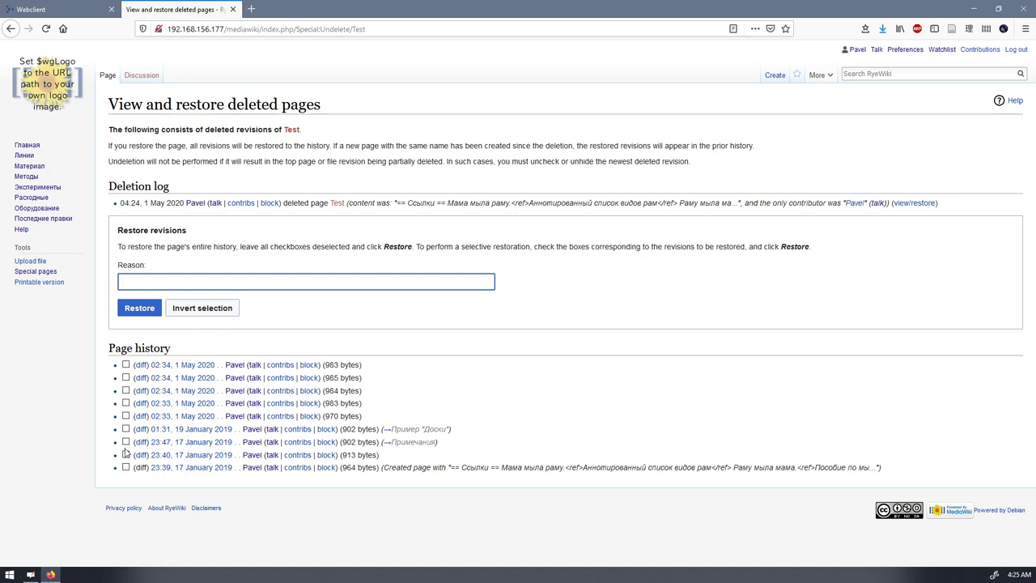
pyautogui.click(125, 365)
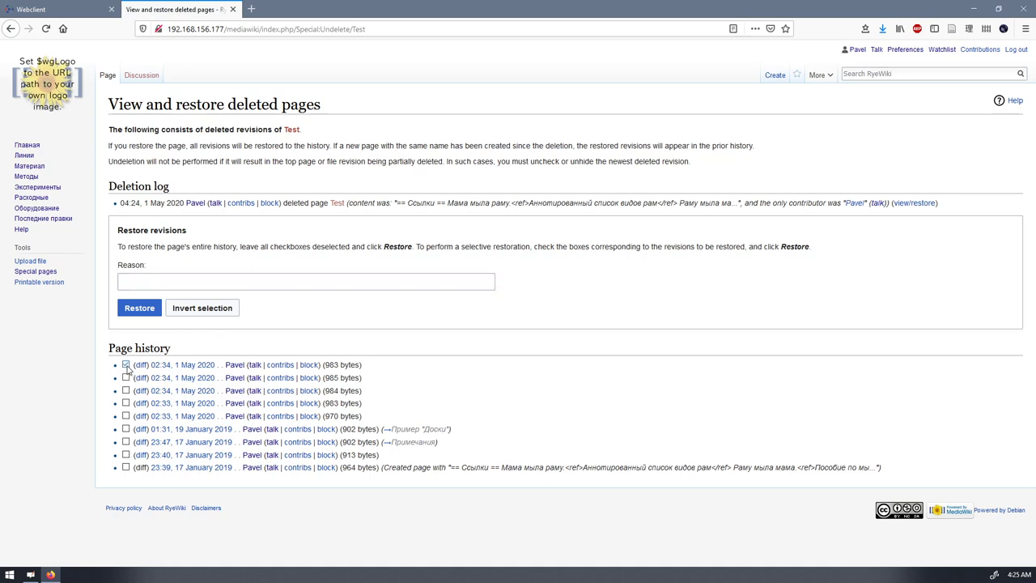
pyautogui.click(139, 309)
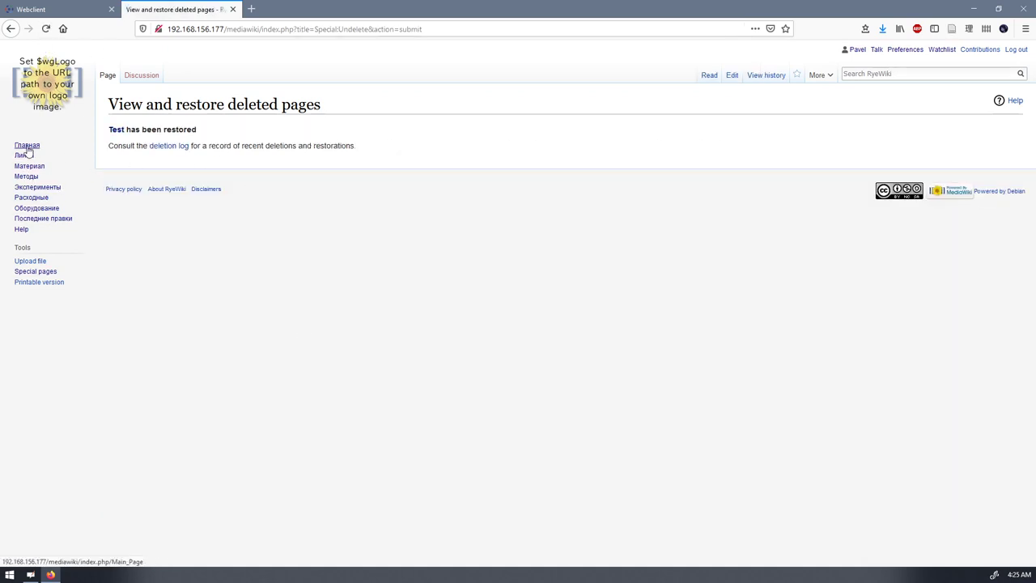
pyautogui.click(27, 145)
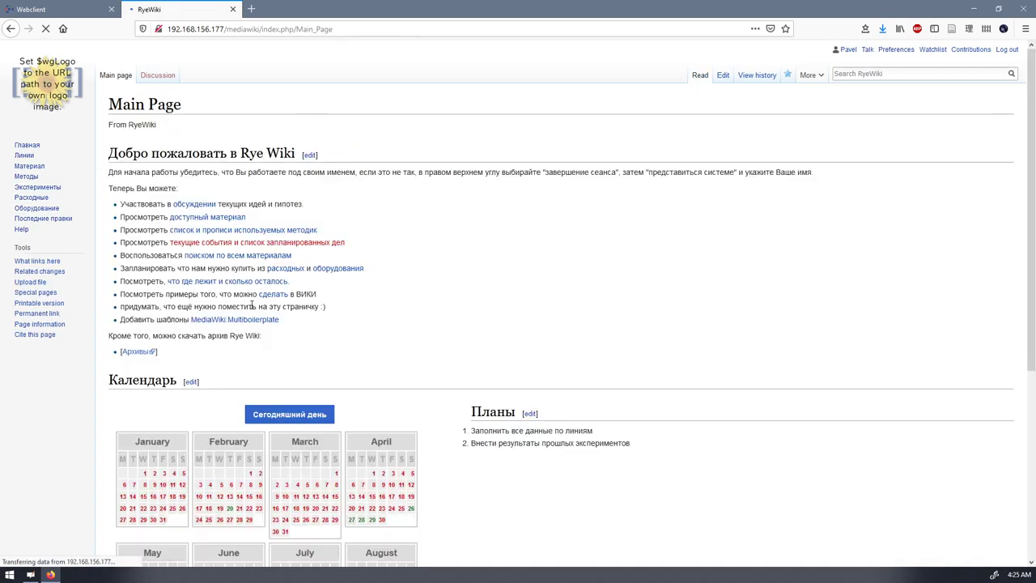
pyautogui.click(276, 295)
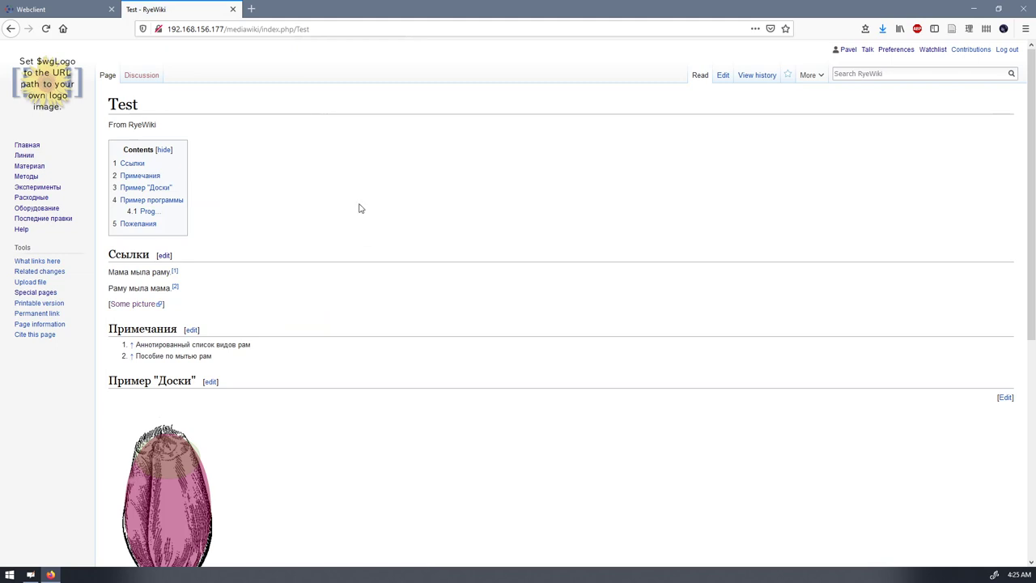
# In the Test page's source, move the "Some picture" external link to directly below the Ссылки heading
pyautogui.click(723, 76)
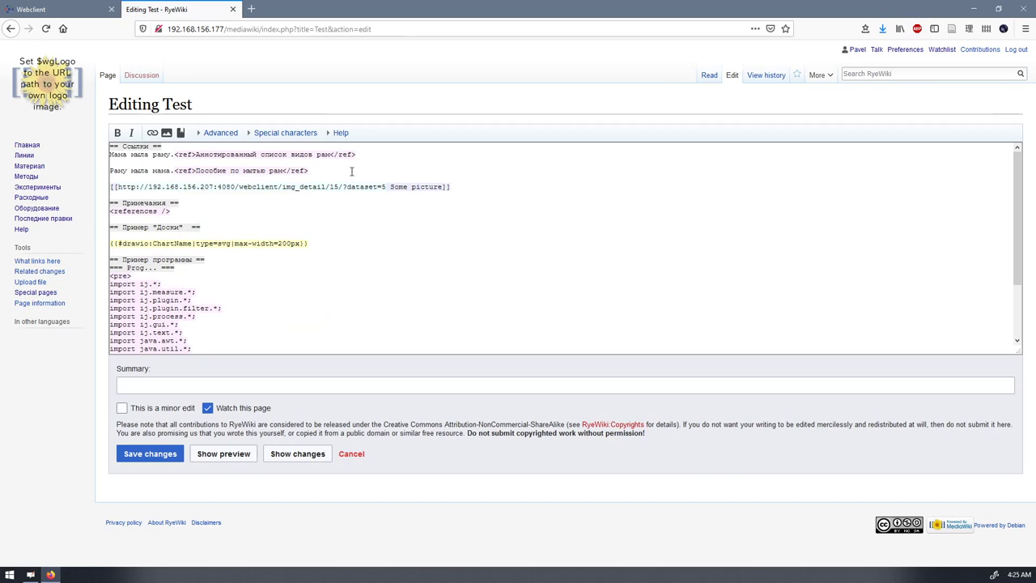
pyautogui.click(352, 170)
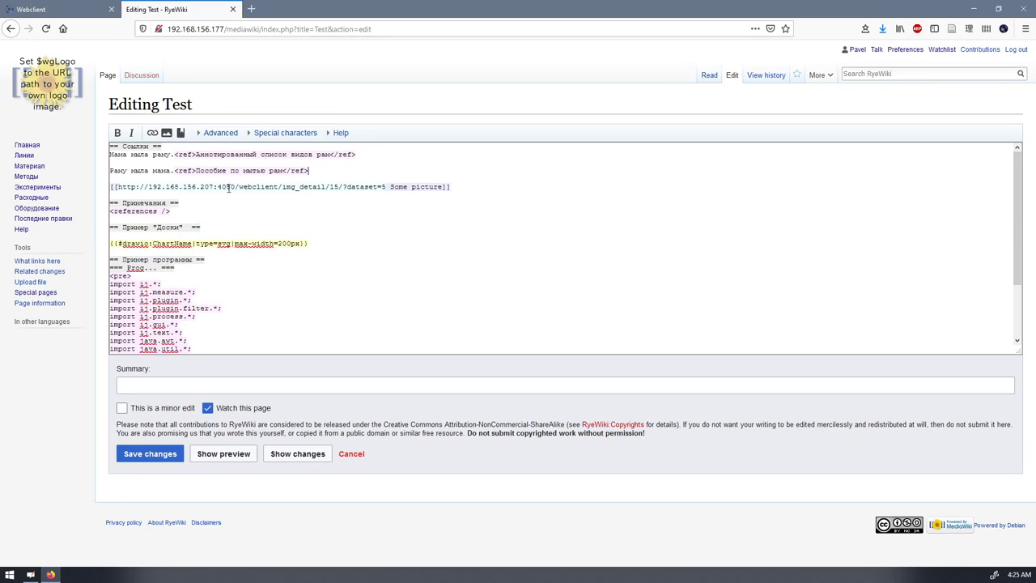
pyautogui.tripleClick(112, 187)
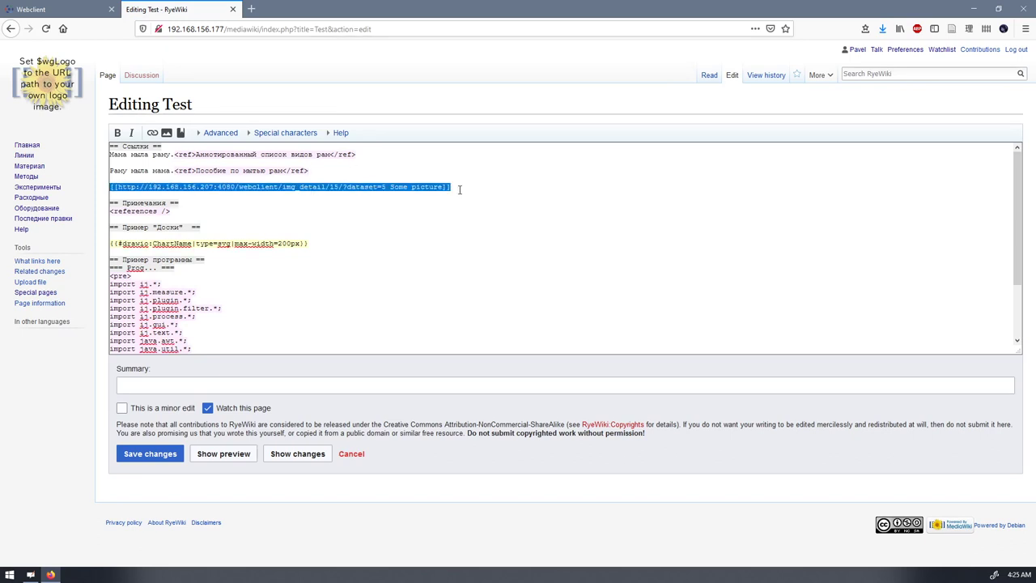
pyautogui.click(444, 181)
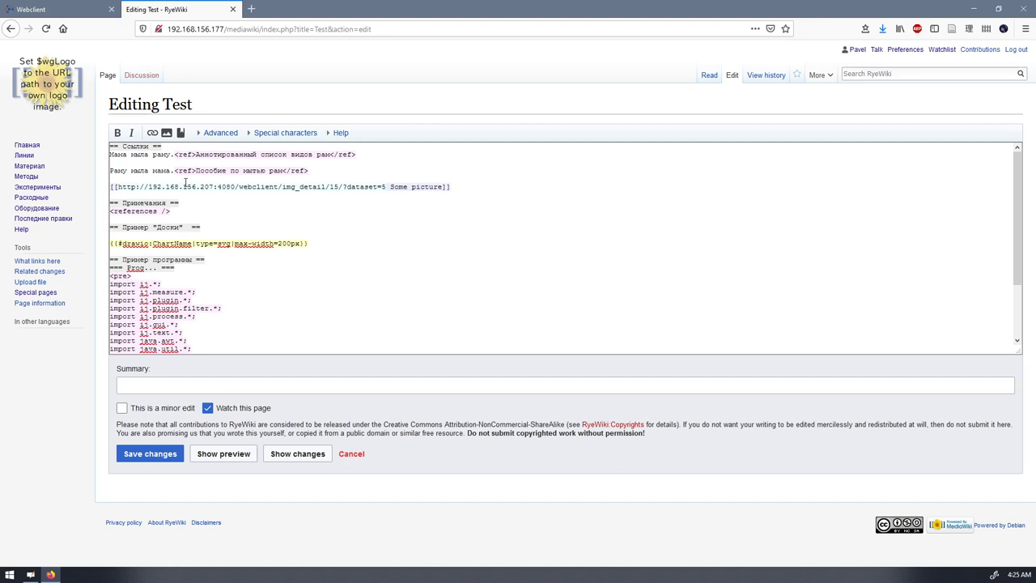
pyautogui.moveTo(112, 187); pyautogui.dragTo(475, 187)
pyautogui.hotkey('ctrl', 'c')
pyautogui.press('BackSpace')
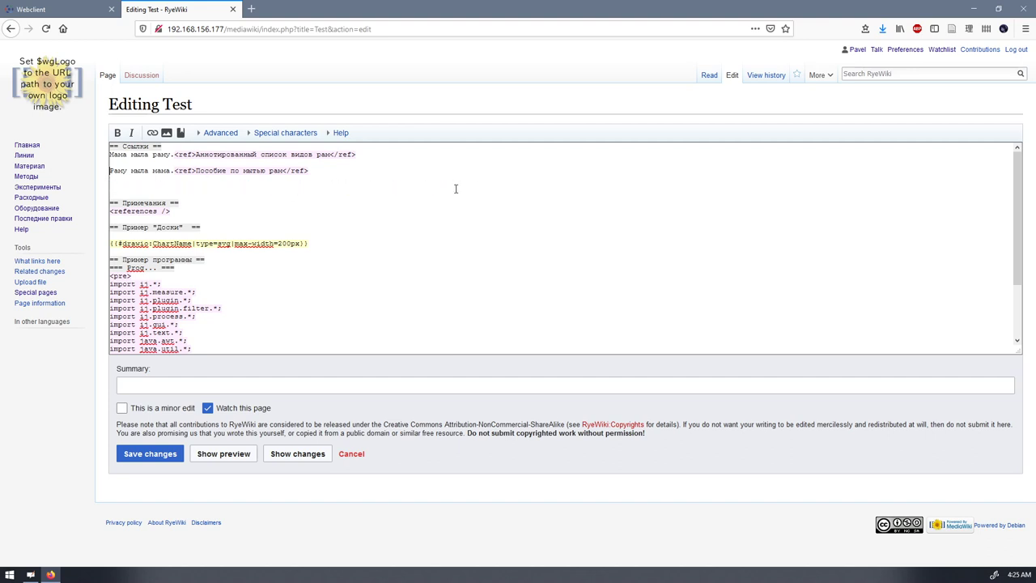
pyautogui.press('Return')
pyautogui.press('Return')
pyautogui.press('Return')
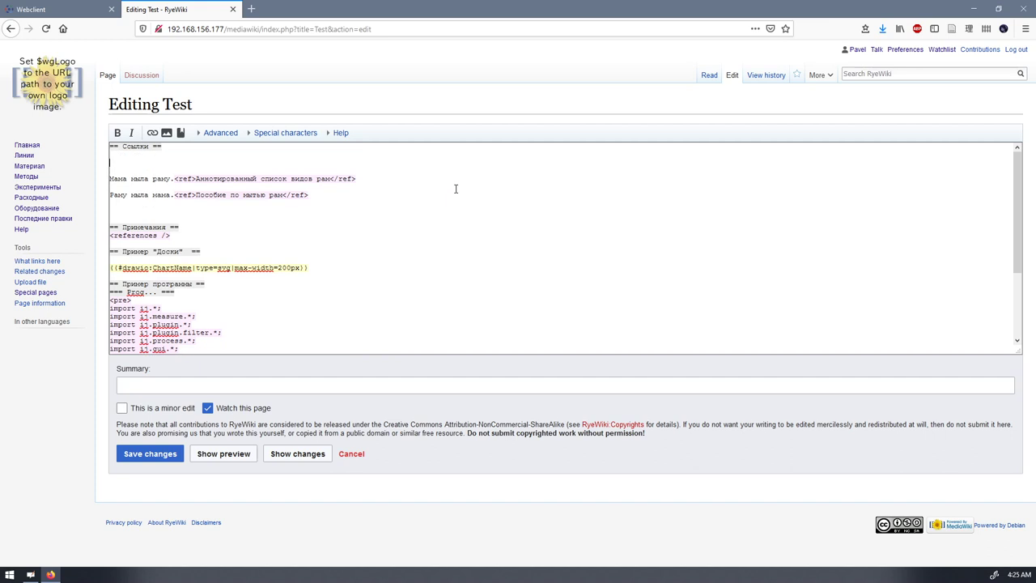
pyautogui.hotkey('ctrl', 'v')
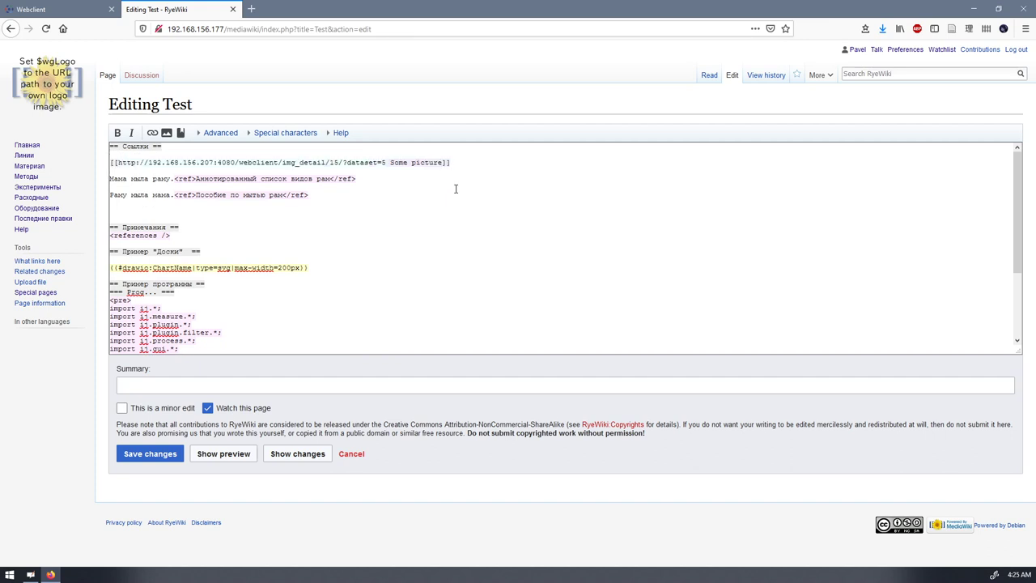
# Insert a [[Category:Consumables]] link above the picture link in the Test source, copying the page name from the Consumables category page's address
pyautogui.press('Return')
pyautogui.press('Return')
pyautogui.write('[[]]')
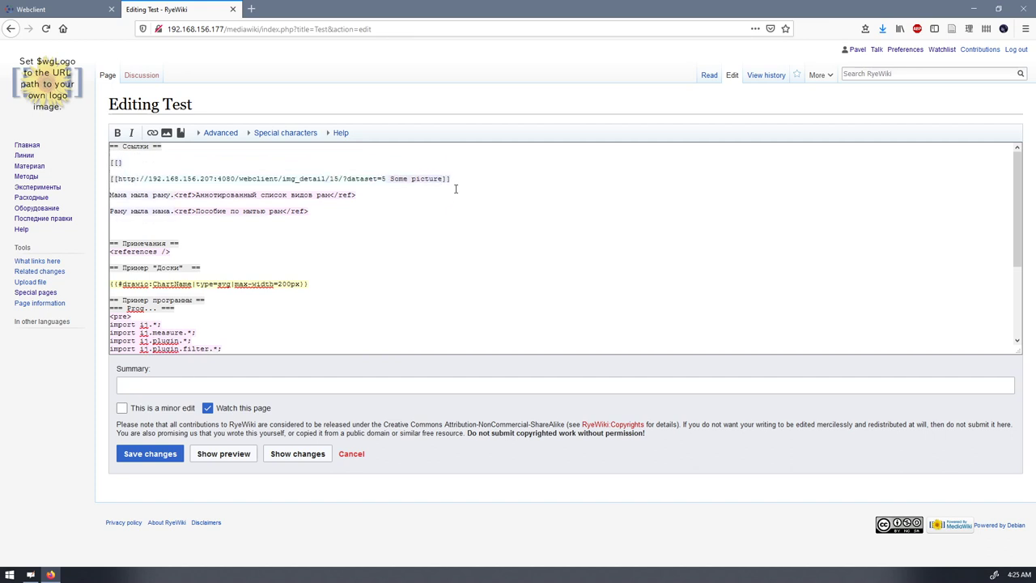
pyautogui.middleClick(40, 172)
pyautogui.click(288, 9)
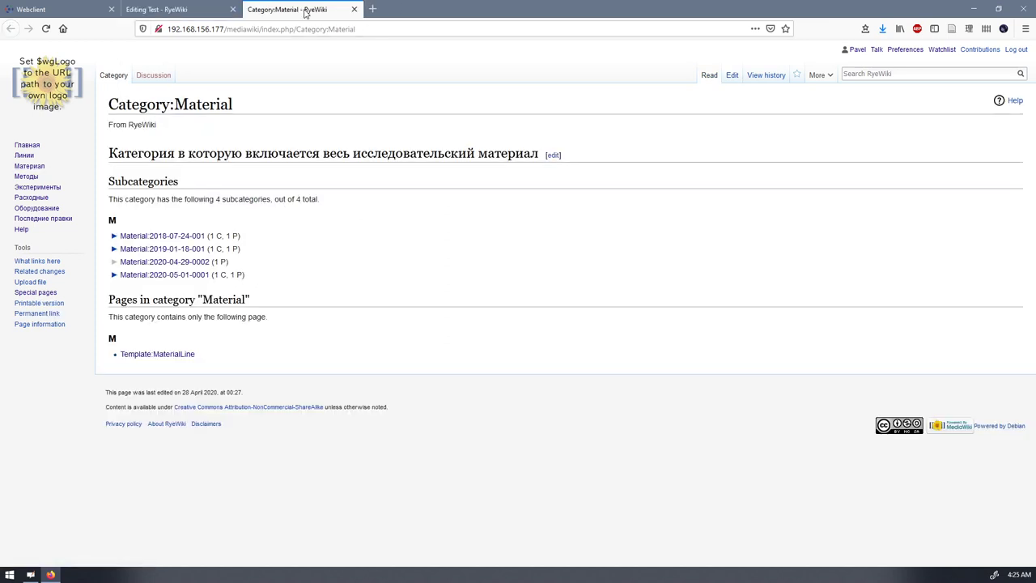
pyautogui.click(47, 210)
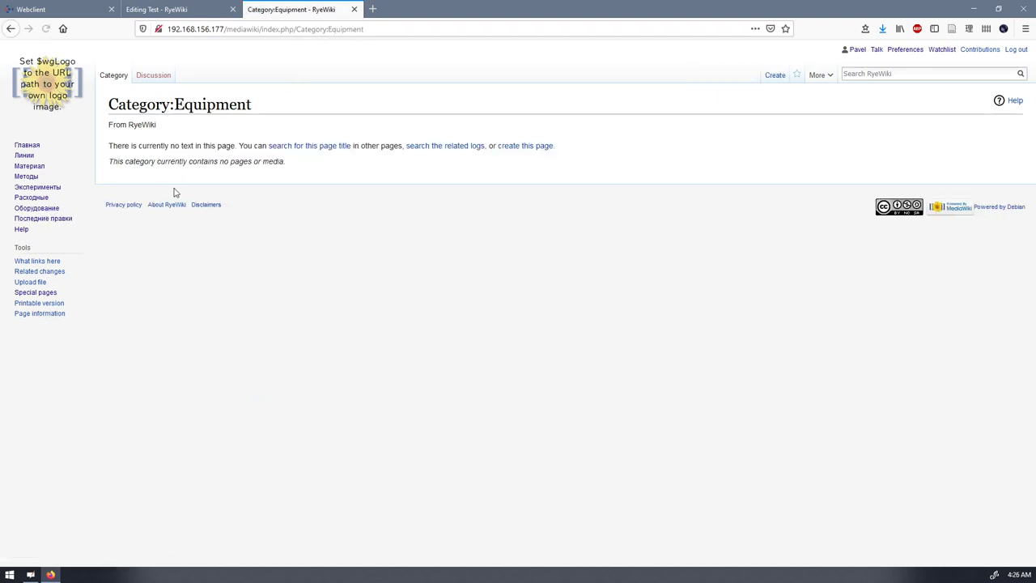
pyautogui.click(32, 199)
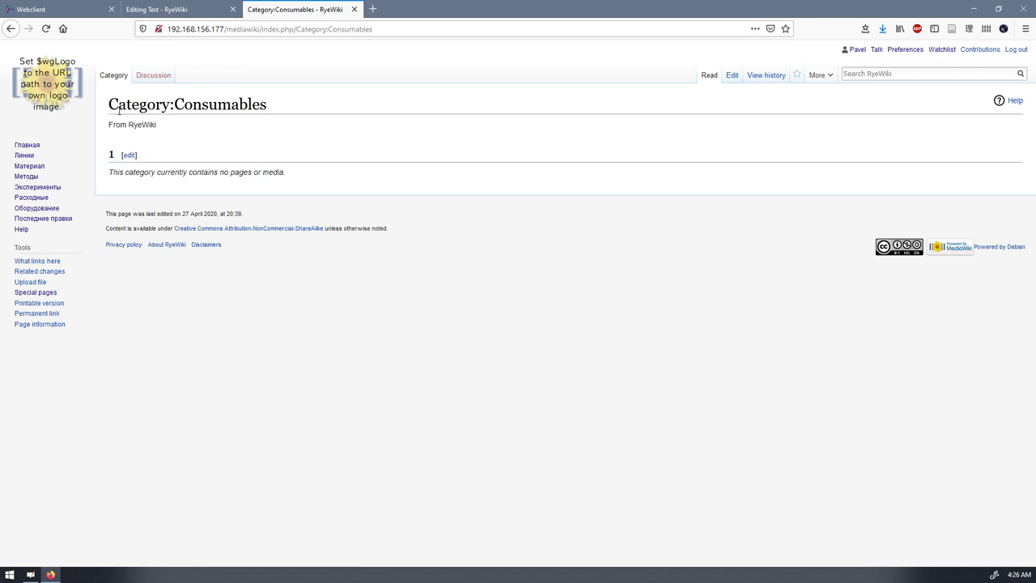
pyautogui.moveTo(296, 29); pyautogui.dragTo(385, 29)
pyautogui.hotkey('ctrl', 'c')
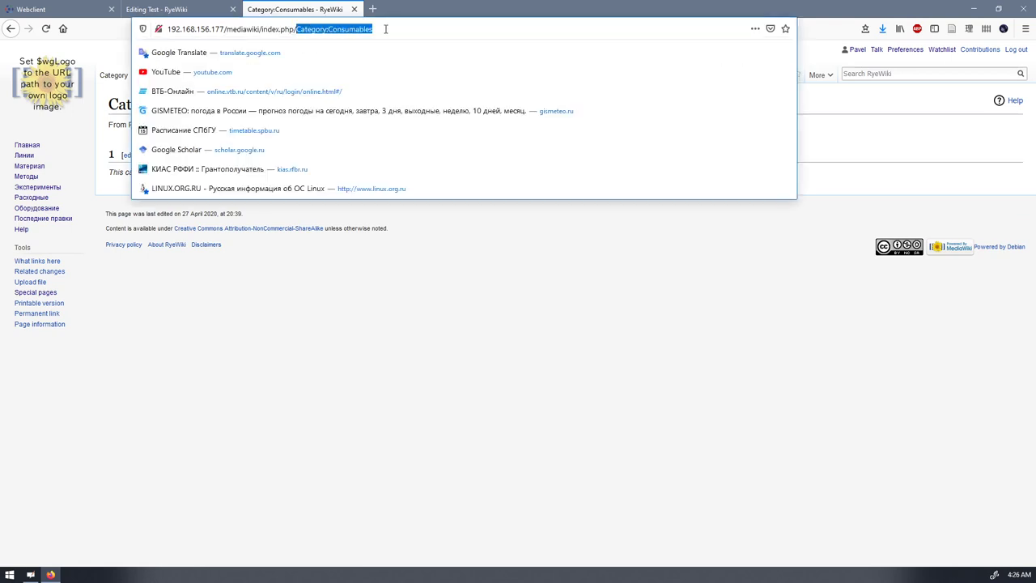
pyautogui.click(184, 9)
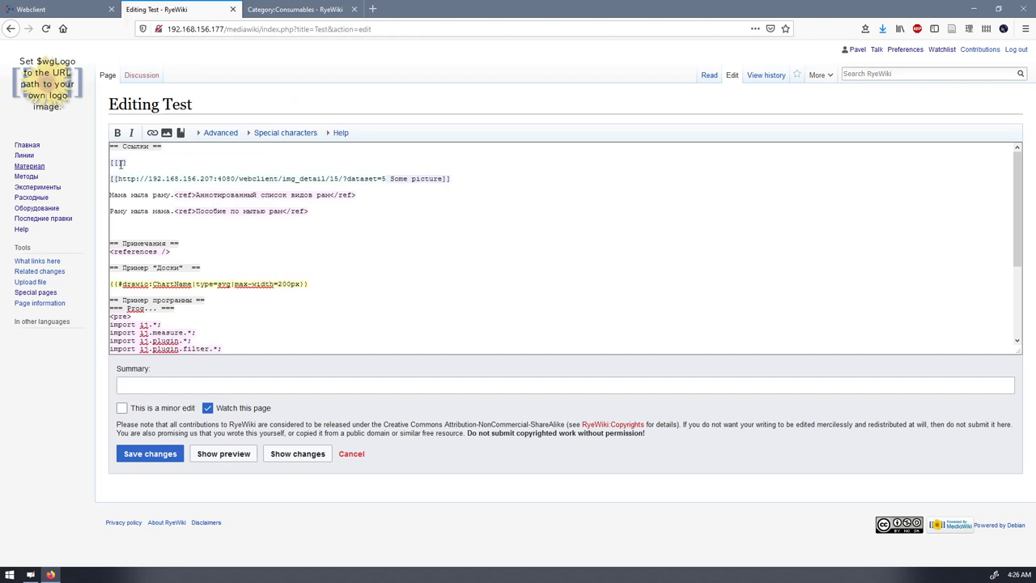
pyautogui.hotkey('ctrl', 'v')
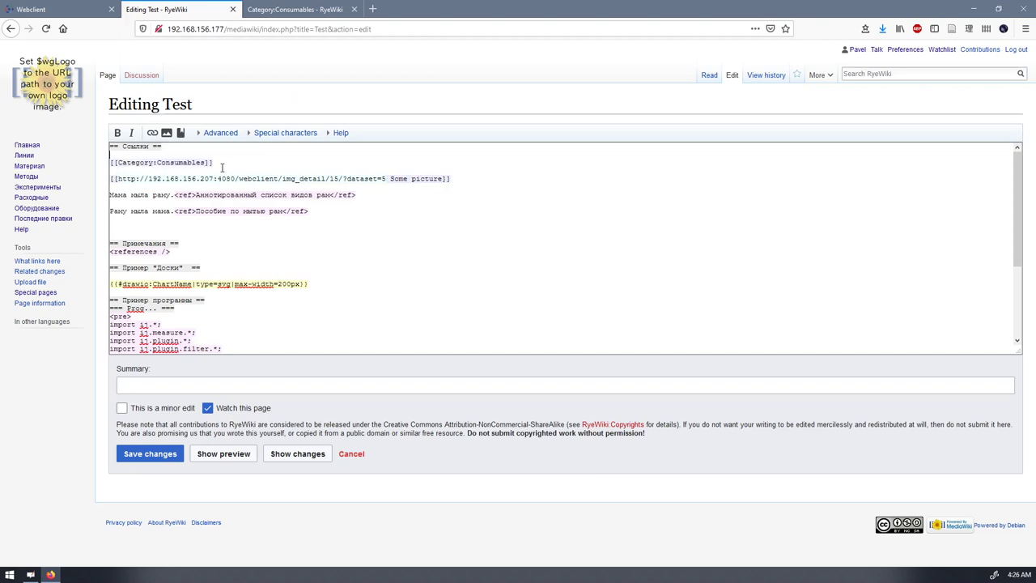
# Prefix the Category:Consumables link with a colon and save the Test page
pyautogui.write(':')
pyautogui.moveTo(117, 163); pyautogui.dragTo(160, 164)
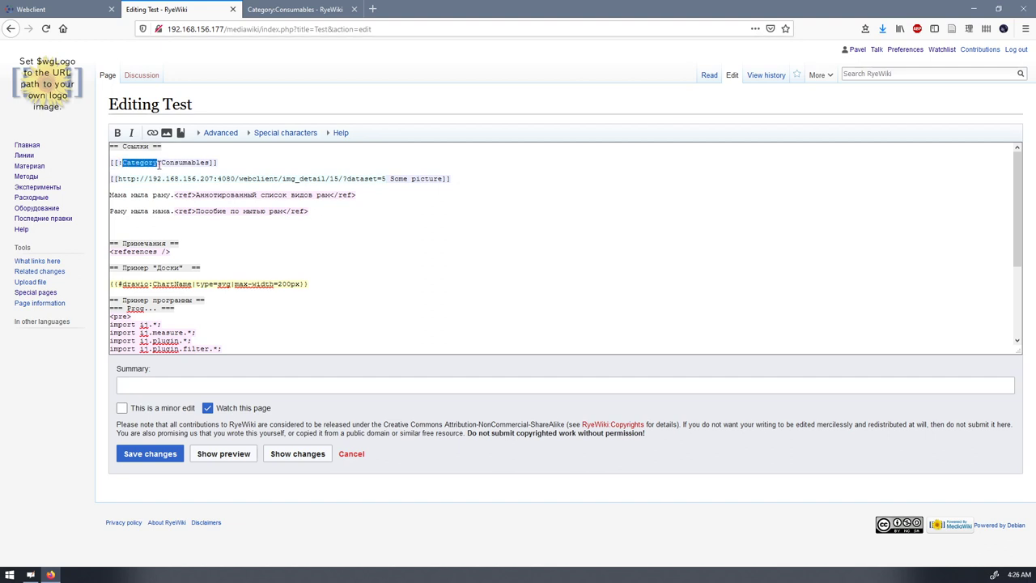
pyautogui.click(162, 163)
pyautogui.moveTo(161, 164); pyautogui.dragTo(209, 167)
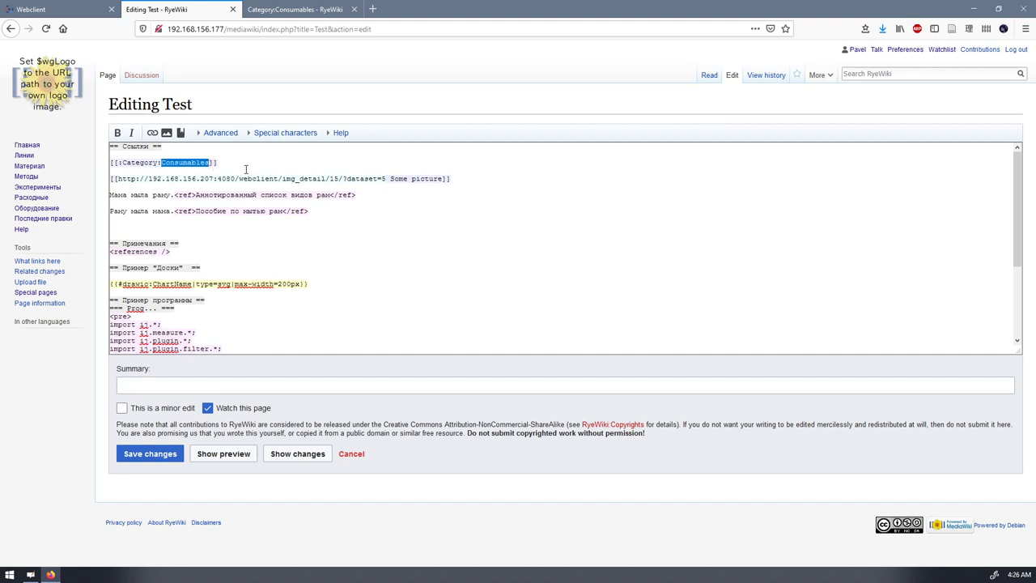
pyautogui.click(234, 162)
pyautogui.click(150, 453)
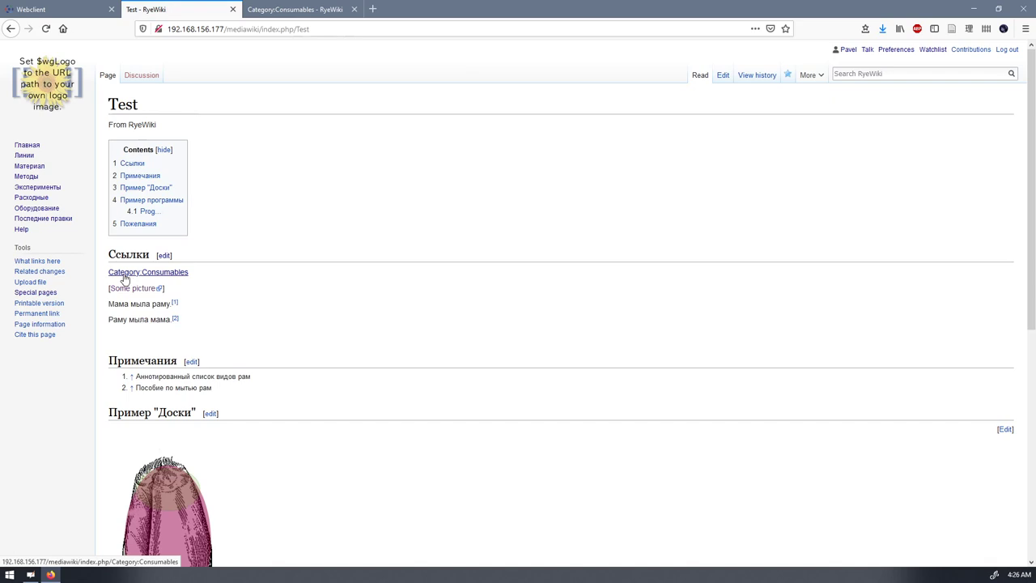
# Edit the Ссылки section so the category link carries the display text "Расходные", and save it
pyautogui.click(165, 255)
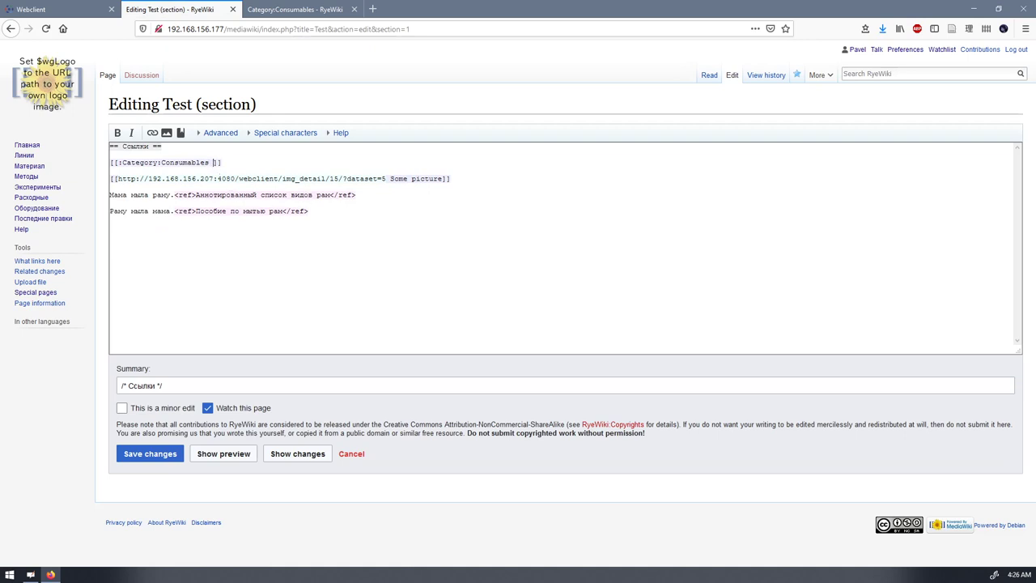
pyautogui.write('Расходные')
pyautogui.moveTo(213, 163); pyautogui.dragTo(254, 163)
pyautogui.click(308, 171)
pyautogui.click(150, 450)
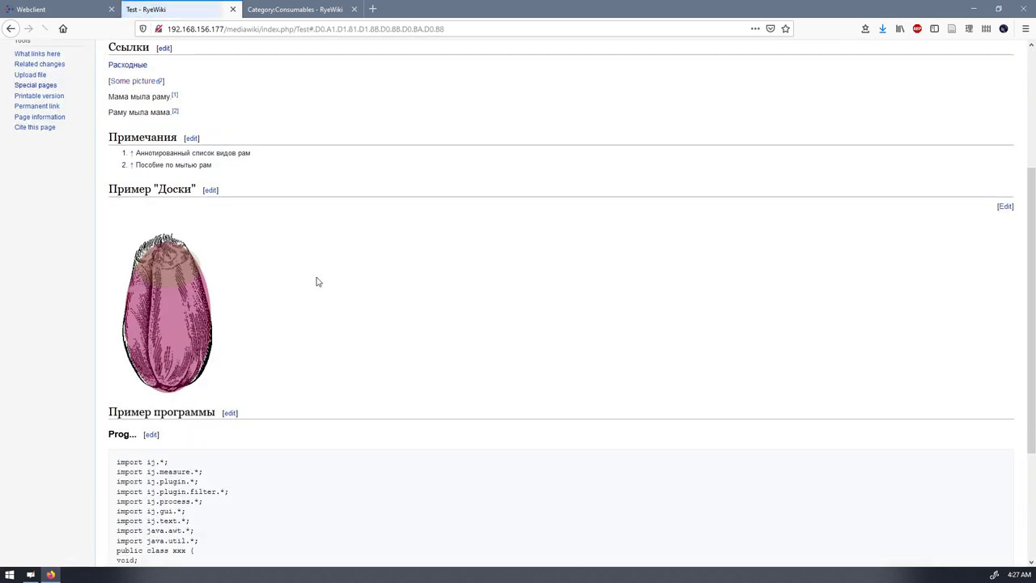
pyautogui.scroll(3, 324, 239)
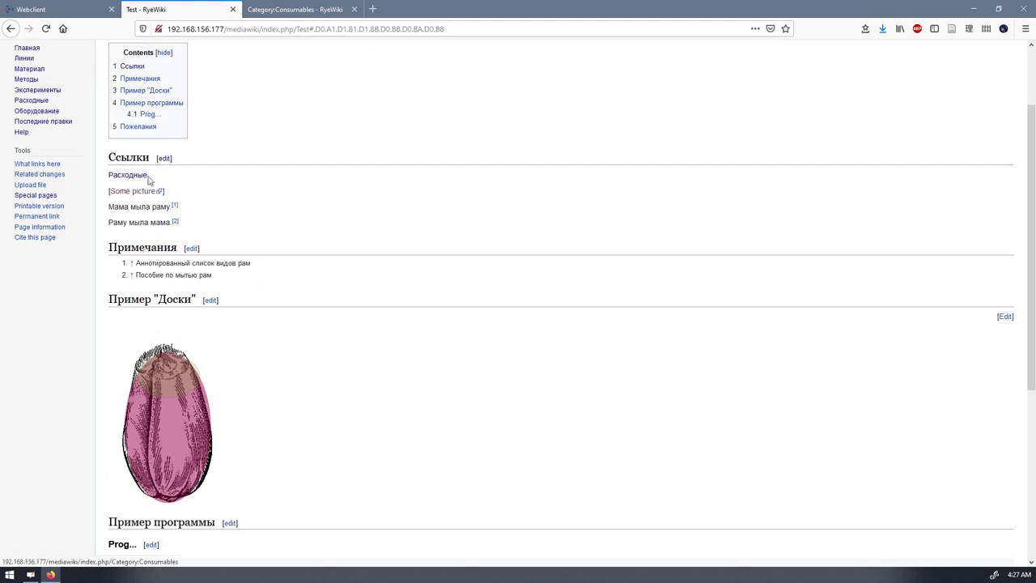
pyautogui.moveTo(149, 175); pyautogui.dragTo(109, 176)
pyautogui.click(184, 182)
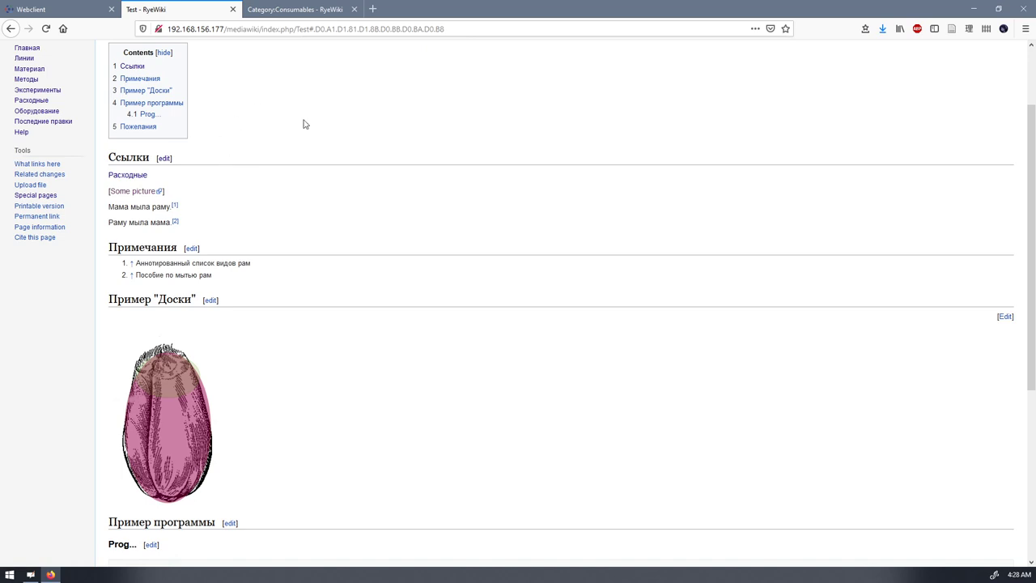
# Examine the address and label parts of the "Some picture" external link in the full page source, and save without edits
pyautogui.scroll(2, 289, 171)
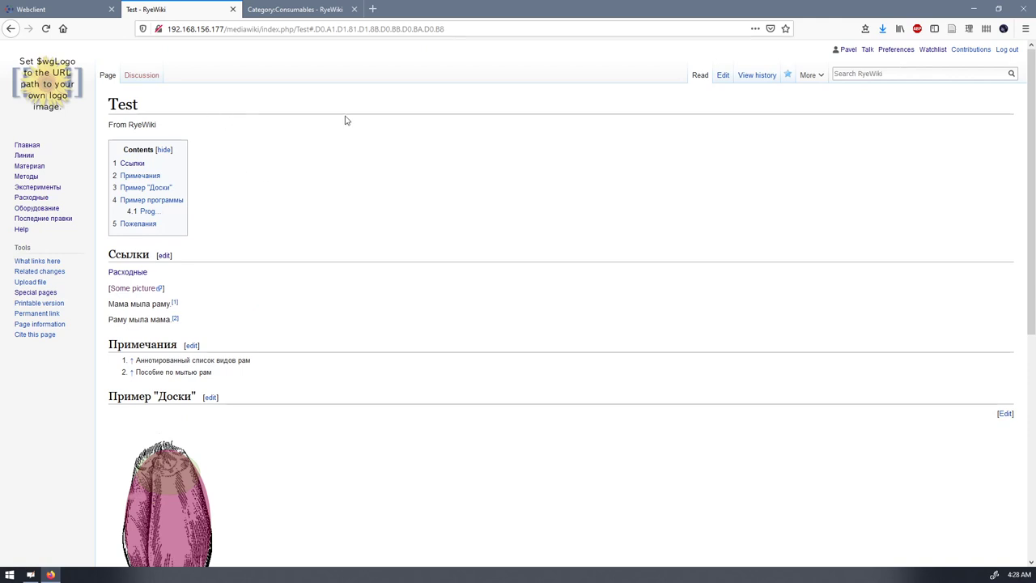
pyautogui.click(722, 79)
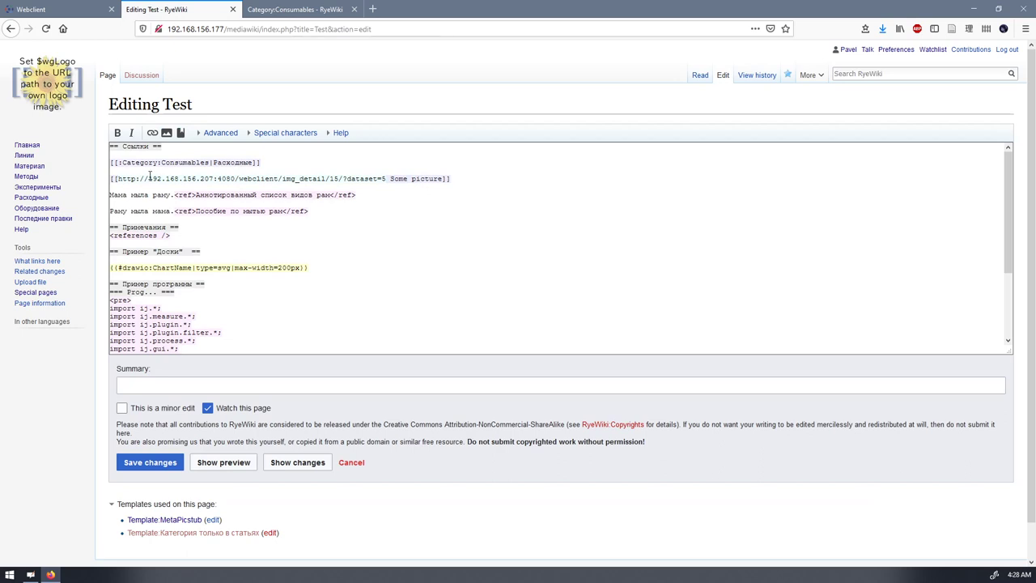
pyautogui.moveTo(451, 178); pyautogui.dragTo(107, 181)
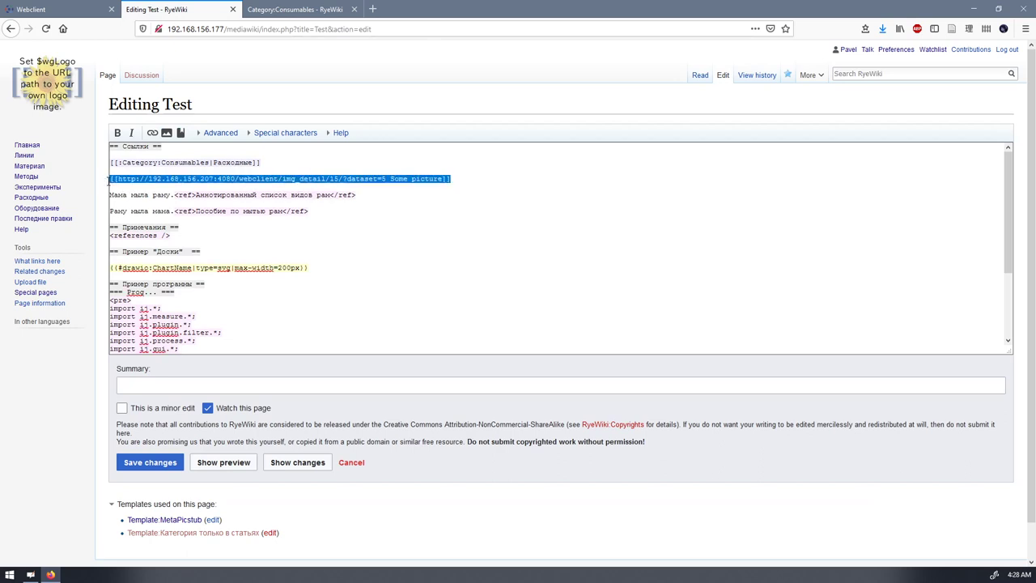
pyautogui.click(388, 214)
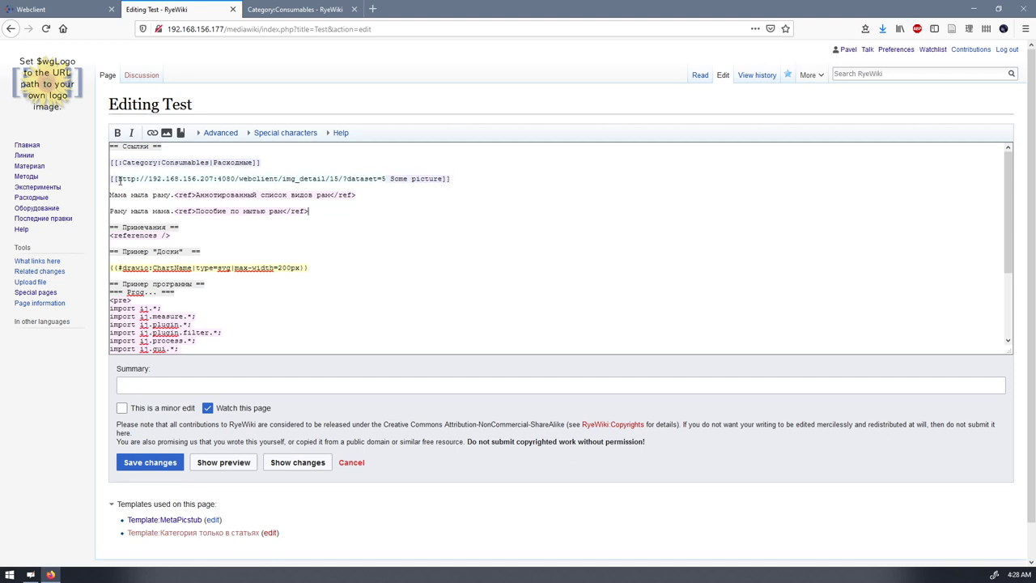
pyautogui.keyDown('shift'); pyautogui.click(380, 182); pyautogui.keyUp('shift')
pyautogui.click(391, 181)
pyautogui.hotkey('shift', 'Right')
pyautogui.hotkey('shift', 'Right')
pyautogui.hotkey('shift', 'Right')
pyautogui.hotkey('shift', 'Right')
pyautogui.hotkey('shift', 'Right')
pyautogui.hotkey('shift', 'Right')
pyautogui.hotkey('shift', 'Right')
pyautogui.hotkey('shift', 'Right')
pyautogui.hotkey('shift', 'Right')
pyautogui.hotkey('shift', 'Right')
pyautogui.hotkey('shift', 'Right')
pyautogui.hotkey('shift', 'Right')
pyautogui.hotkey('shift', 'Left')
pyautogui.click(386, 228)
pyautogui.click(168, 463)
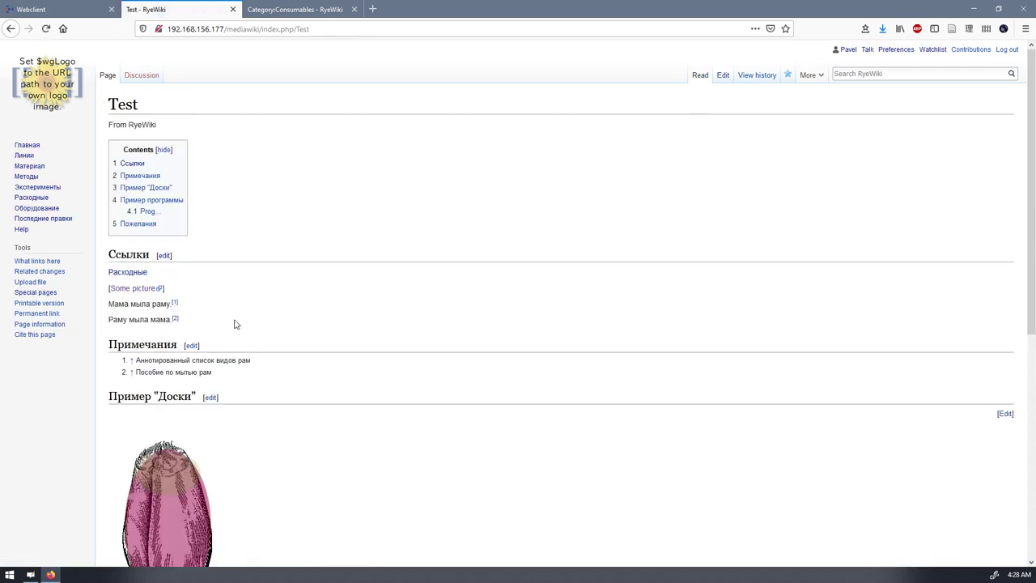
# Follow the "Some picture" link to the OMERO image viewer, and return to the Test page
pyautogui.scroll(-1, 242, 320)
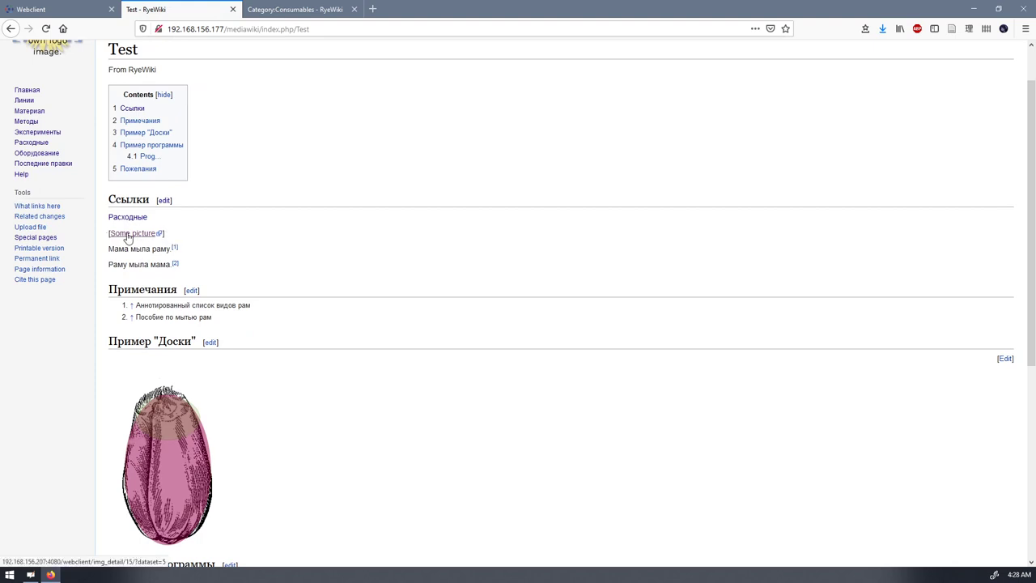
pyautogui.click(127, 236)
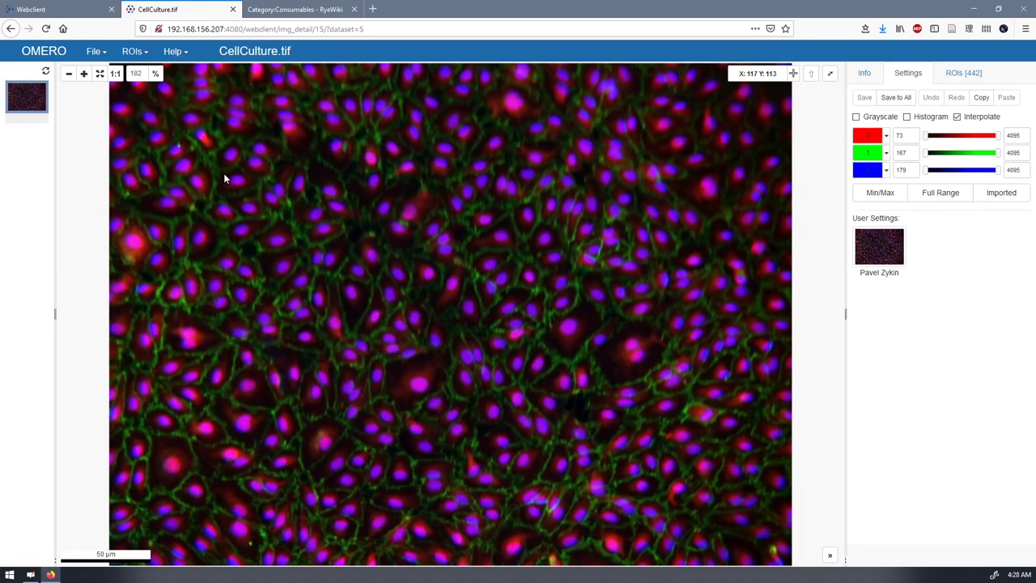
pyautogui.click(10, 29)
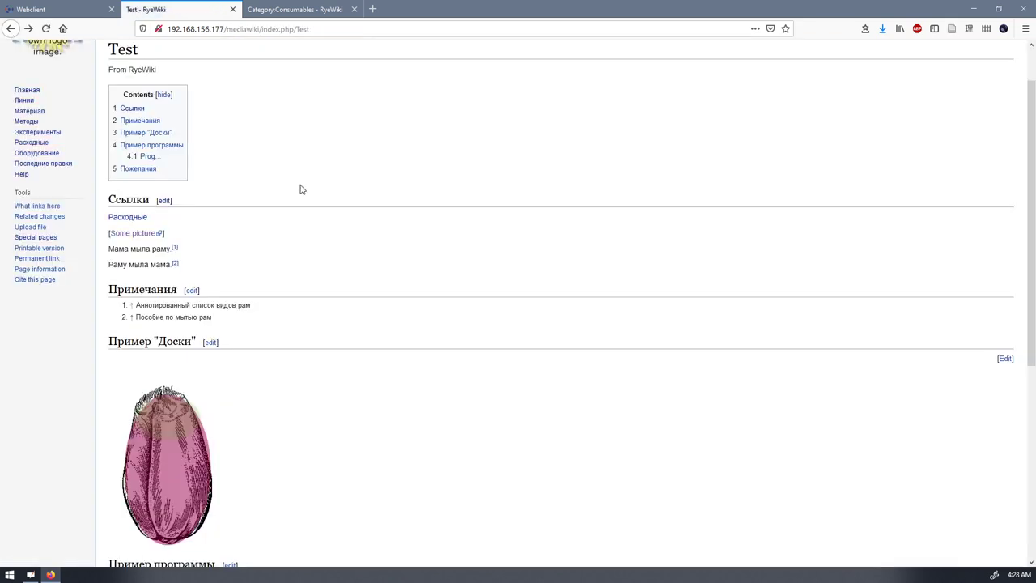
pyautogui.scroll(-1, 313, 262)
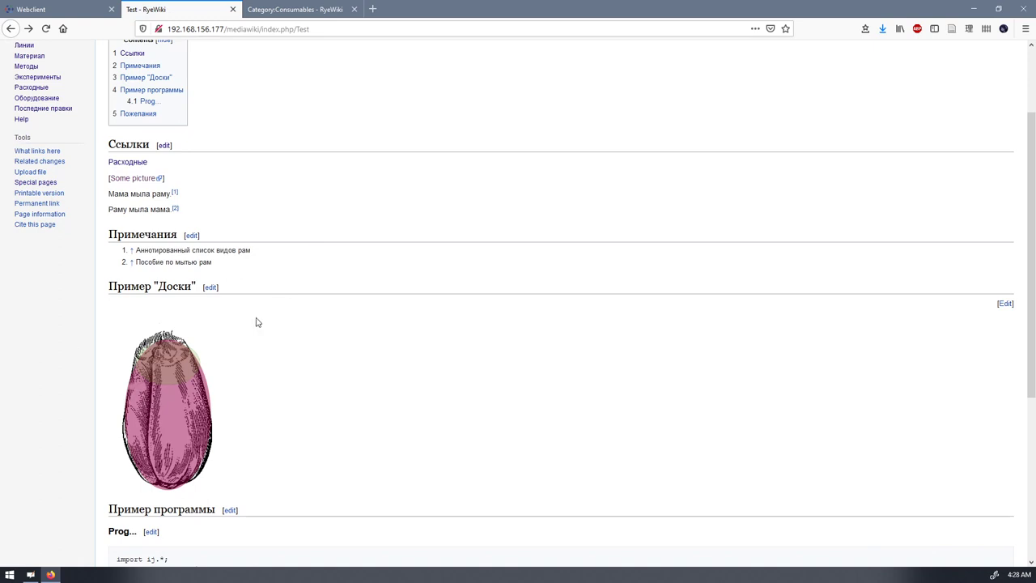
pyautogui.scroll(2, 256, 321)
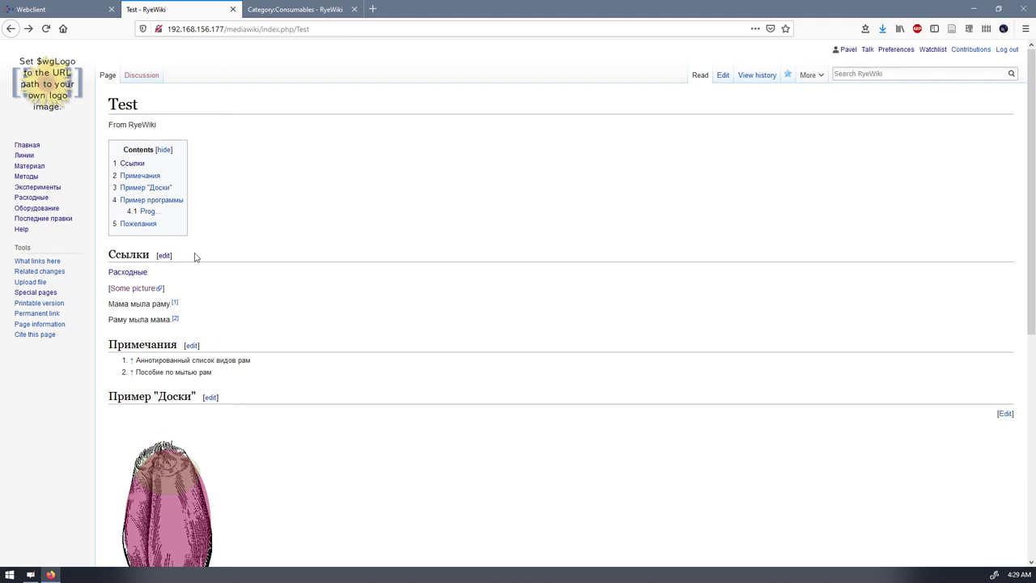
# Open the full Test source and add the level-one heading "= Заоловок1 =" above the Ссылки section
pyautogui.click(722, 75)
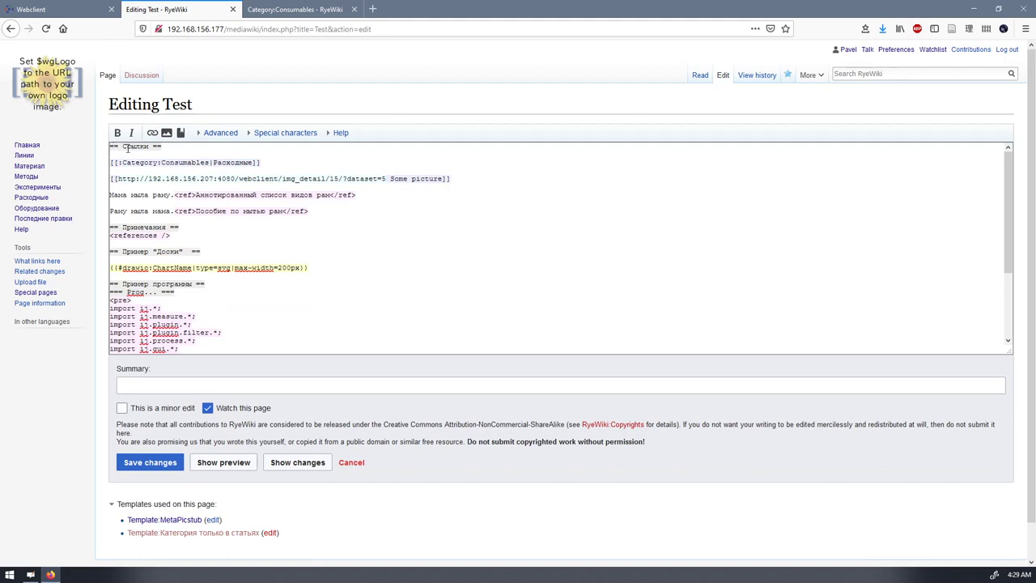
pyautogui.press('Return')
pyautogui.press('Return')
pyautogui.press('Return')
pyautogui.press('Return')
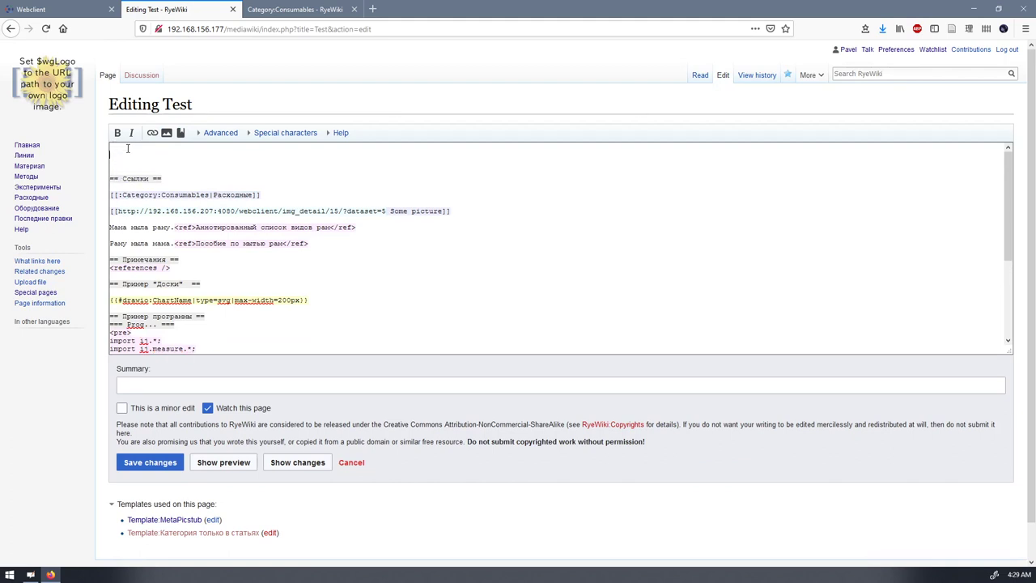
pyautogui.write('= =')
pyautogui.press('Left')
pyautogui.write('Sa')
pyautogui.write('головок')
pyautogui.write('1')
pyautogui.press('Return')
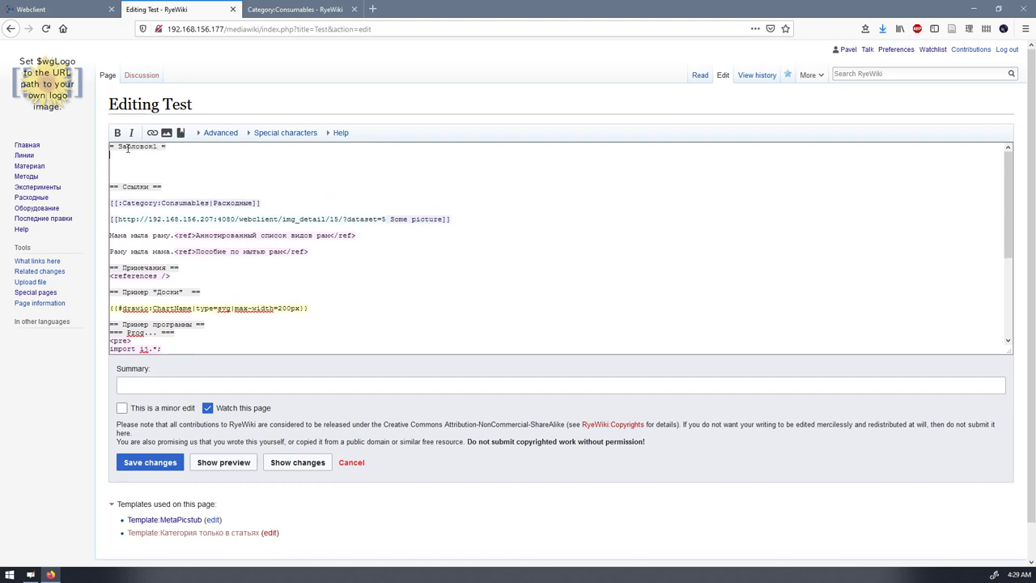
# Duplicate the "= Заоловок1 =" line four times directly beneath the original
pyautogui.tripleClick(127, 148)
pyautogui.hotkey('ctrl', 'c')
pyautogui.press('Down')
pyautogui.hotkey('ctrl', 'v')
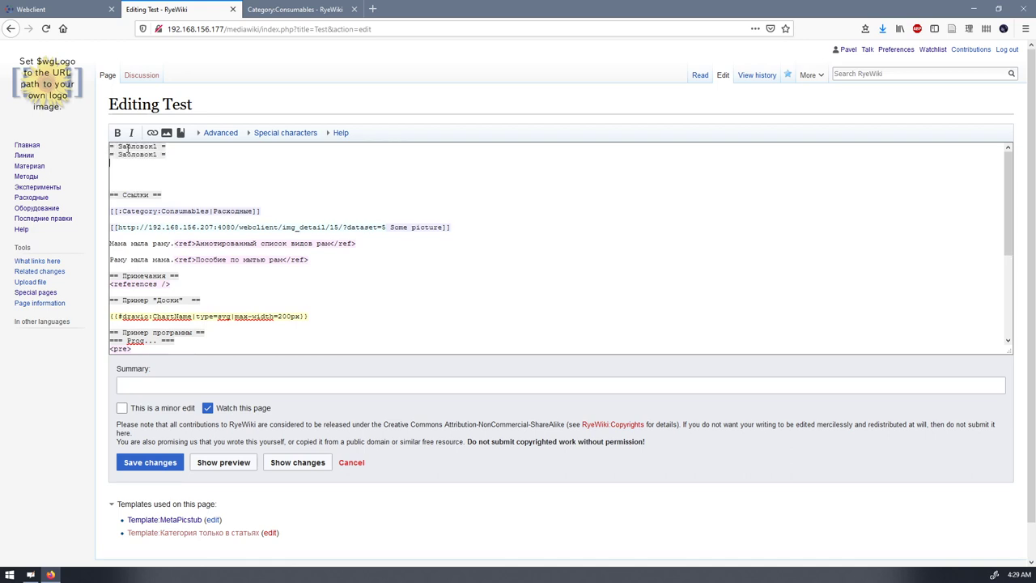
pyautogui.hotkey('ctrl', 'v')
pyautogui.hotkey('ctrl', 'v')
pyautogui.hotkey('ctrl', 'v')
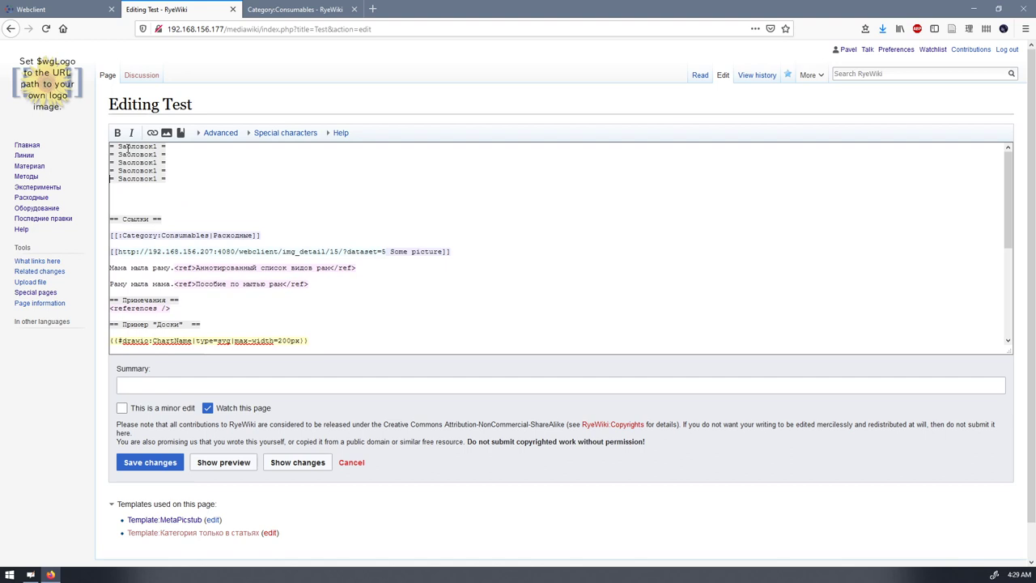
# Turn the second, third and fourth heading lines into level-two, level-three and level-four headings by adding equals signs on both sides
pyautogui.write('=')
pyautogui.press('End')
pyautogui.write('==')
pyautogui.press('Down')
pyautogui.write('====')
pyautogui.press('Down')
pyautogui.press('Home')
pyautogui.write('===')
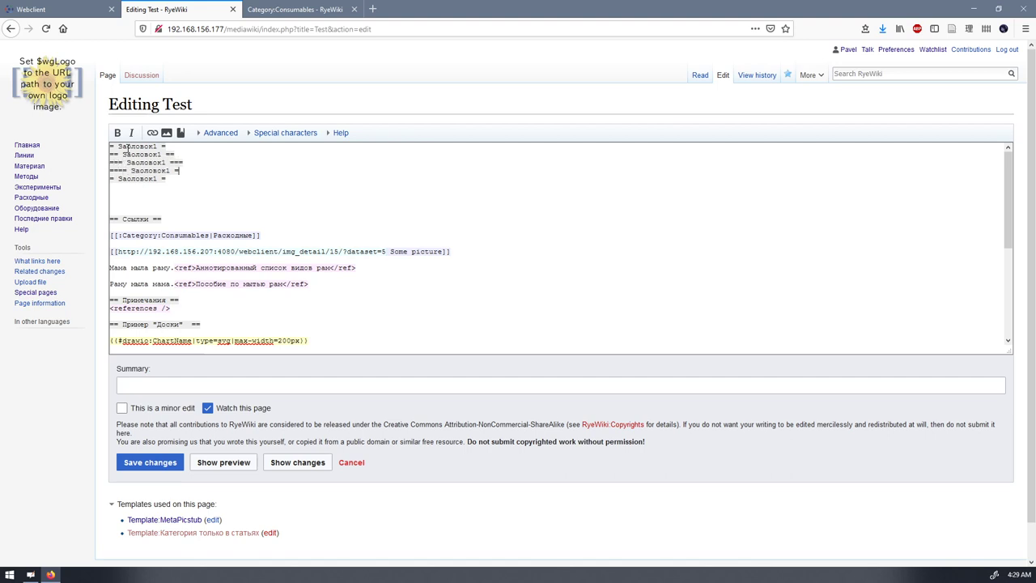
pyautogui.write('==')
# Renumber the heading copies as Заоловок1.1, Заоловок1.1.1, Заоловок1.1.1.1 and Заоловок2, save the page and review the rendered headings
pyautogui.write('к')
pyautogui.write('ью')
pyautogui.press('BackSpace')
pyautogui.press('BackSpace')
pyautogui.write('.1.1')
pyautogui.write('.1.1.1')
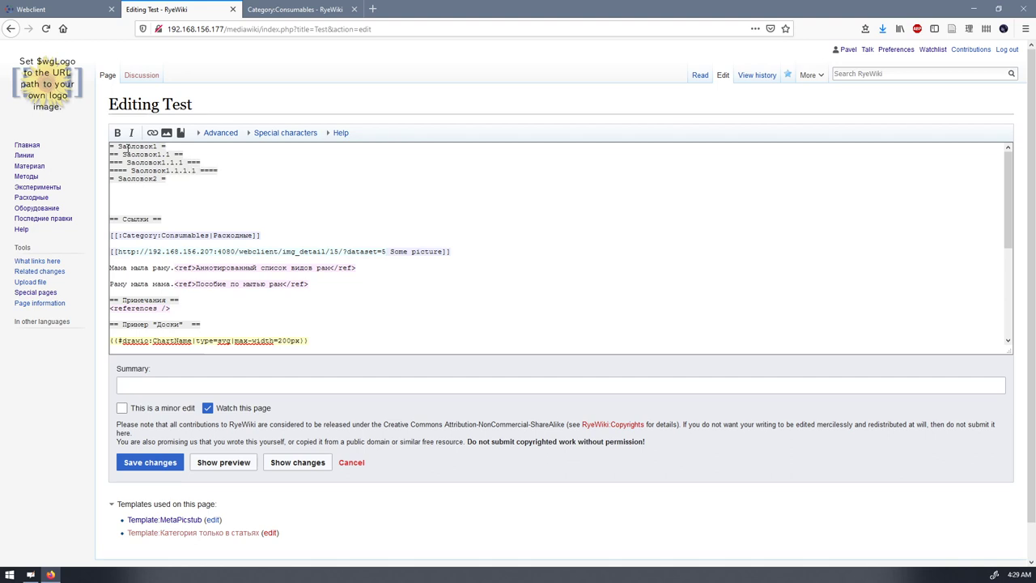
pyautogui.click(150, 462)
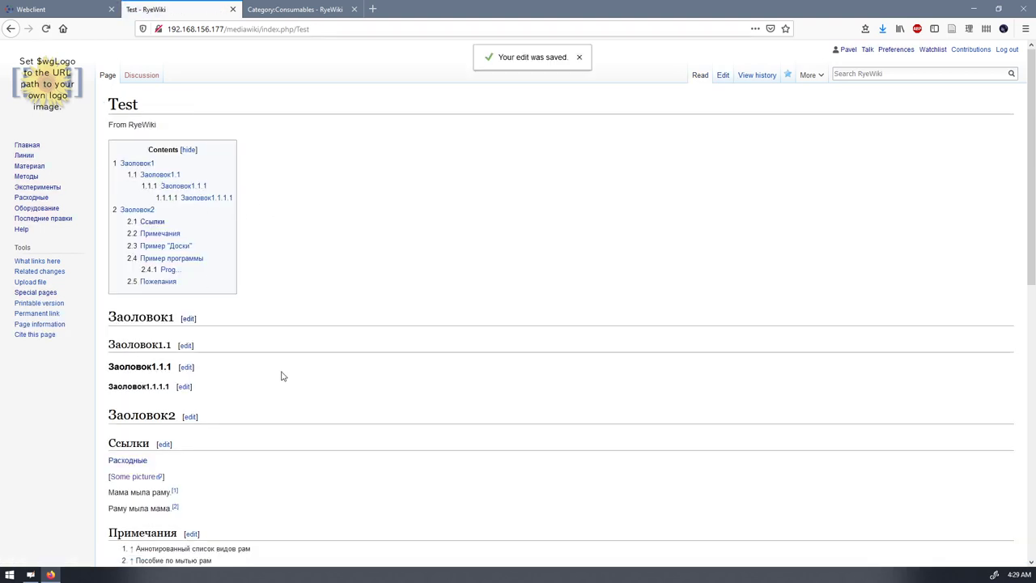
pyautogui.scroll(-3, 199, 364)
pyautogui.moveTo(108, 206); pyautogui.dragTo(186, 277)
pyautogui.click(235, 260)
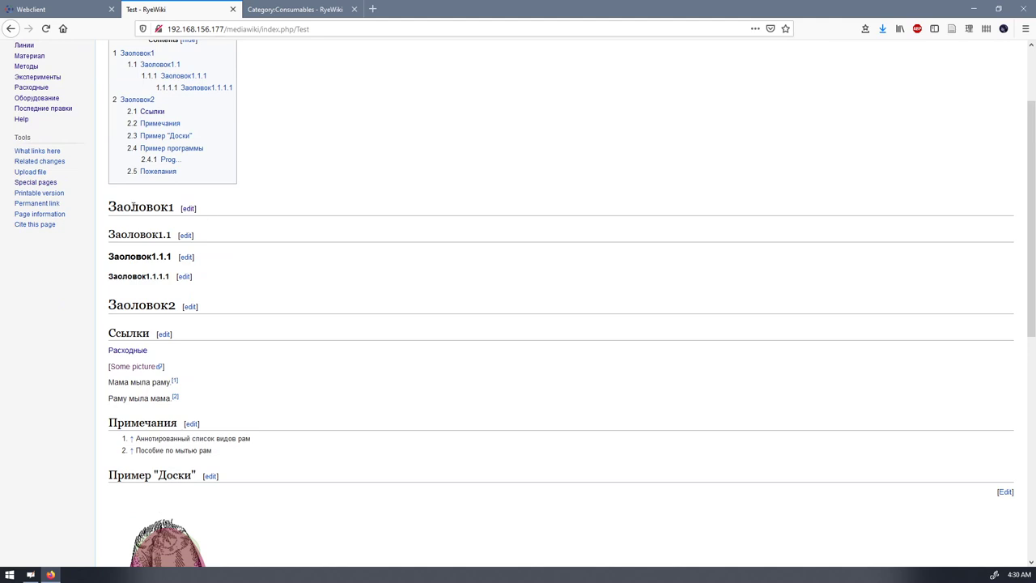
# Open the Заоловок1 section of the Test page for editing and add blank lines beneath its heading
pyautogui.moveTo(131, 207); pyautogui.dragTo(123, 207)
pyautogui.click(126, 207)
pyautogui.click(189, 209)
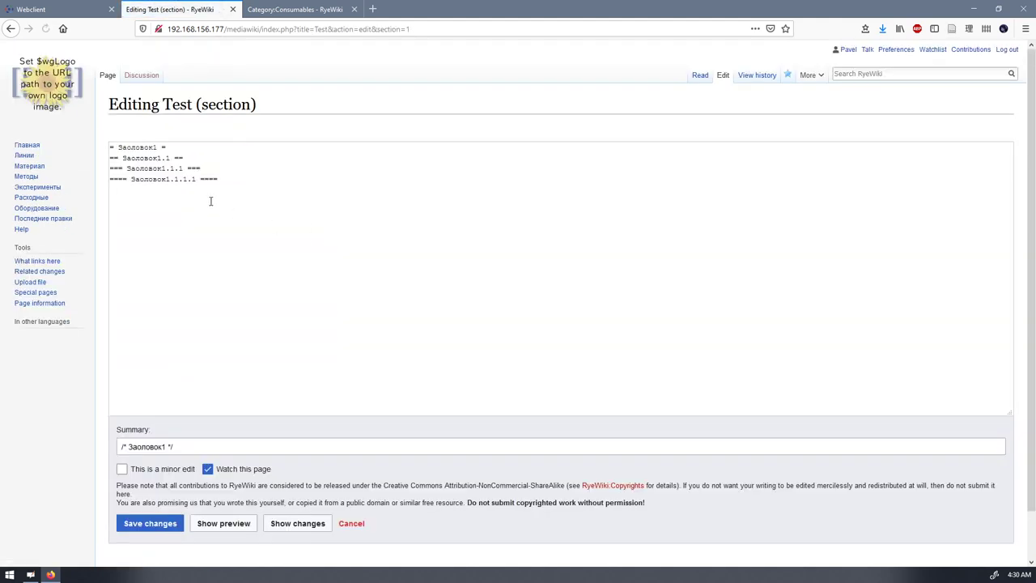
pyautogui.click(195, 148)
pyautogui.press('Return')
pyautogui.press('Return')
pyautogui.press('Return')
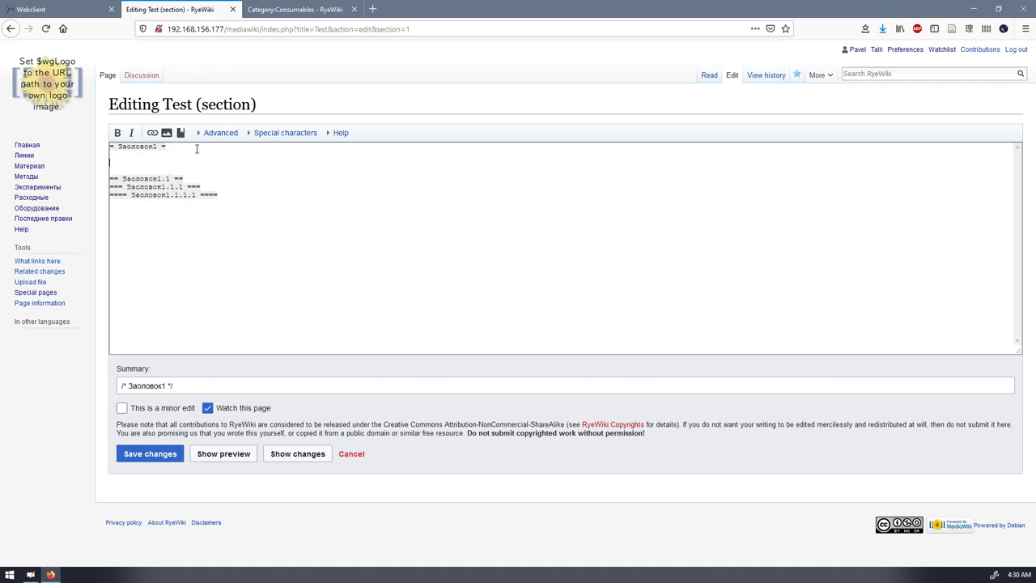
pyautogui.write('Имя')
pyautogui.press('BackSpace')
pyautogui.press('BackSpace')
pyautogui.press('BackSpace')
pyautogui.press('BackSpace')
pyautogui.write(': b')
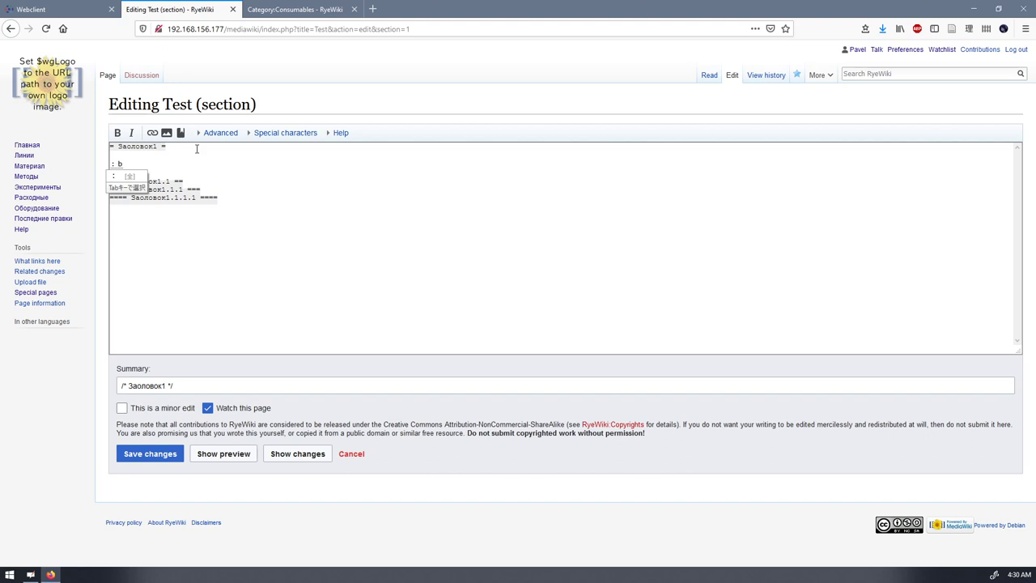
pyautogui.write('hys')
pyautogui.press('BackSpace')
pyautogui.press('BackSpace')
pyautogui.press('BackSpace')
pyautogui.press('BackSpace')
pyautogui.press('BackSpace')
pyautogui.press('BackSpace')
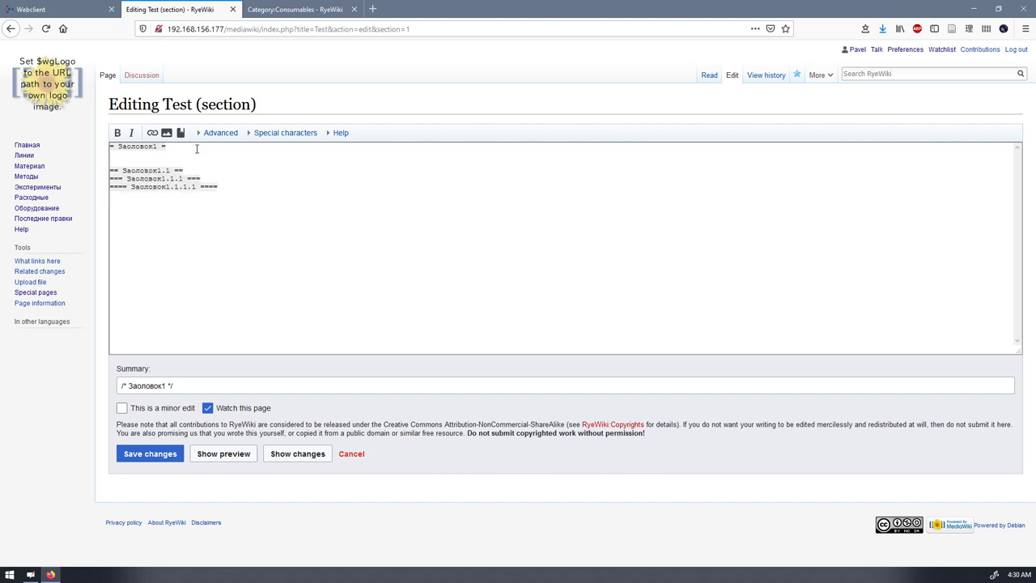
pyautogui.write(':')
pyautogui.press('BackSpace')
# Enter the line "Жирный Наклонный" beneath the Заоловок1 heading and make the word Жирный bold
pyautogui.write('Жирный Наклонный')
pyautogui.moveTo(109, 154); pyautogui.dragTo(136, 154)
pyautogui.click(119, 134)
pyautogui.click(169, 154)
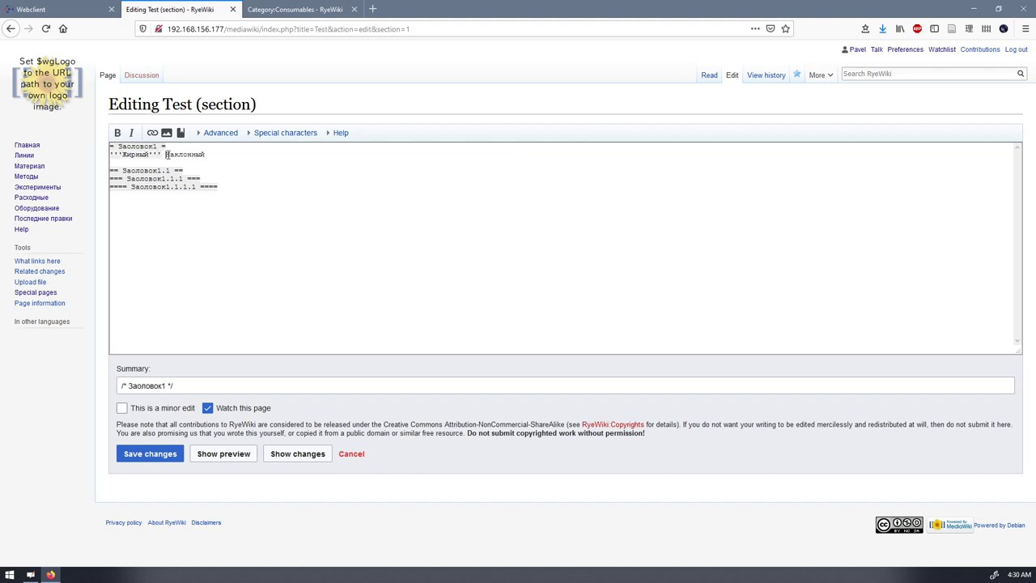
# Make the word Наклонный italic, save the section and review the rendered bold and italic text
pyautogui.moveTo(167, 154); pyautogui.dragTo(208, 155)
pyautogui.click(133, 133)
pyautogui.press('Return')
pyautogui.click(137, 458)
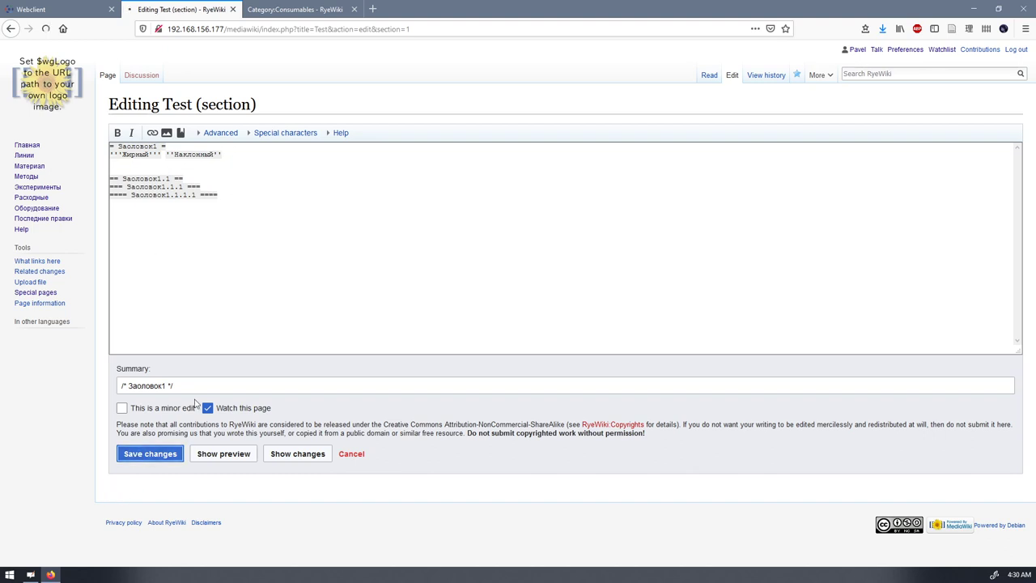
pyautogui.scroll(2, 243, 242)
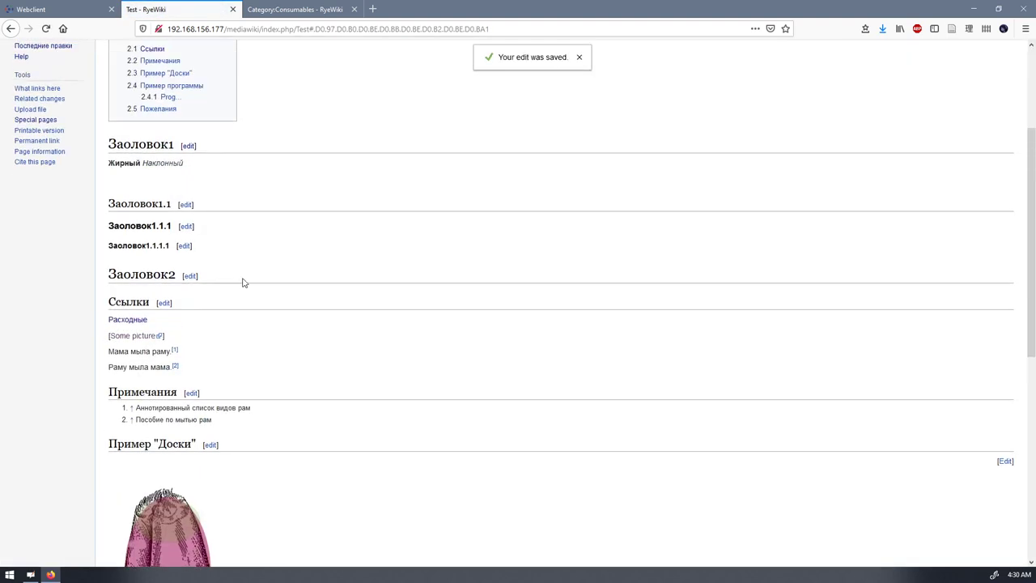
pyautogui.scroll(1, 243, 283)
pyautogui.moveTo(127, 233); pyautogui.dragTo(183, 233)
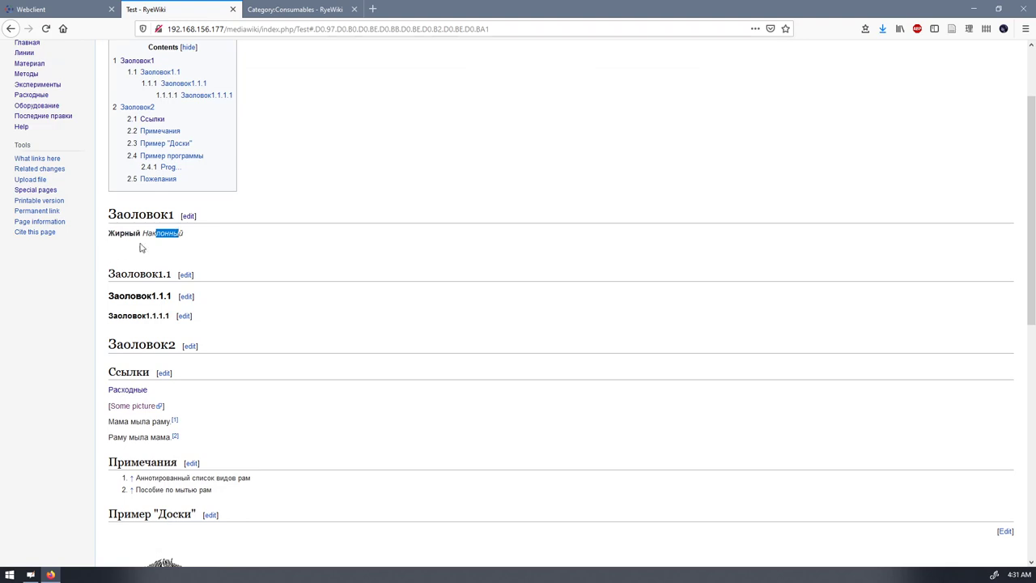
# Reopen the Заоловок1 section and insert the file link [[File:example.png|caption]] beneath the formatted line
pyautogui.click(189, 216)
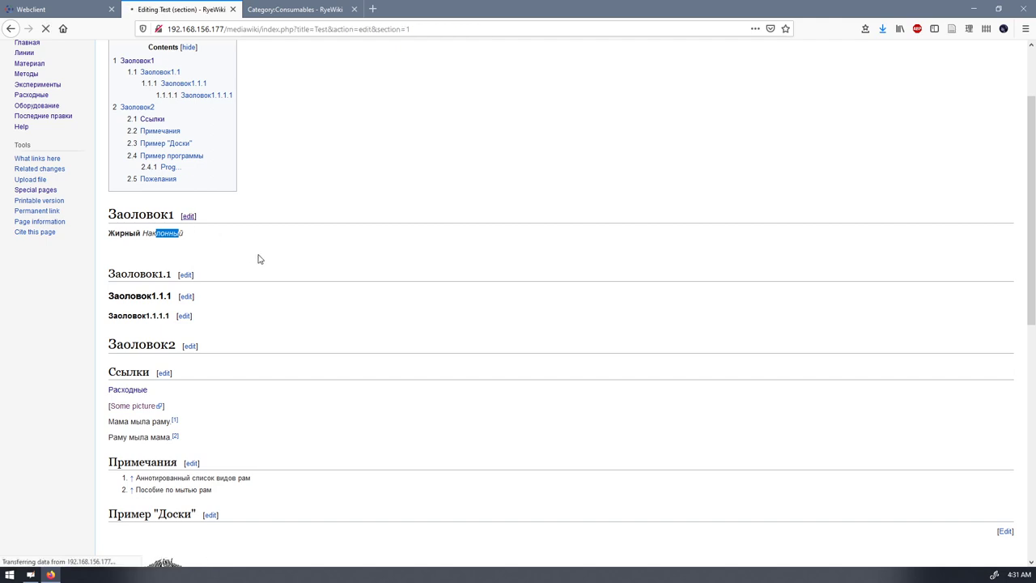
pyautogui.click(224, 167)
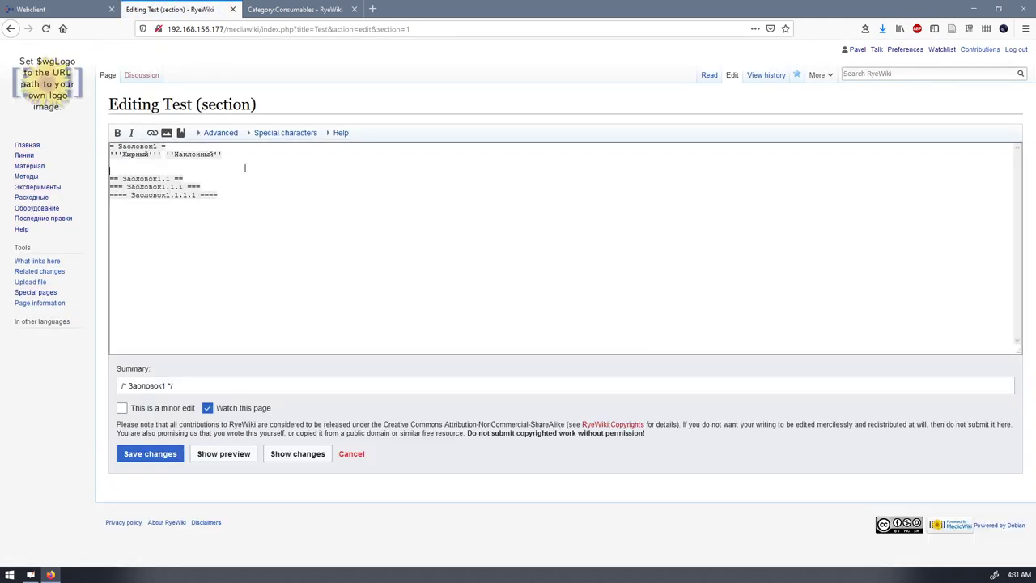
pyautogui.press('Return')
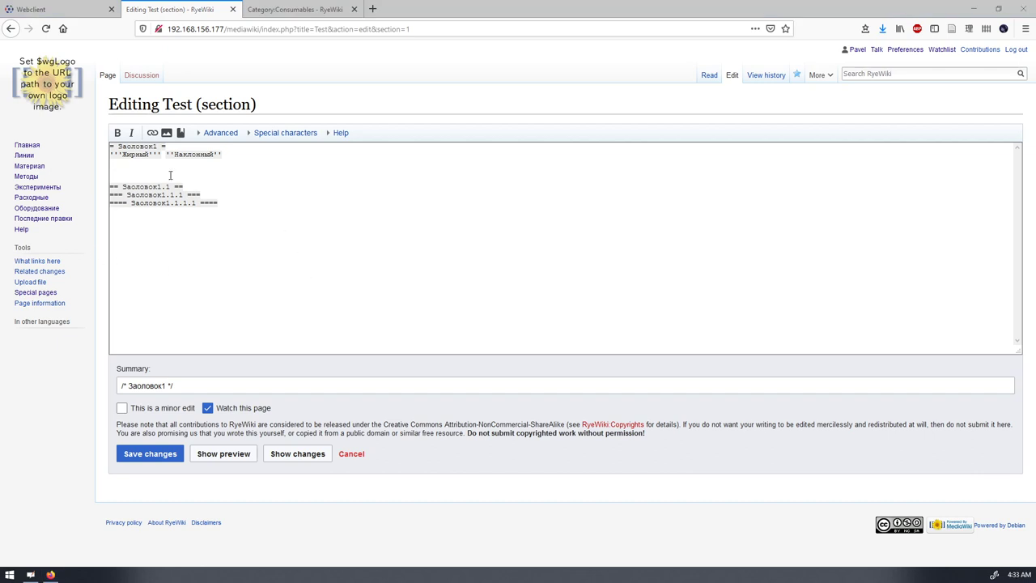
pyautogui.click(167, 175)
pyautogui.write('[[File:example.jpg|caption]]')
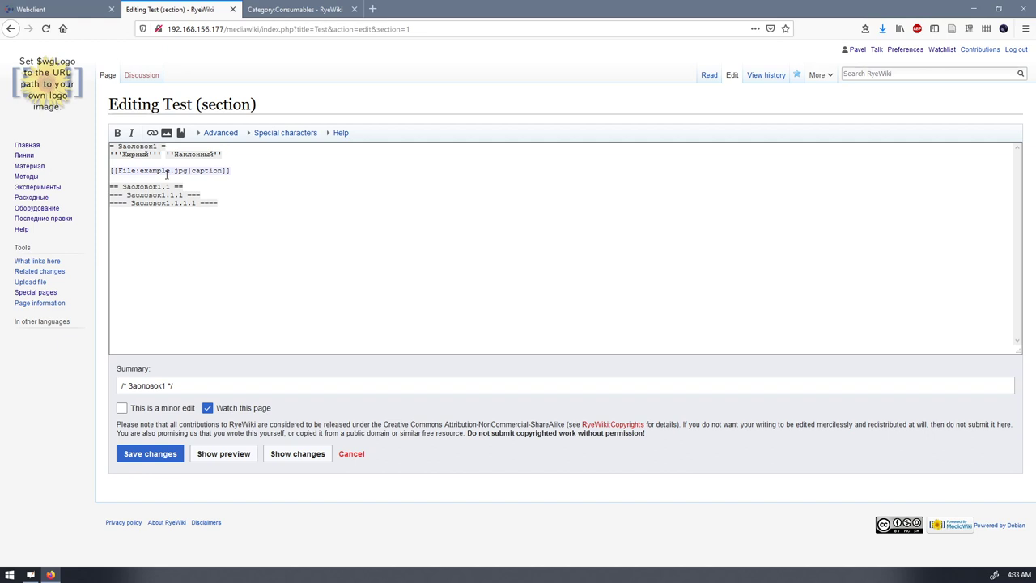
pyautogui.press('BackSpace')
pyautogui.press('BackSpace')
pyautogui.press('BackSpace')
pyautogui.write('png')
# Examine the file name and caption parts of the file link, save the section and review the rendered page
pyautogui.moveTo(116, 170); pyautogui.dragTo(190, 171)
pyautogui.click(140, 171)
pyautogui.click(193, 172)
pyautogui.doubleClick(195, 172)
pyautogui.click(241, 173)
pyautogui.click(134, 448)
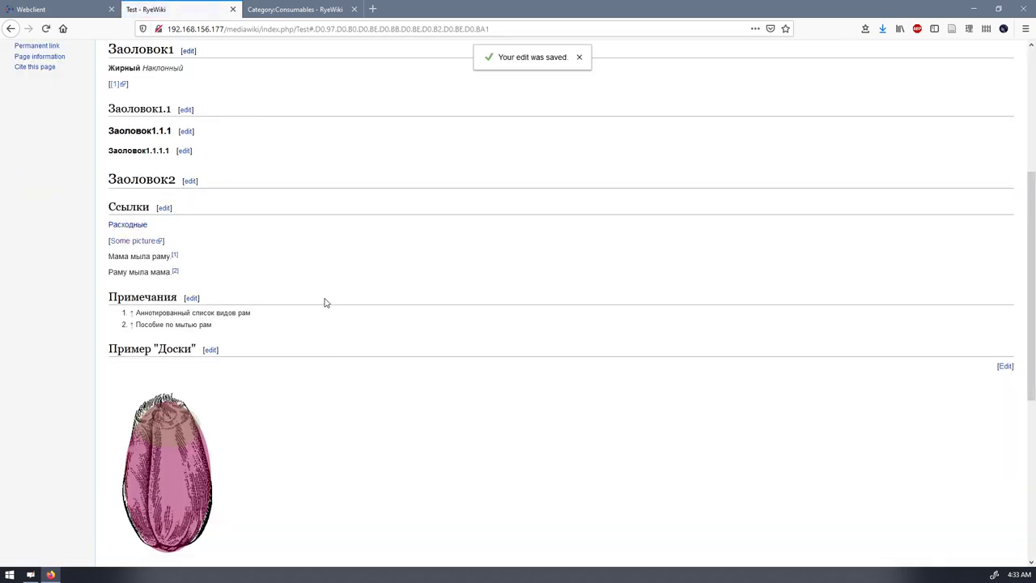
pyautogui.scroll(4, 324, 298)
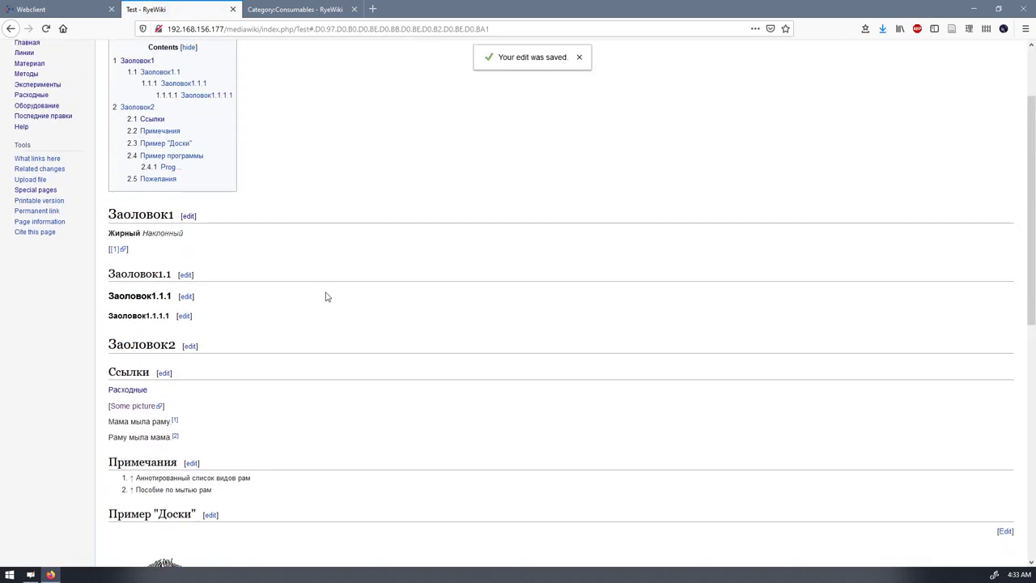
pyautogui.scroll(-1, 327, 297)
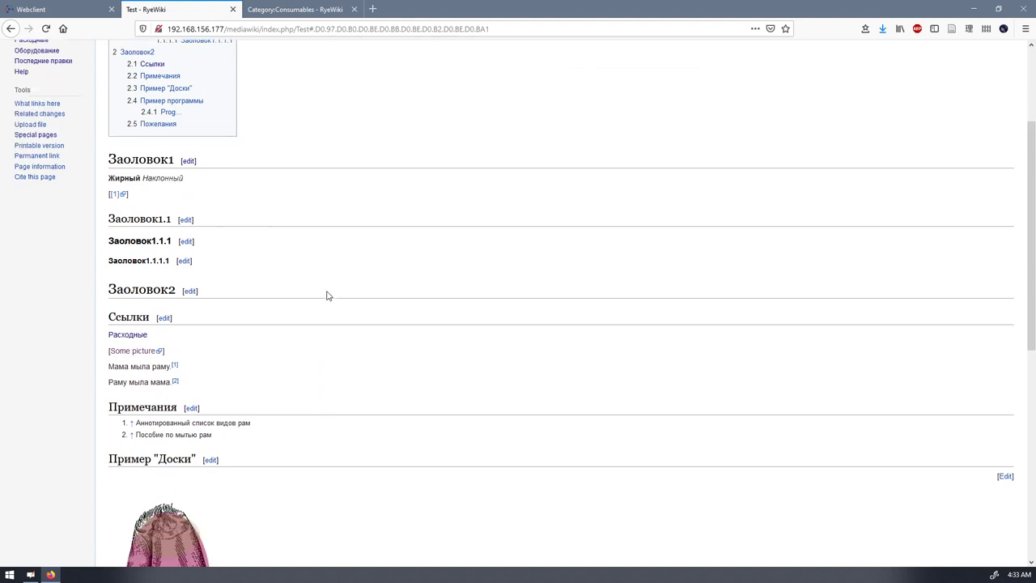
pyautogui.scroll(3, 329, 291)
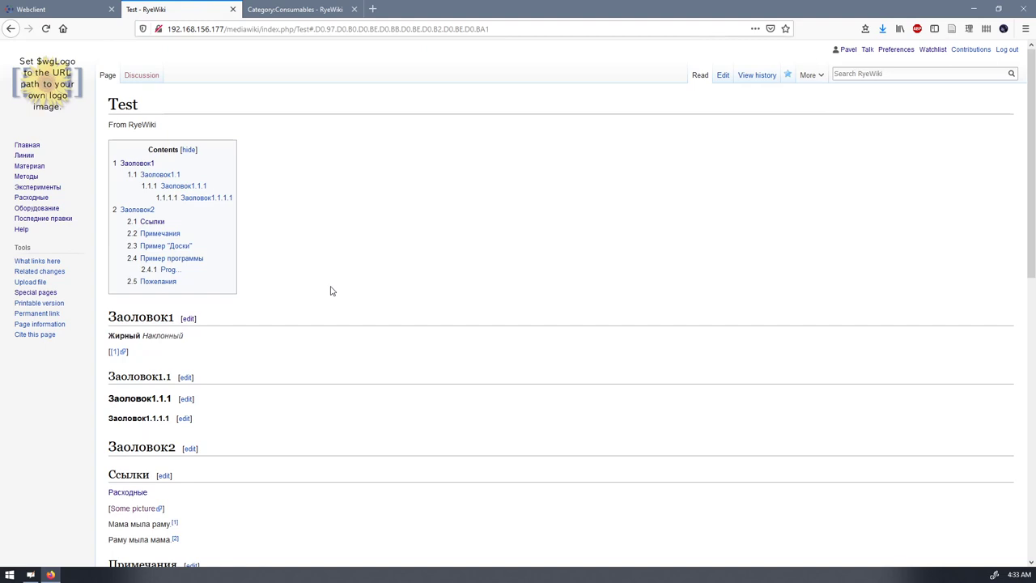
# Open the full Test source and copy the example.png file link, removing it from the Заоловок1 section
pyautogui.click(721, 75)
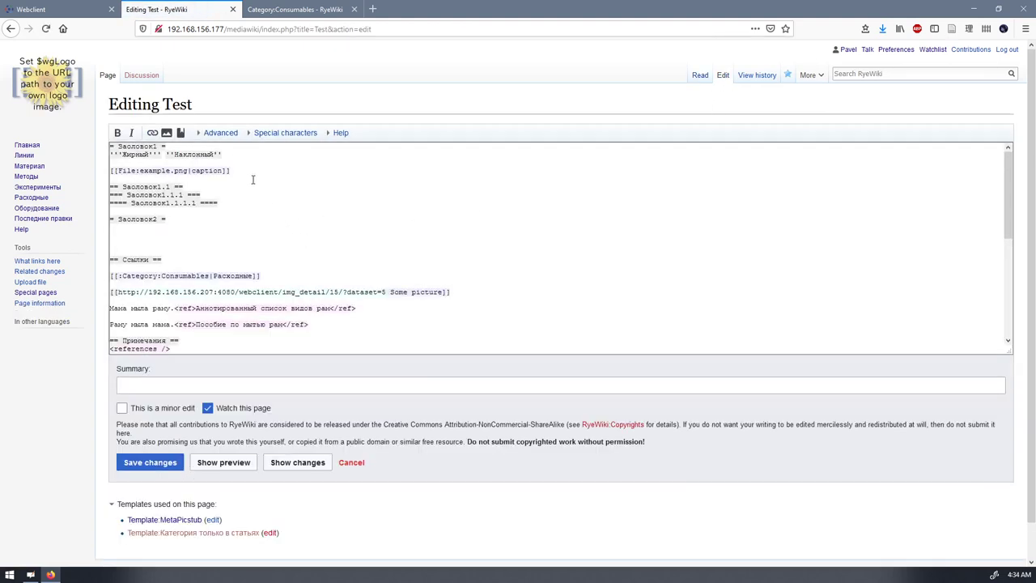
pyautogui.moveTo(111, 171); pyautogui.dragTo(246, 173)
pyautogui.hotkey('ctrl', 'c')
pyautogui.press('Delete')
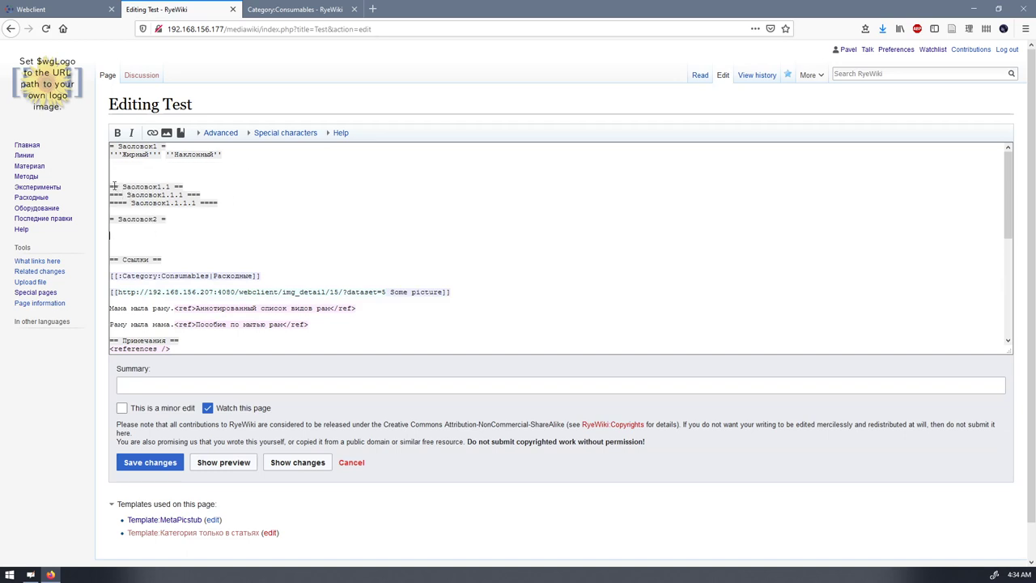
# Delete the headings from Заоловок1.1 through Заоловок2 together with the blank lines above Ссылки
pyautogui.moveTo(114, 186); pyautogui.dragTo(226, 217)
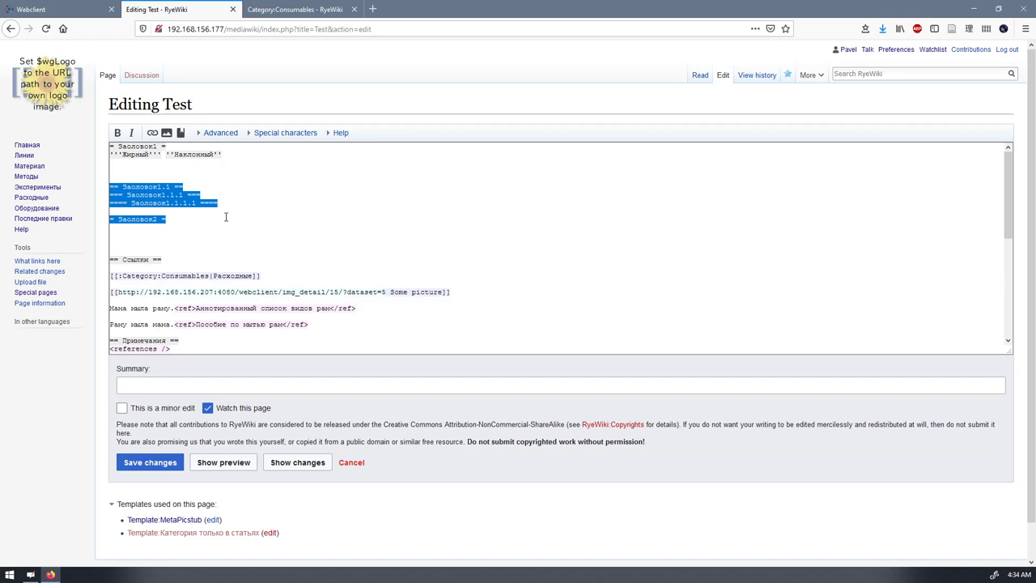
pyautogui.press('Delete')
pyautogui.press('Delete')
pyautogui.press('Delete')
pyautogui.press('Delete')
pyautogui.press('Delete')
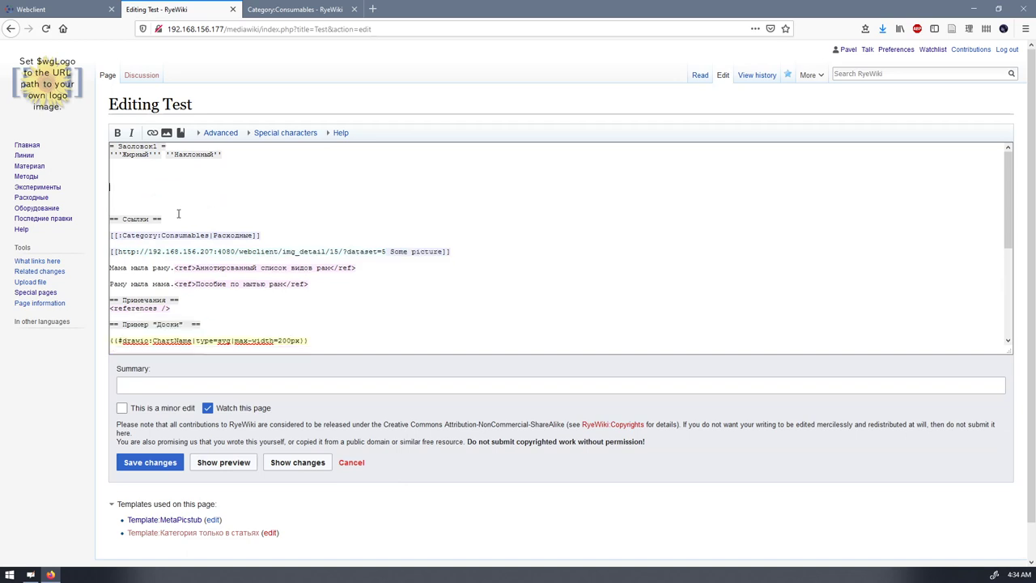
pyautogui.press('Delete')
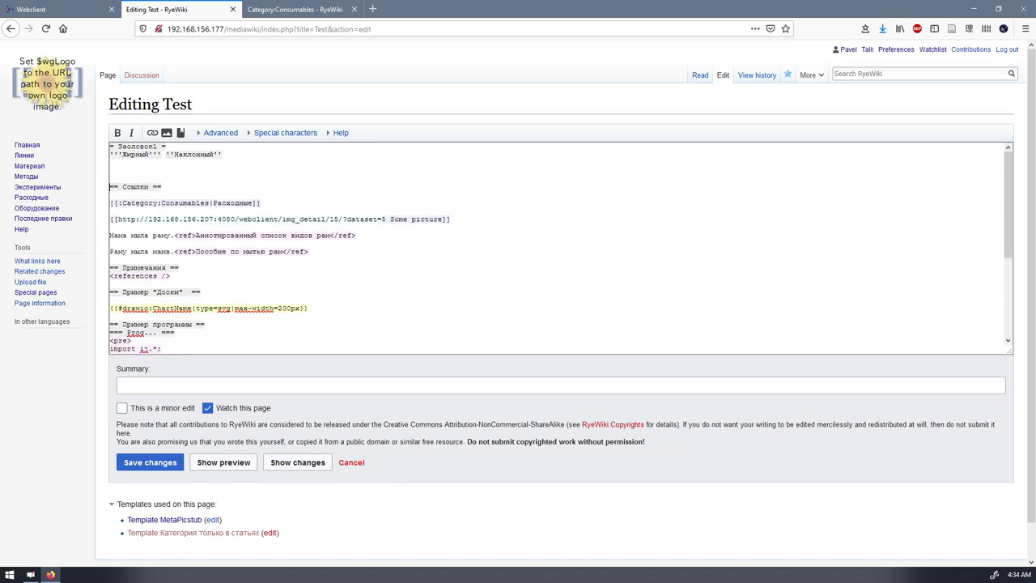
# Paste the file link under the Ссылки heading, delete the Заоловок1 heading with its formatted line, and save the page
pyautogui.hotkey('ctrl', 'v')
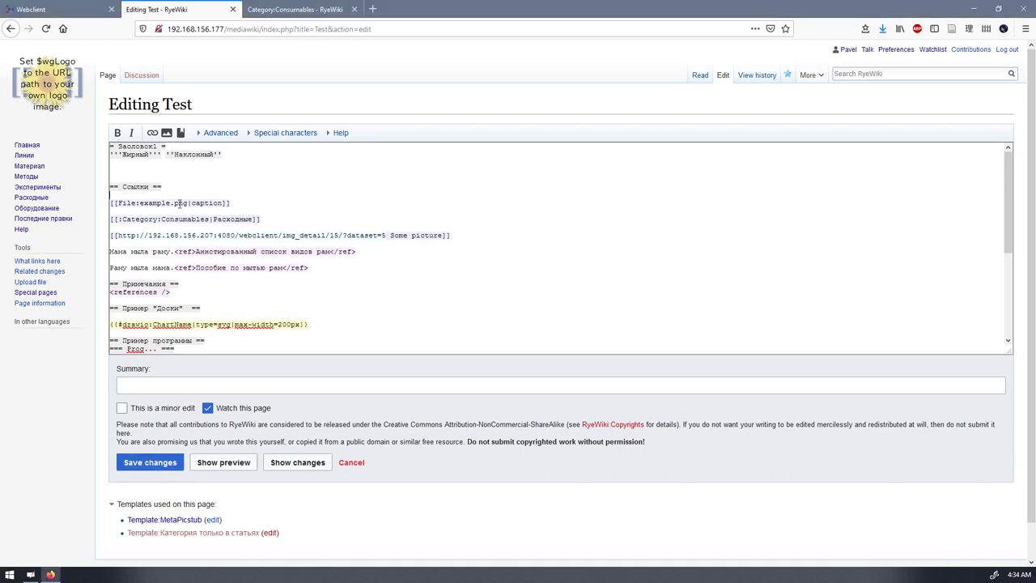
pyautogui.moveTo(166, 184); pyautogui.dragTo(99, 157)
pyautogui.press('BackSpace')
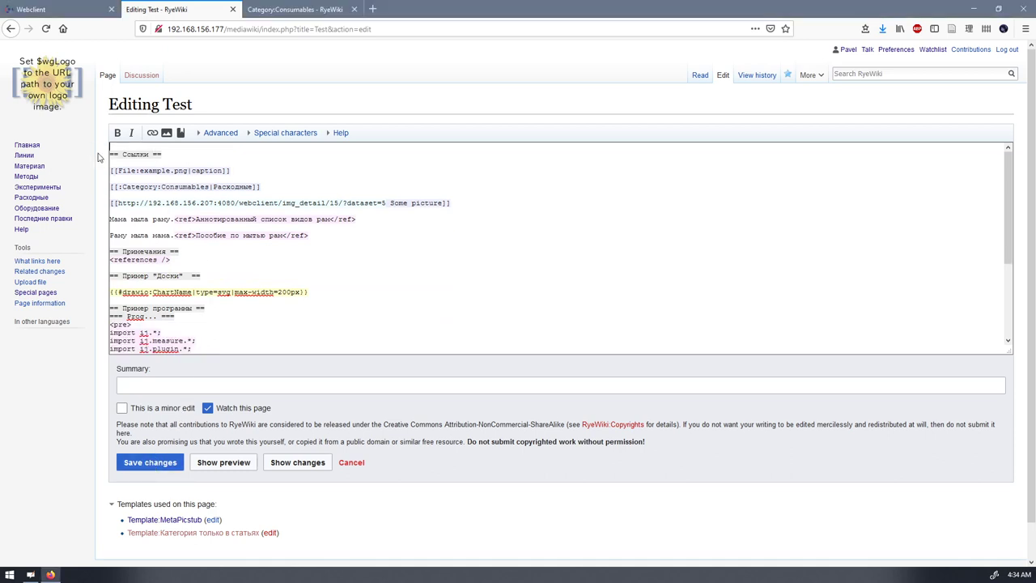
pyautogui.click(153, 461)
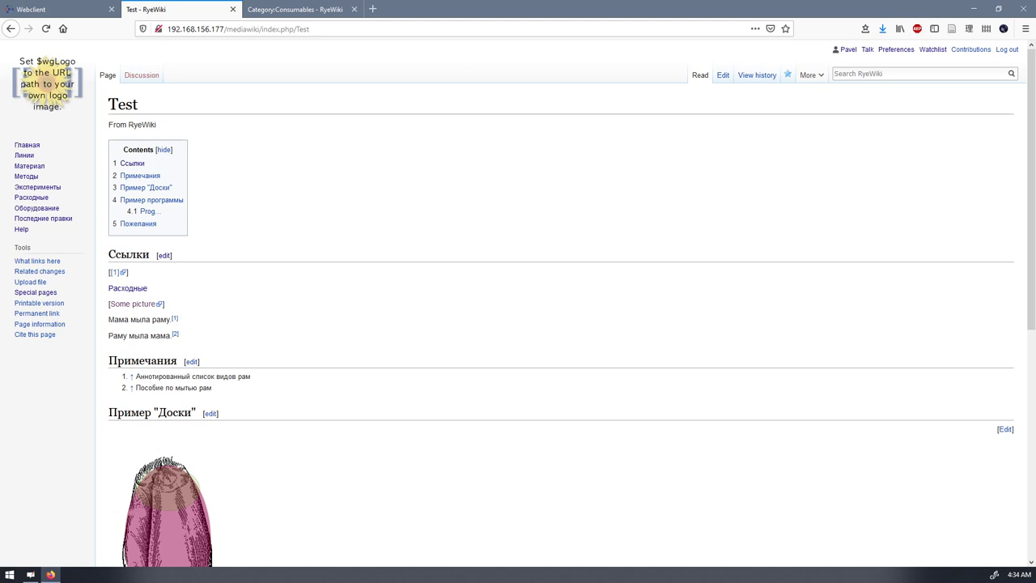
# Edit the Test page again, change the link prefix File to Image for example.png, and save the page
pyautogui.hotkey('alt', 'shift', 'e')
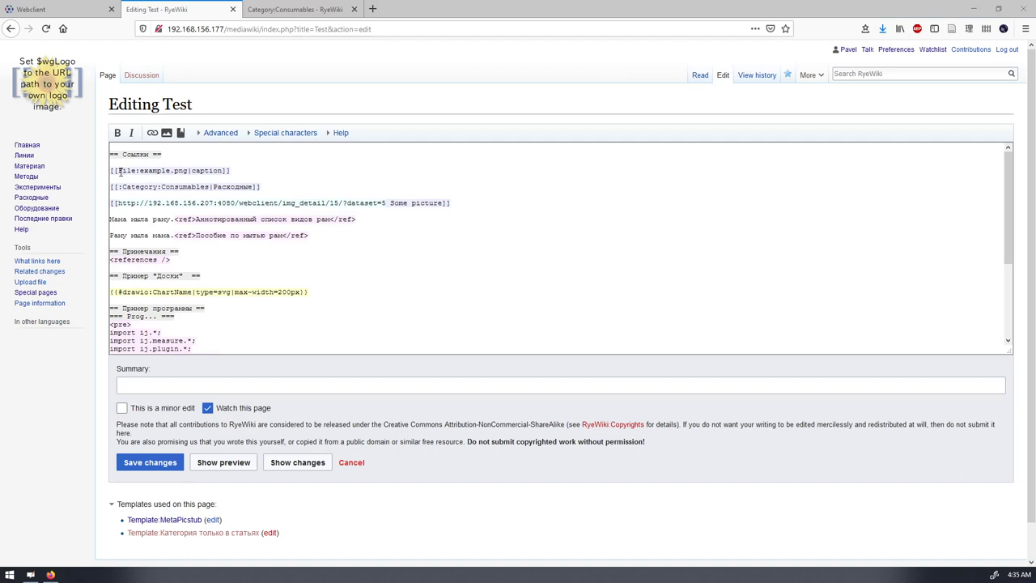
pyautogui.moveTo(118, 171); pyautogui.dragTo(134, 172)
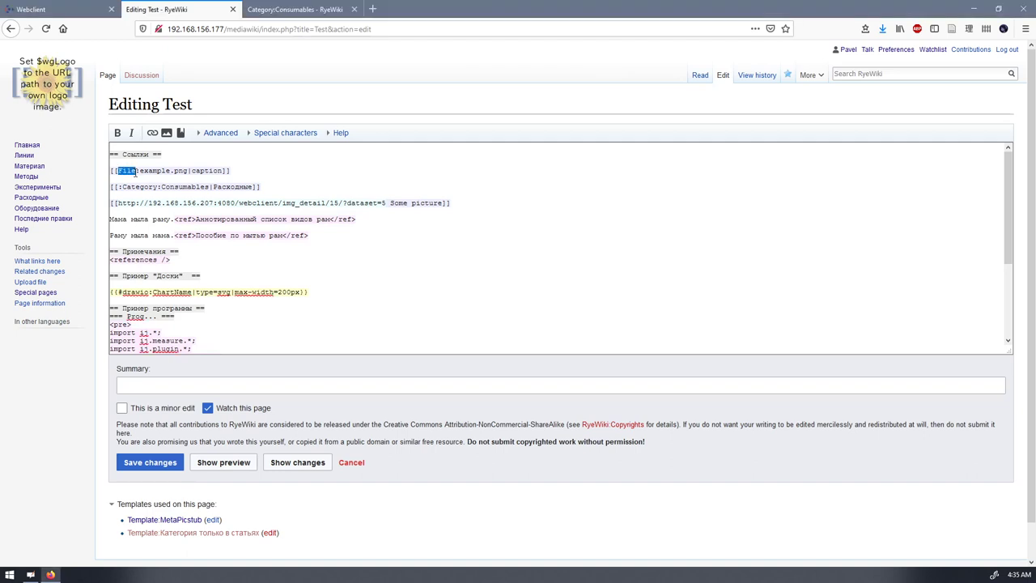
pyautogui.write('Image:')
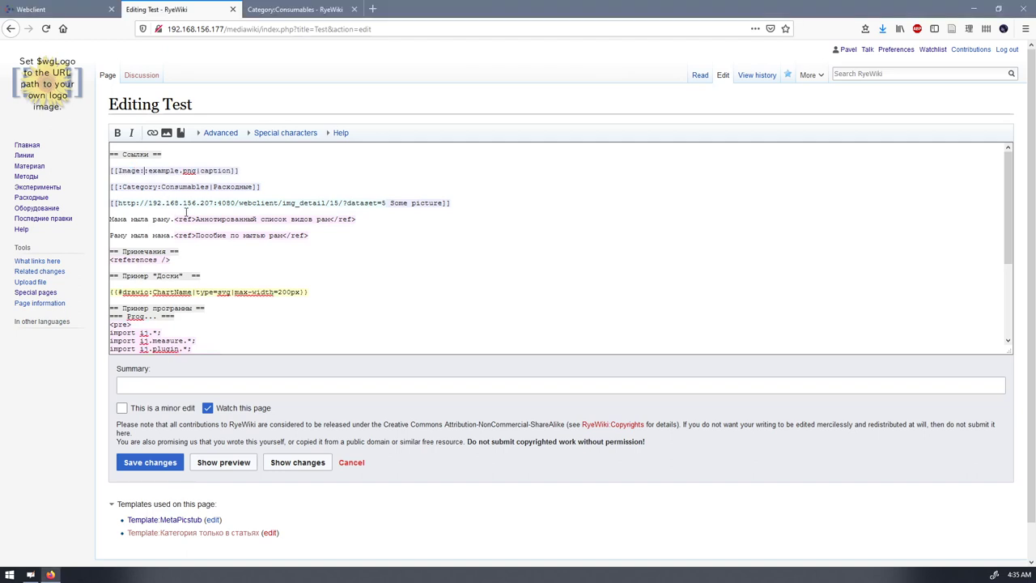
pyautogui.press('BackSpace')
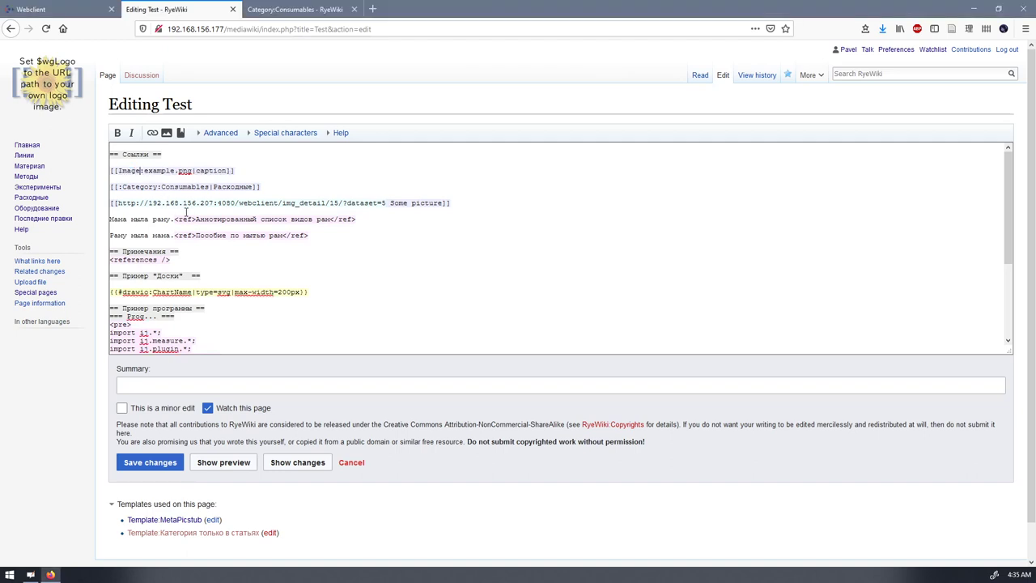
pyautogui.click(149, 465)
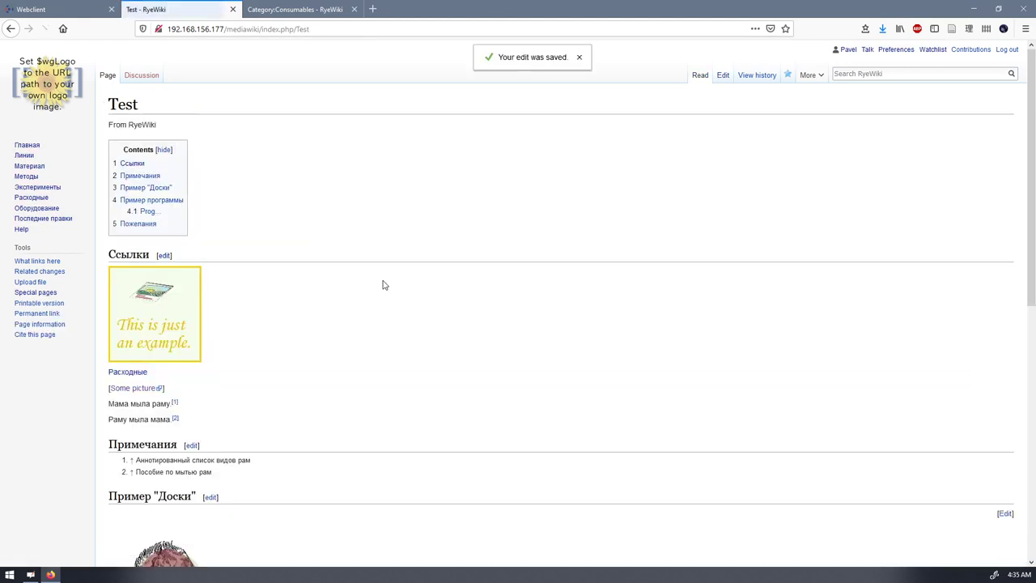
# View the embedded example image in the media viewer, close the viewer and reload the page
pyautogui.scroll(-3, 320, 352)
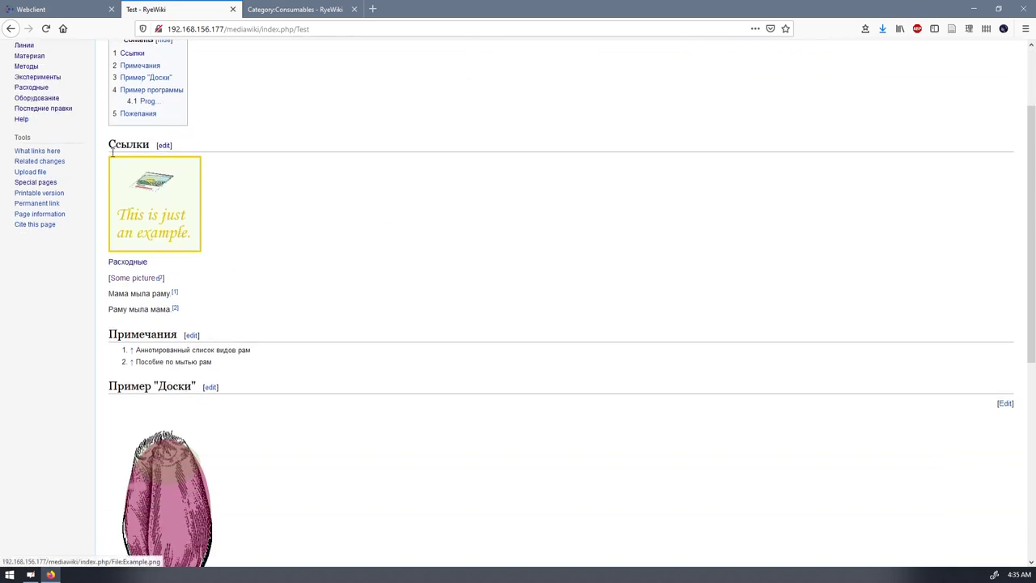
pyautogui.click(155, 211)
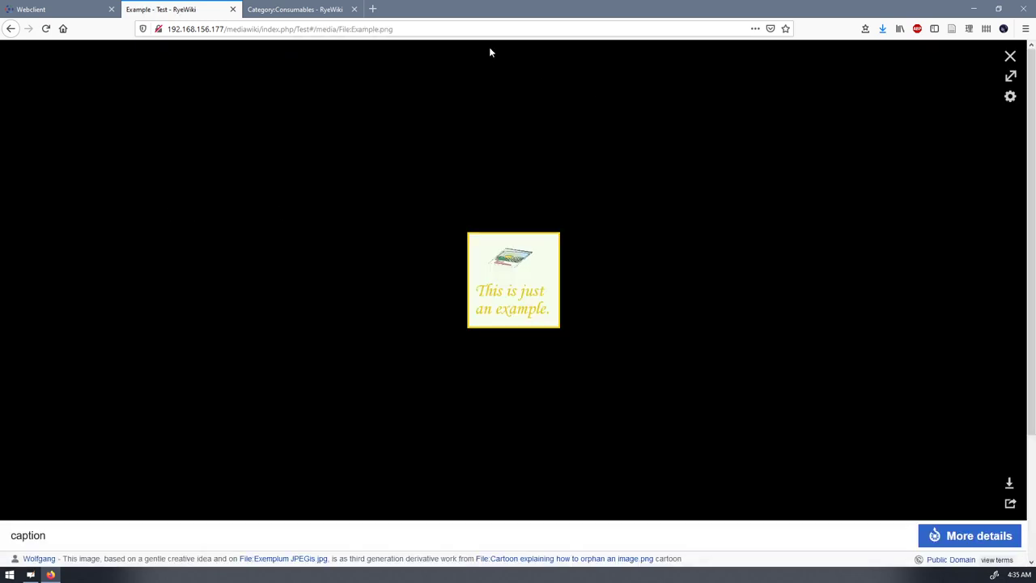
pyautogui.click(1009, 57)
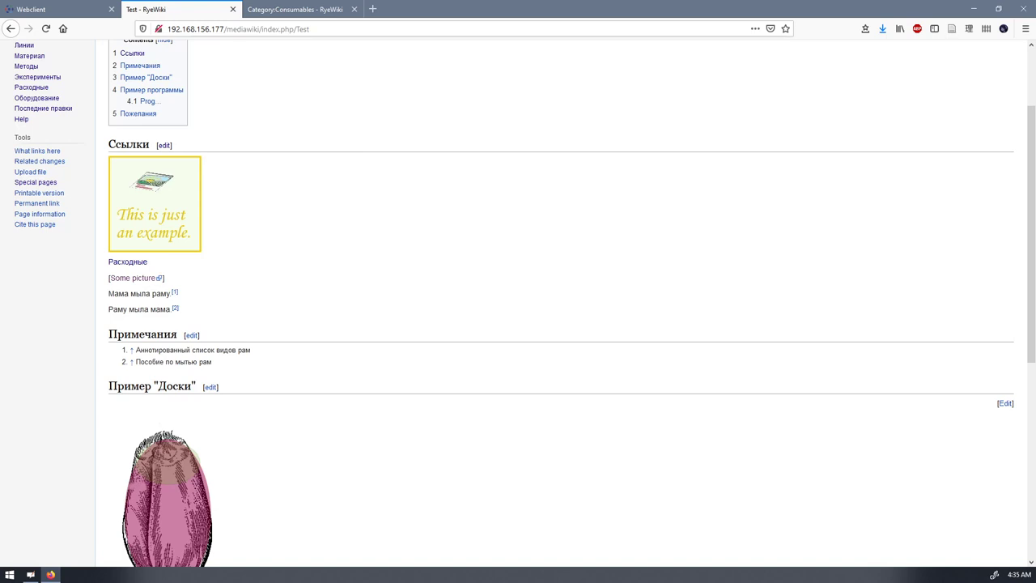
pyautogui.press('F5')
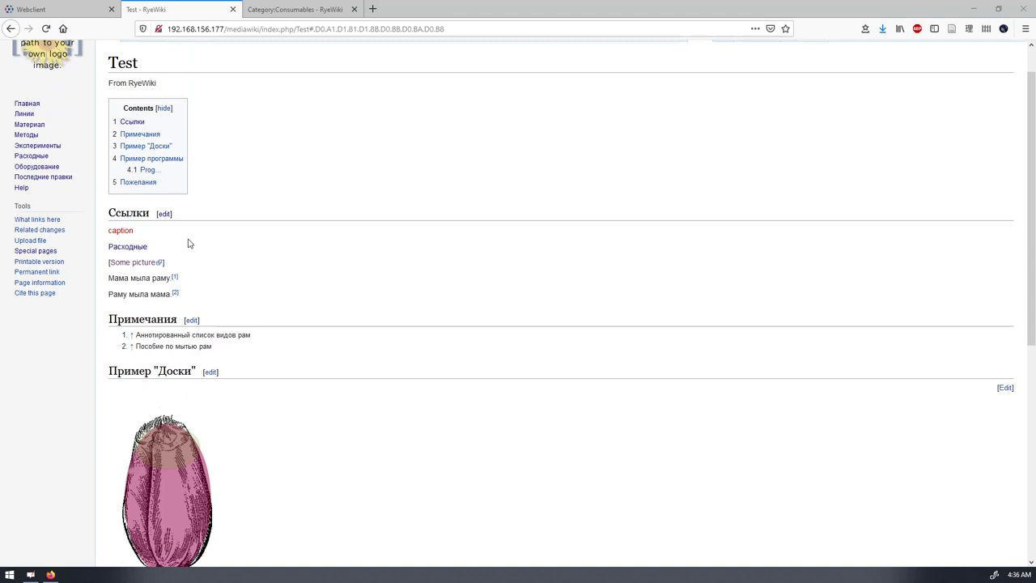
# Open the Ссылки section source, examine the example_my.png name in the image link, and save the section
pyautogui.click(171, 217)
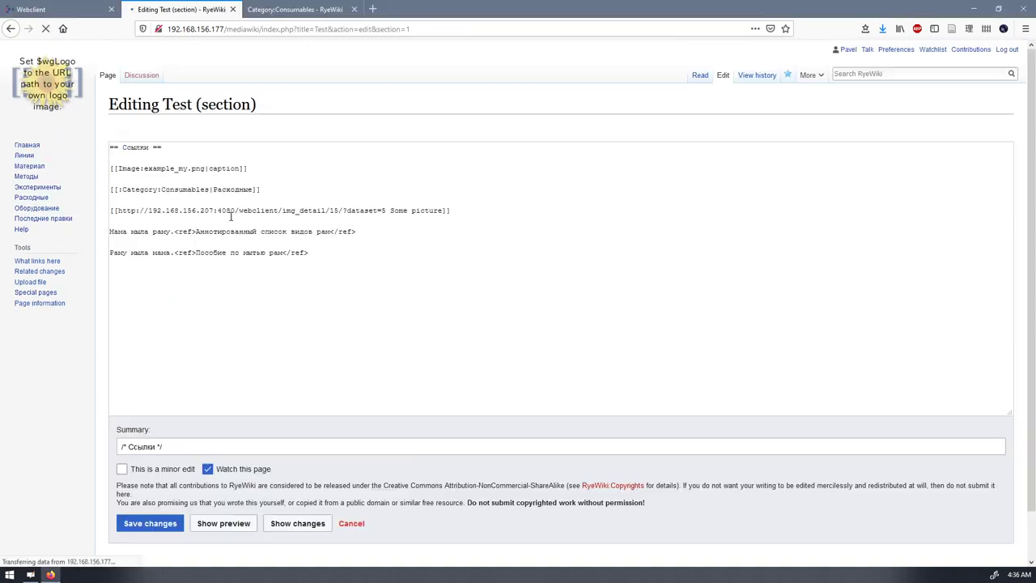
pyautogui.moveTo(175, 163); pyautogui.dragTo(204, 162)
pyautogui.click(161, 162)
pyautogui.click(217, 163)
pyautogui.click(148, 454)
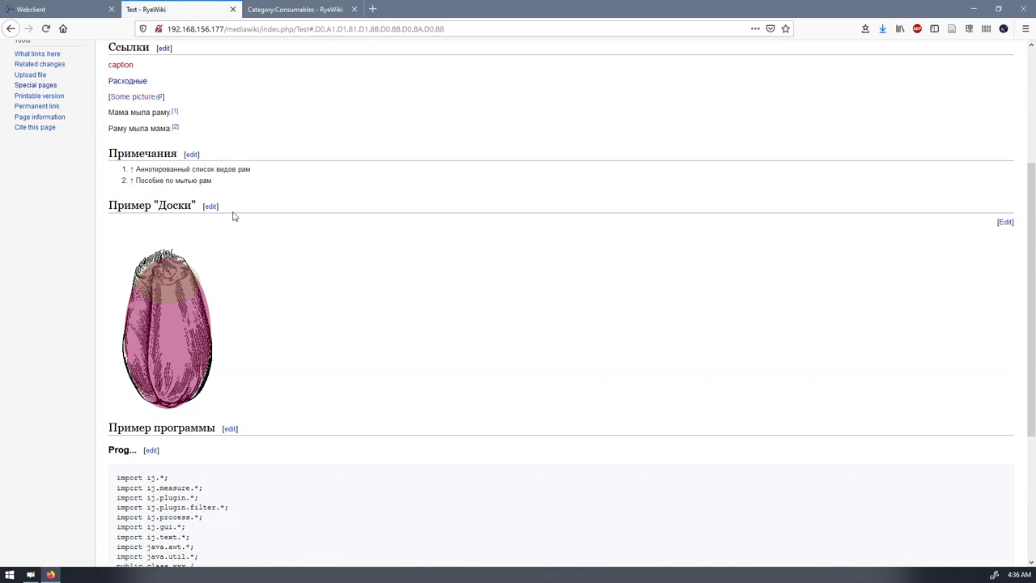
# Follow the missing-image caption link on the Test page and upload 1.png under the destination name Example_my.png
pyautogui.scroll(3, 231, 216)
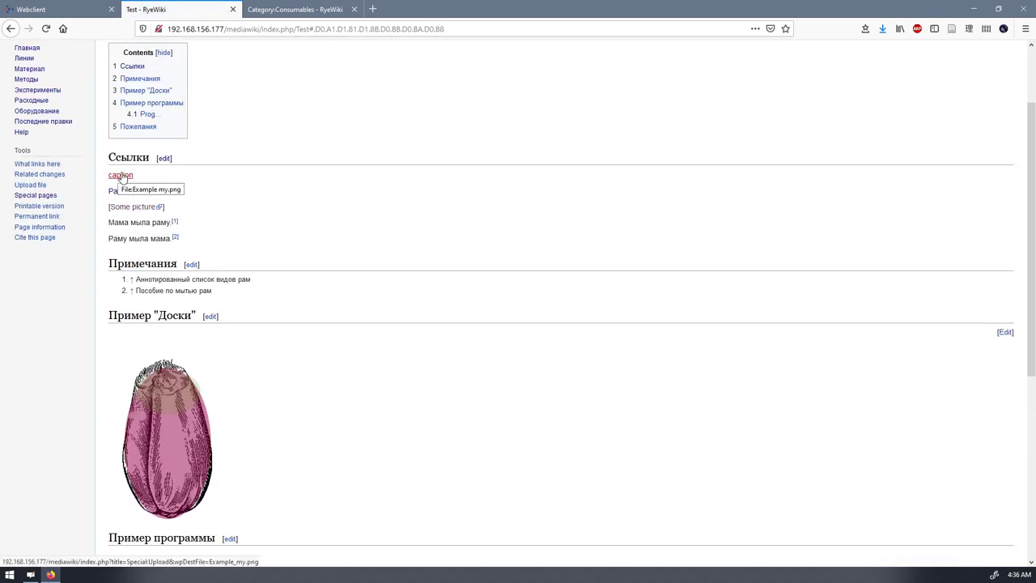
pyautogui.click(120, 176)
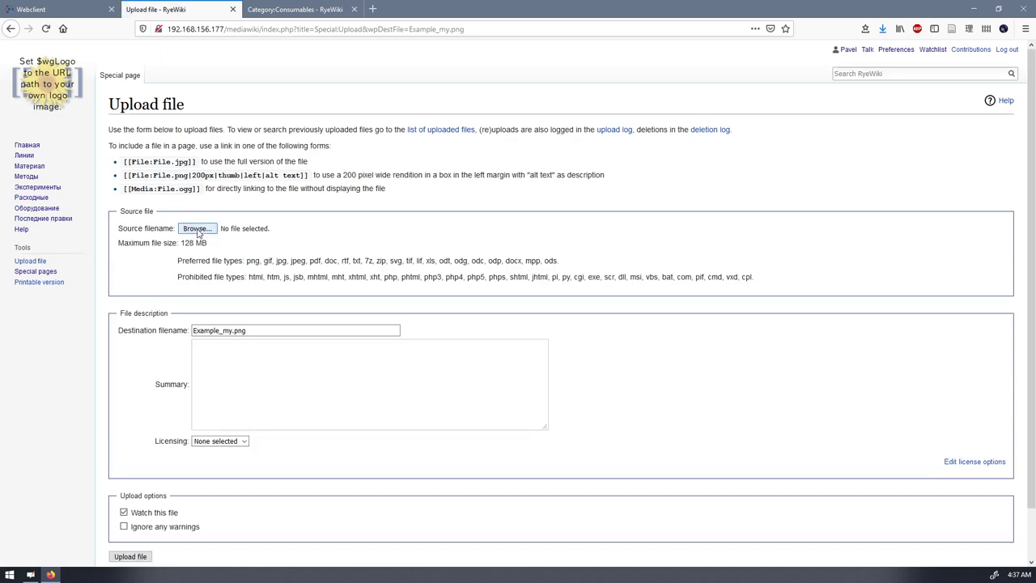
pyautogui.click(196, 231)
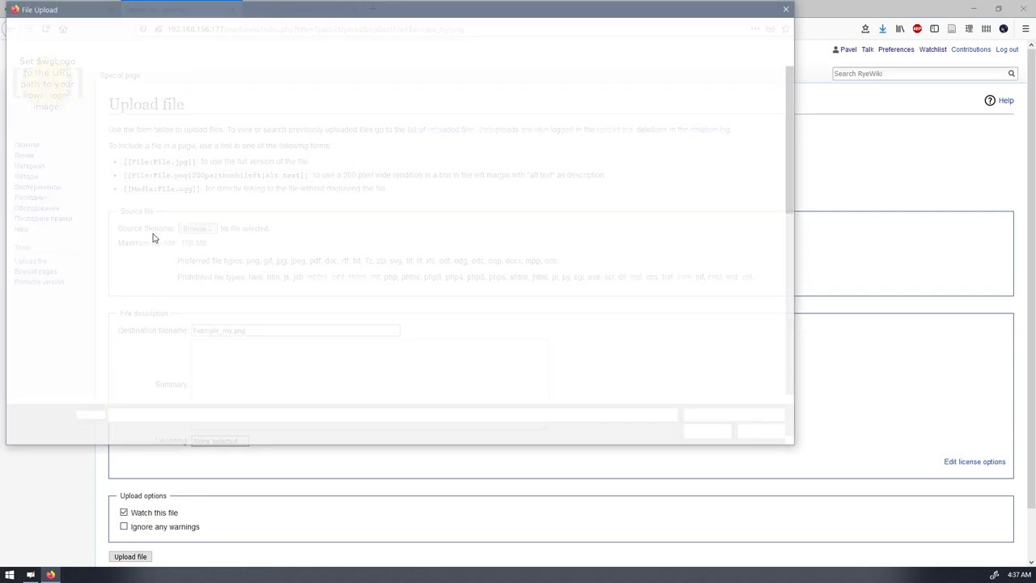
pyautogui.press('Escape')
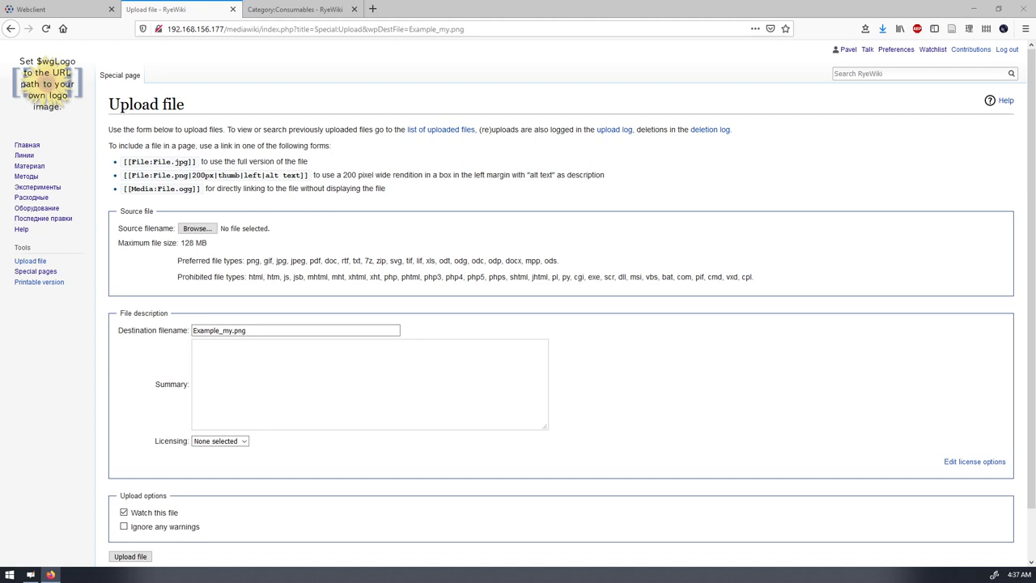
pyautogui.press('Return')
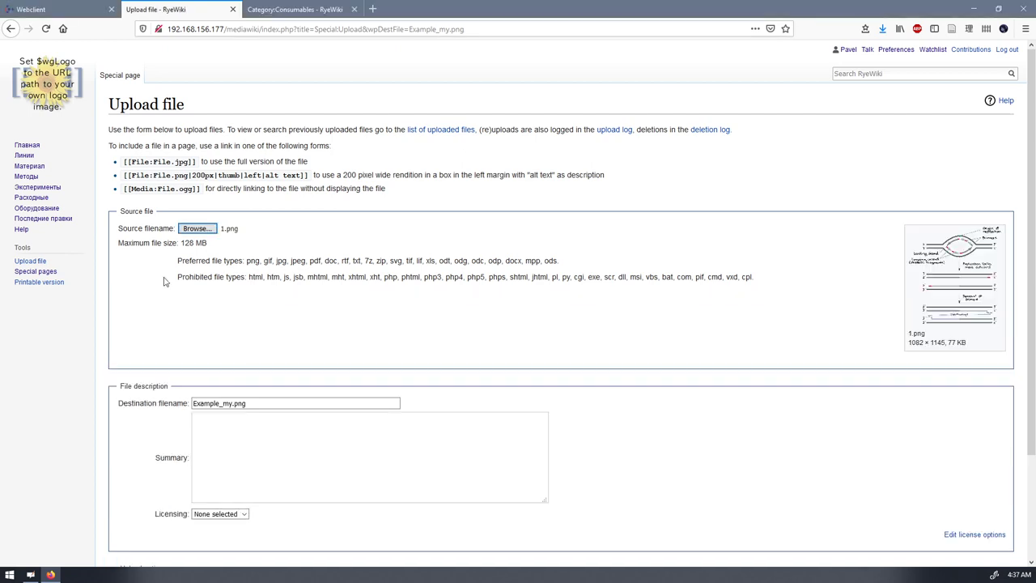
pyautogui.scroll(-3, 708, 483)
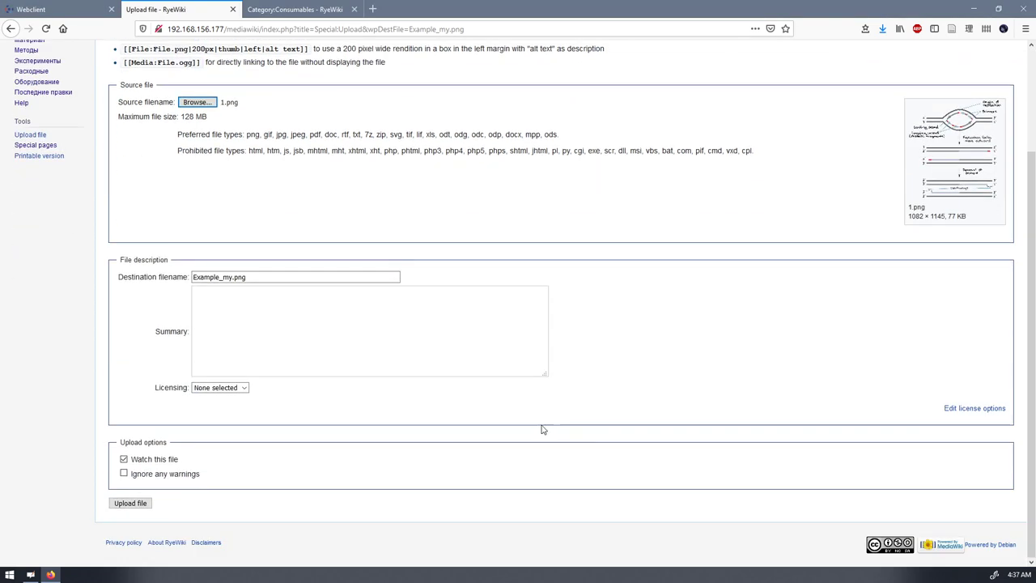
pyautogui.click(133, 503)
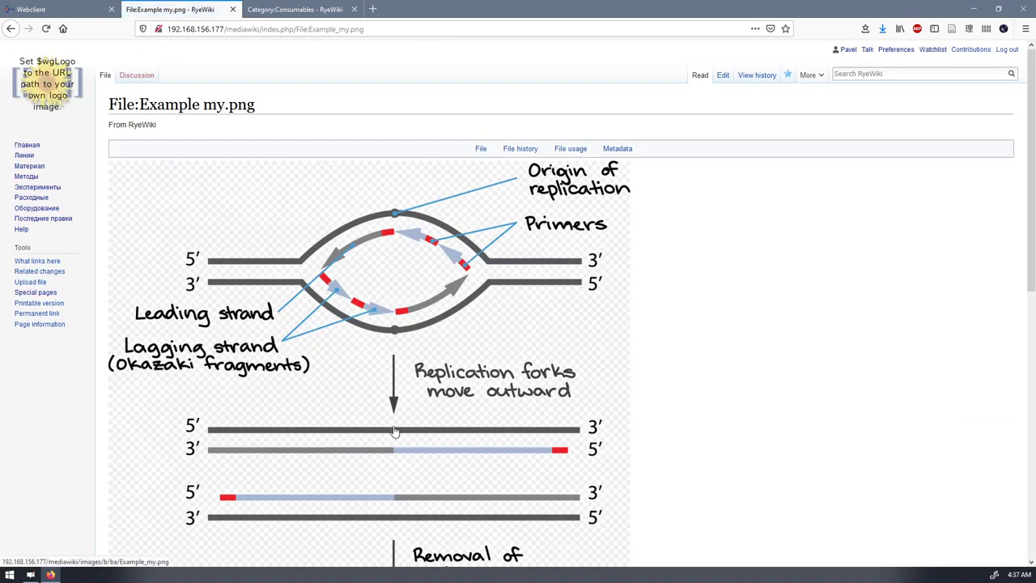
# Look through the uploaded image's file page, open the Test page from its file usage list, and view the embedded picture
pyautogui.scroll(-5, 672, 364)
pyautogui.scroll(-3, 670, 381)
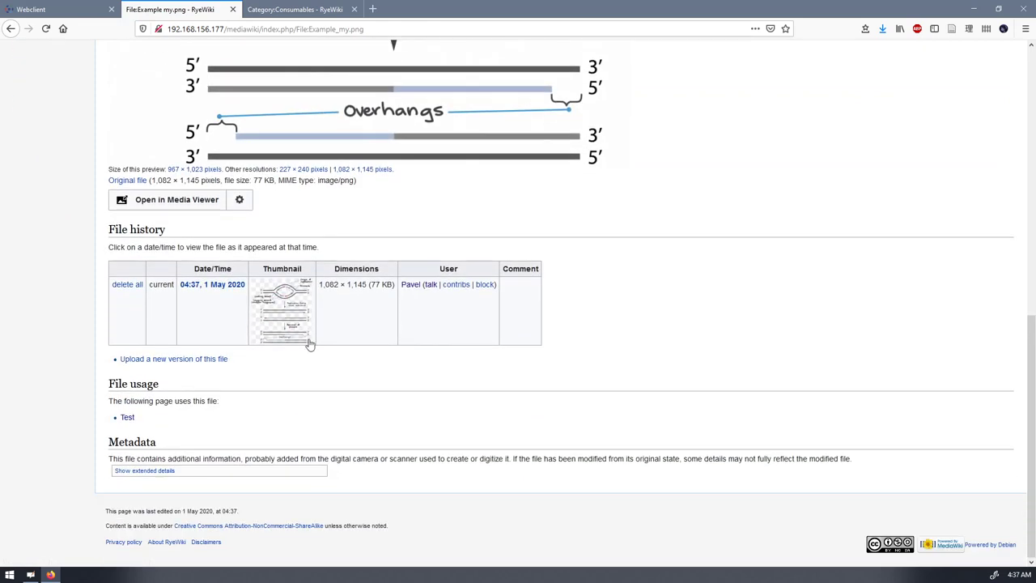
pyautogui.click(127, 416)
pyautogui.scroll(-10, 691, 404)
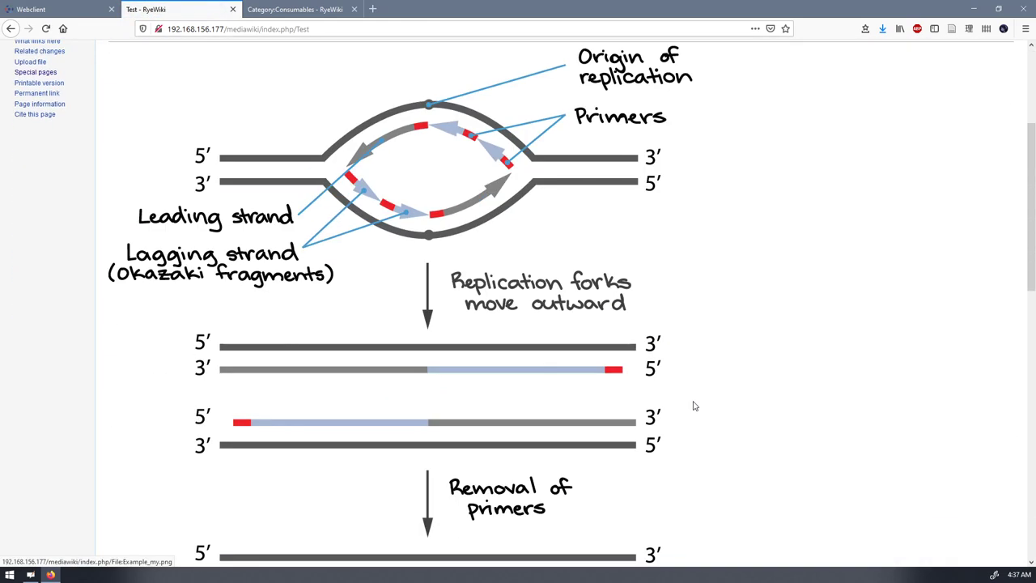
pyautogui.scroll(10, 709, 433)
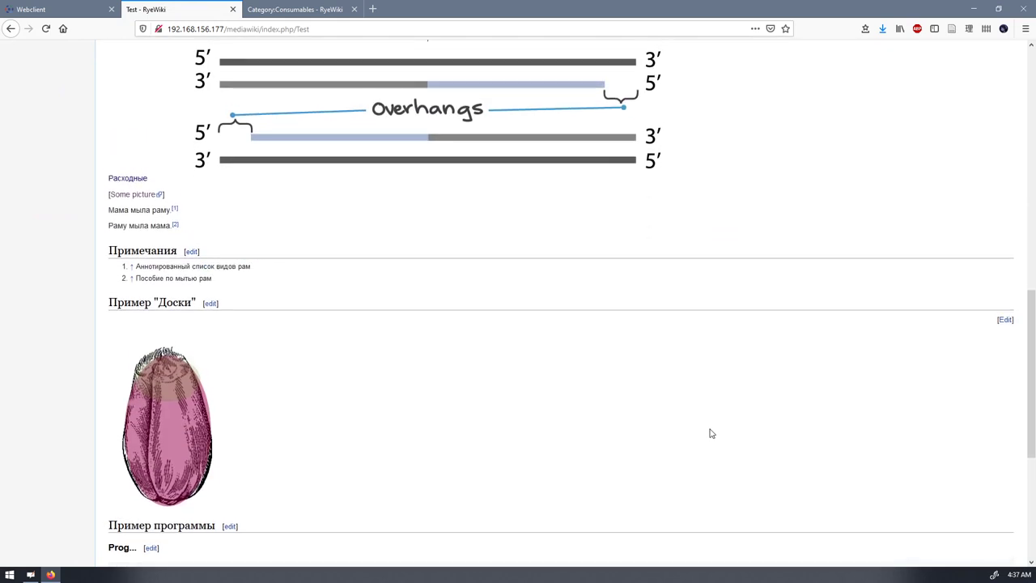
pyautogui.scroll(2, 710, 433)
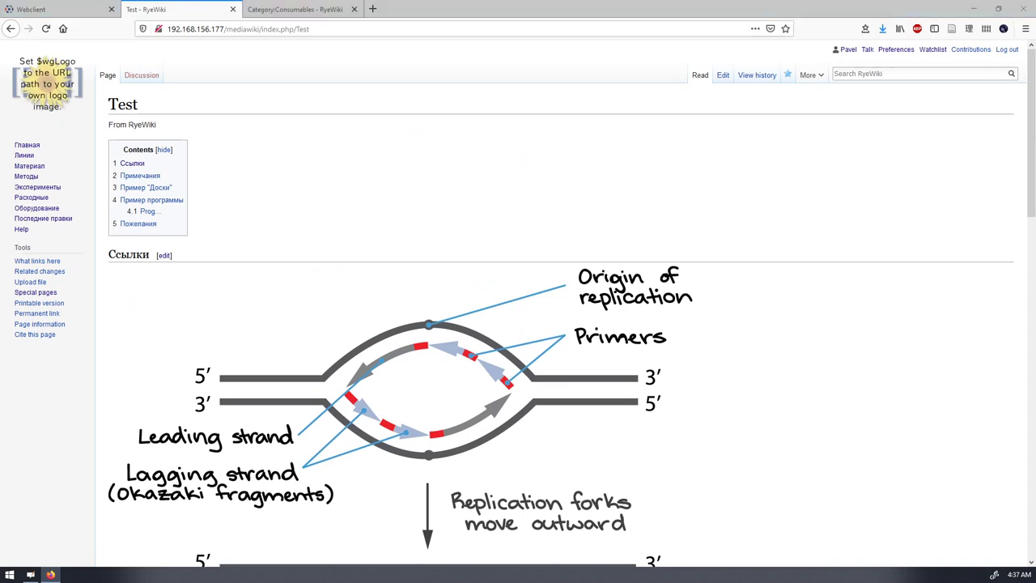
# Review the Help:Images reference on image formats, sizes and alignment, close it, and return to the Test page
pyautogui.moveTo(78, 202); pyautogui.dragTo(260, 17)
pyautogui.scroll(10, 796, 357)
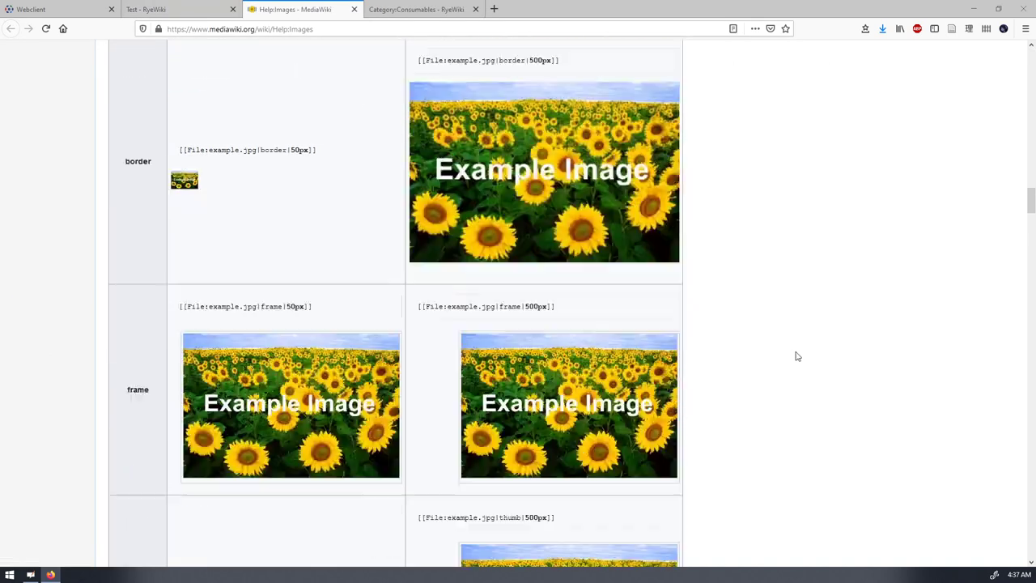
pyautogui.scroll(15, 788, 344)
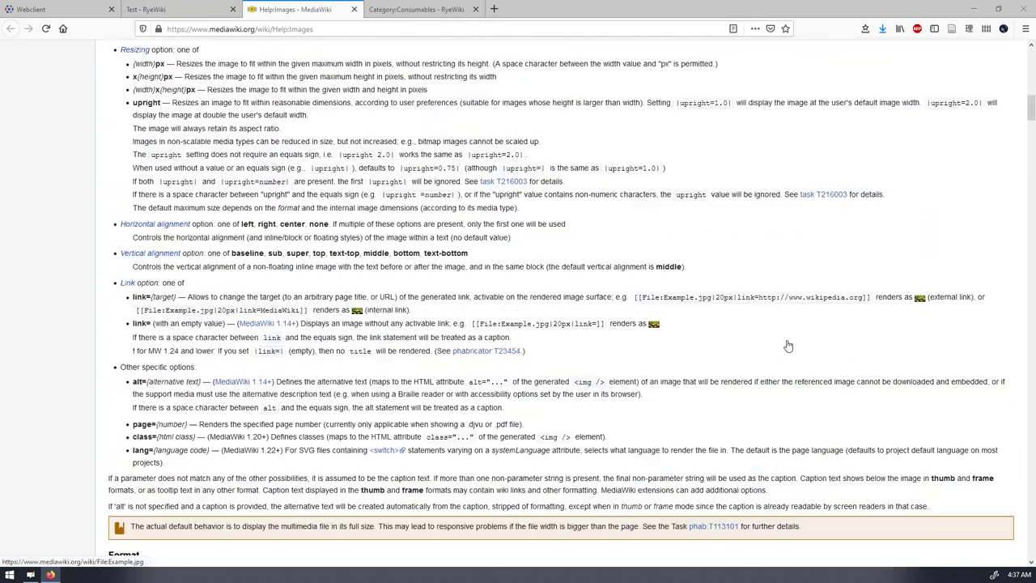
pyautogui.scroll(4, 787, 345)
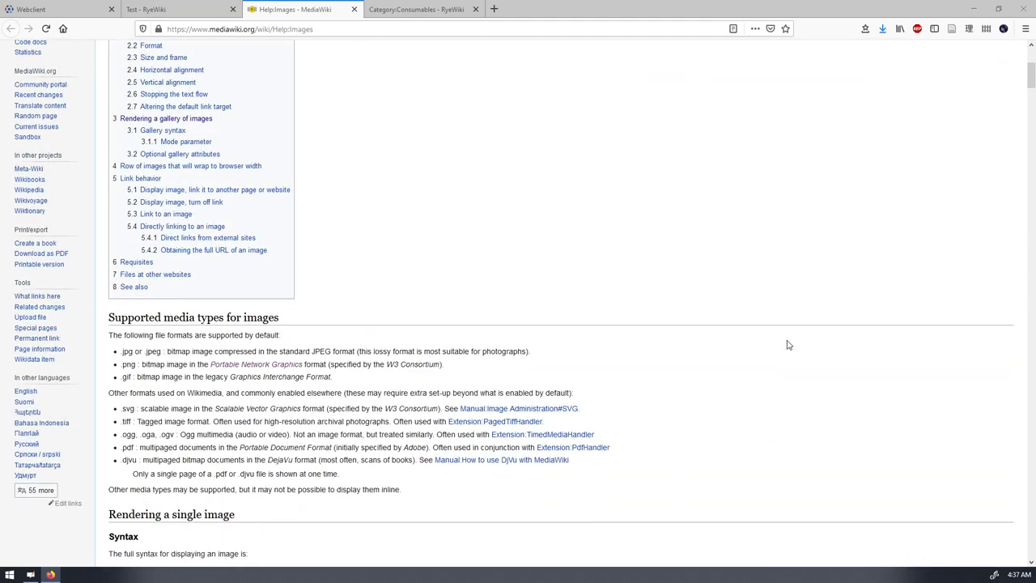
pyautogui.scroll(-15, 787, 344)
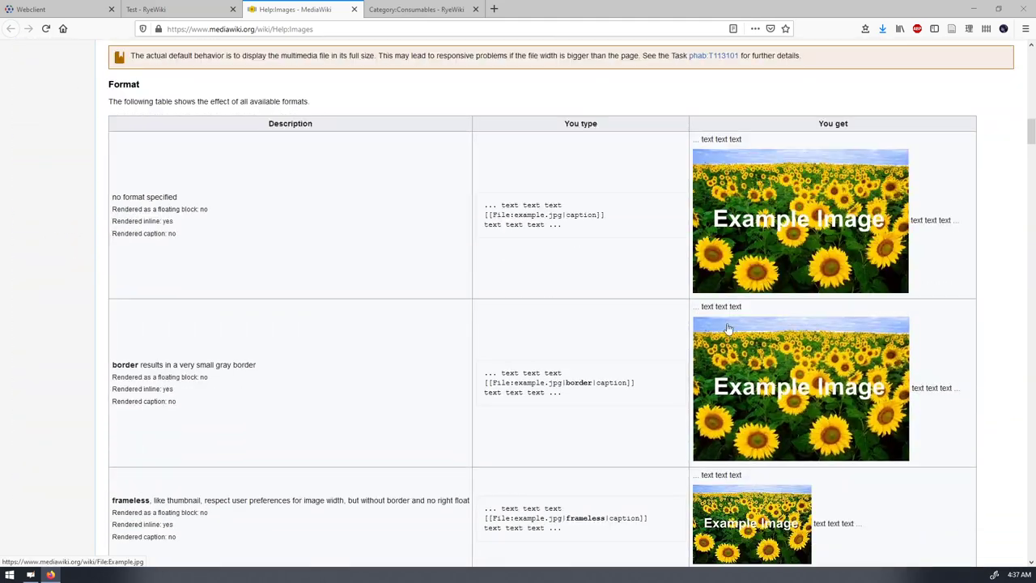
pyautogui.scroll(-3, 814, 397)
pyautogui.scroll(-3, 825, 392)
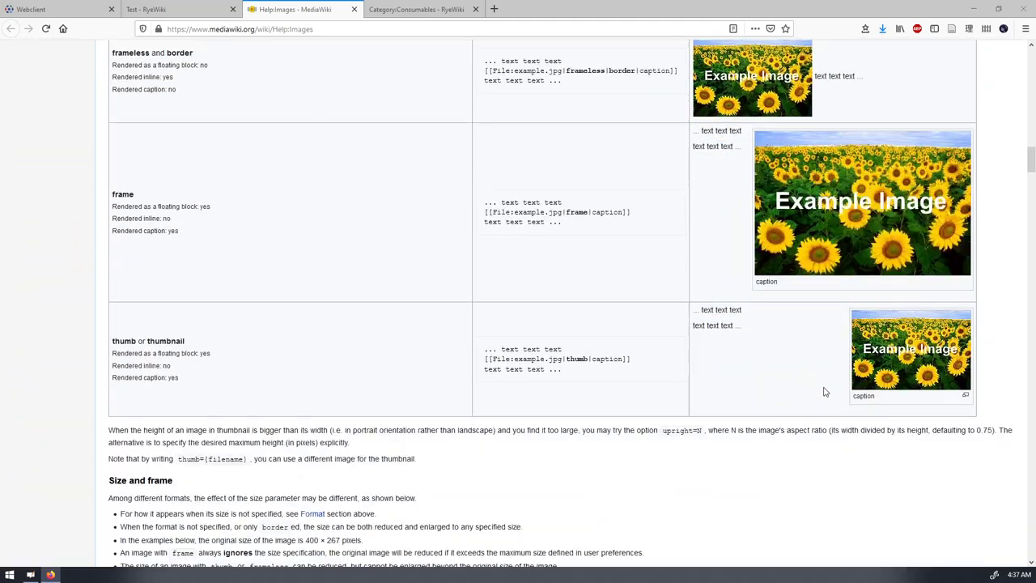
pyautogui.scroll(-15, 821, 385)
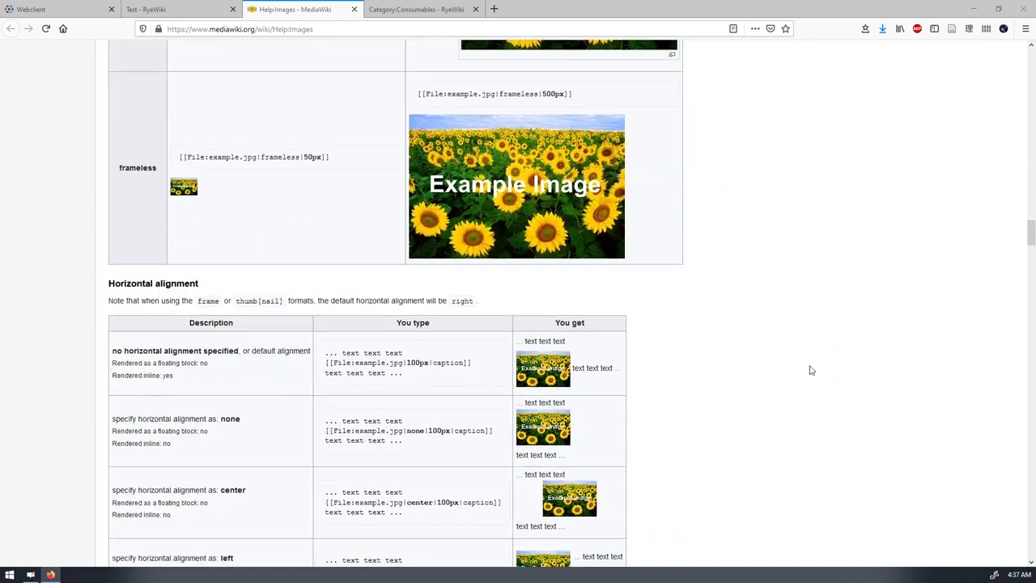
pyautogui.scroll(-12, 811, 370)
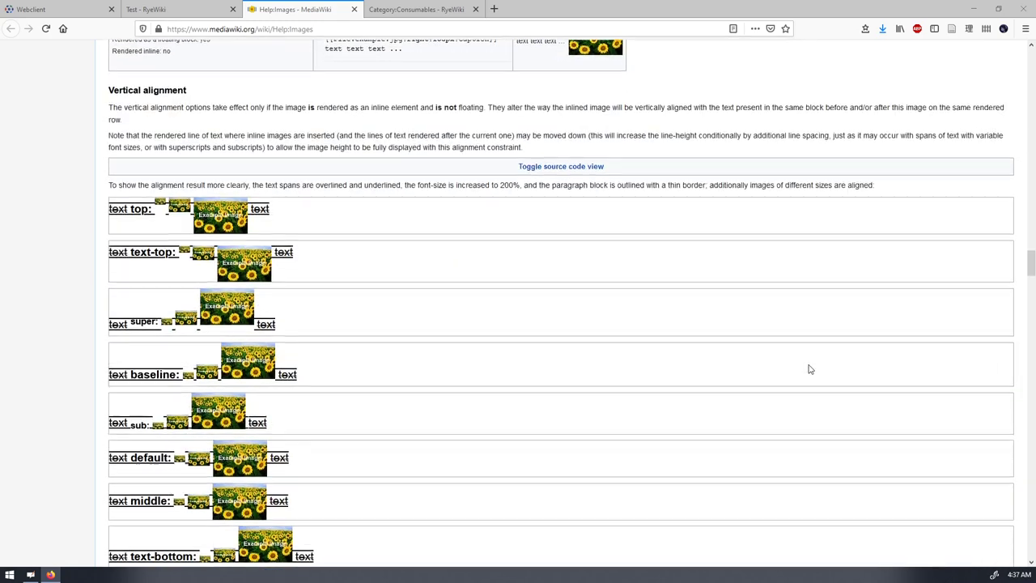
pyautogui.scroll(-3, 810, 368)
pyautogui.scroll(10, 808, 365)
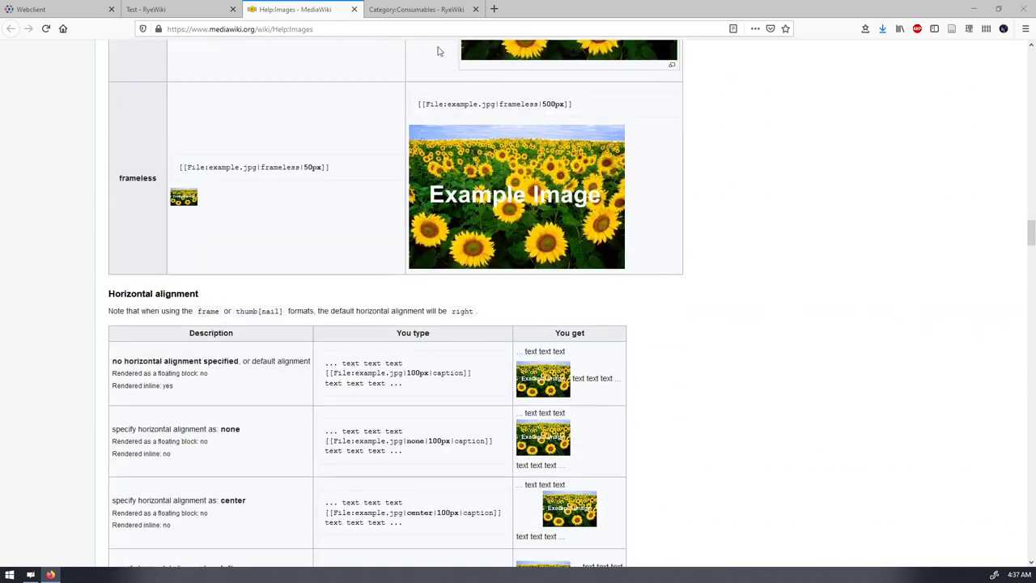
pyautogui.click(354, 9)
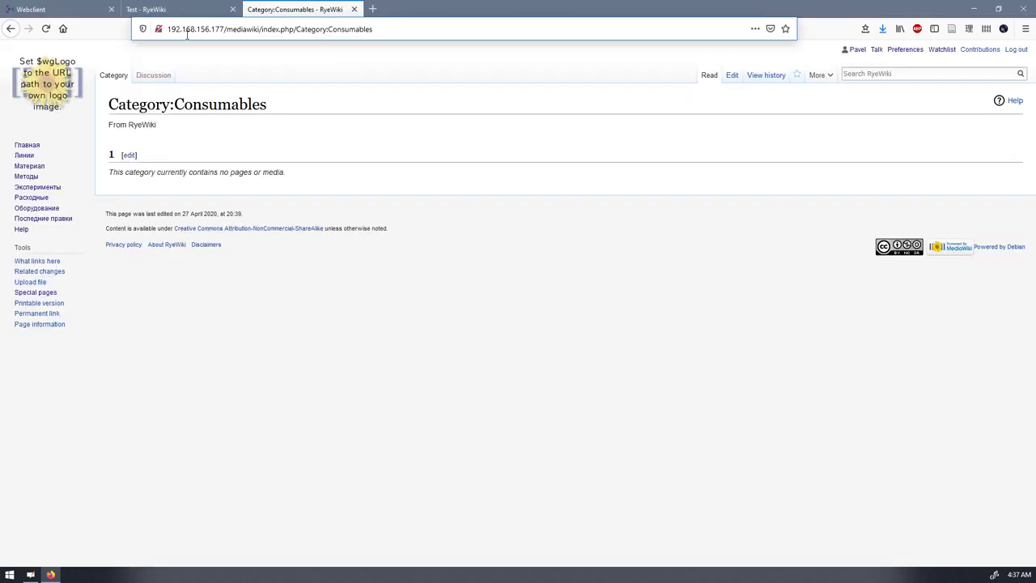
pyautogui.click(173, 11)
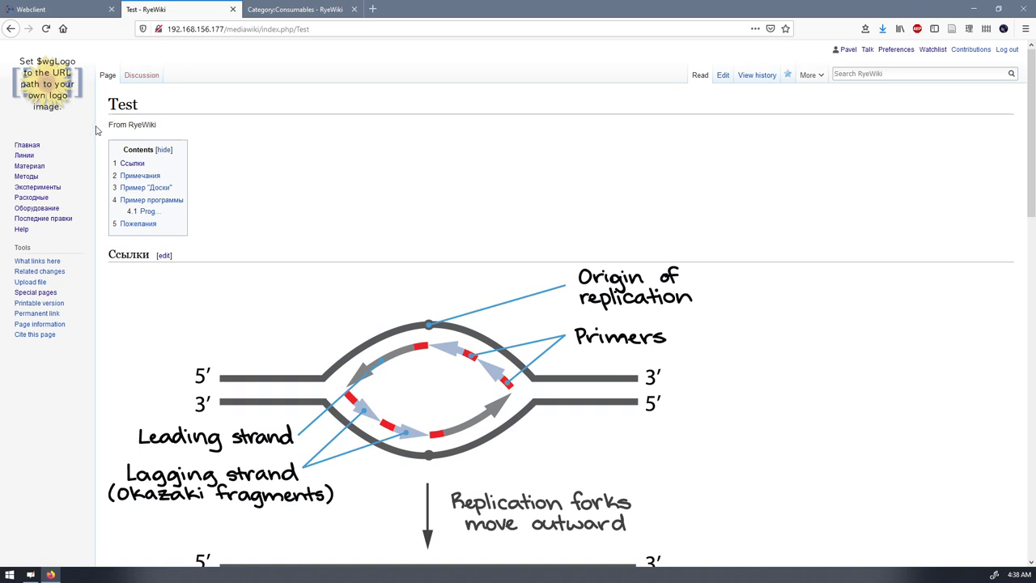
# Open the Ссылки section for editing and change the image link's target to Media:results.ods
pyautogui.click(163, 256)
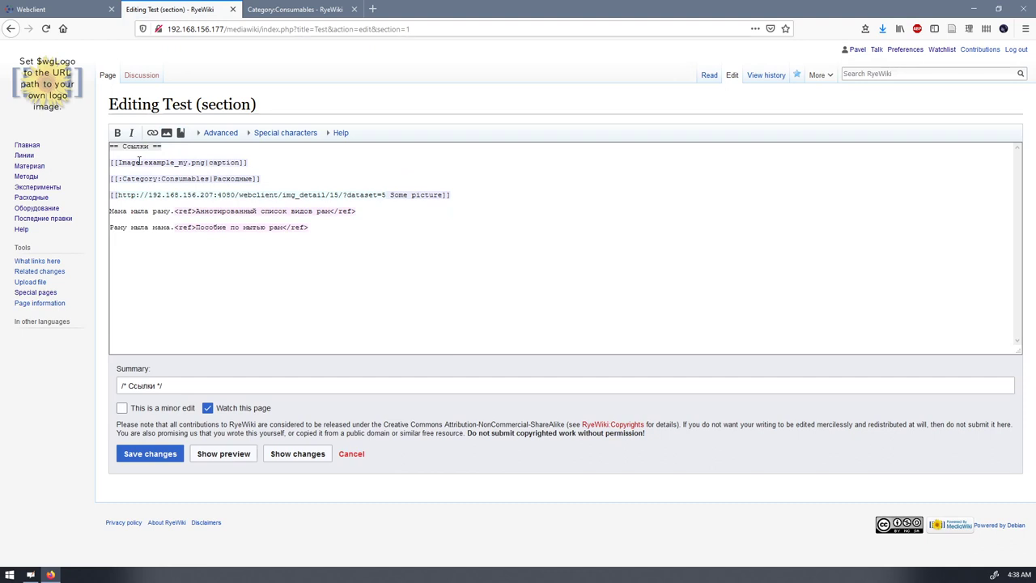
pyautogui.moveTo(141, 163); pyautogui.dragTo(119, 164)
pyautogui.write('Med')
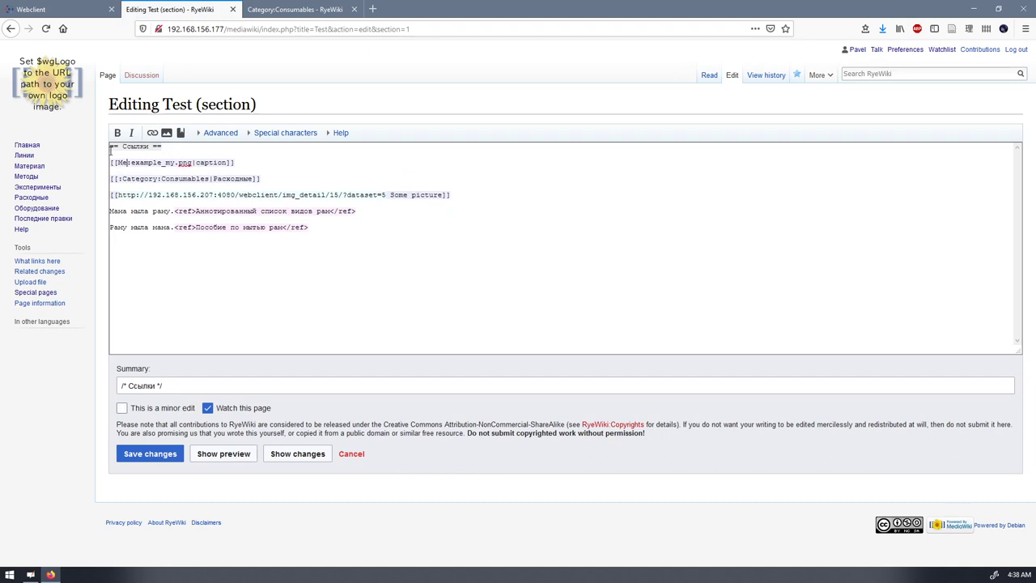
pyautogui.write('ia')
pyautogui.hotkey('shift', 'Right')
pyautogui.hotkey('shift', 'Right')
pyautogui.hotkey('shift', 'Right')
pyautogui.hotkey('shift', 'Right')
pyautogui.hotkey('shift', 'Right')
pyautogui.hotkey('shift', 'Right')
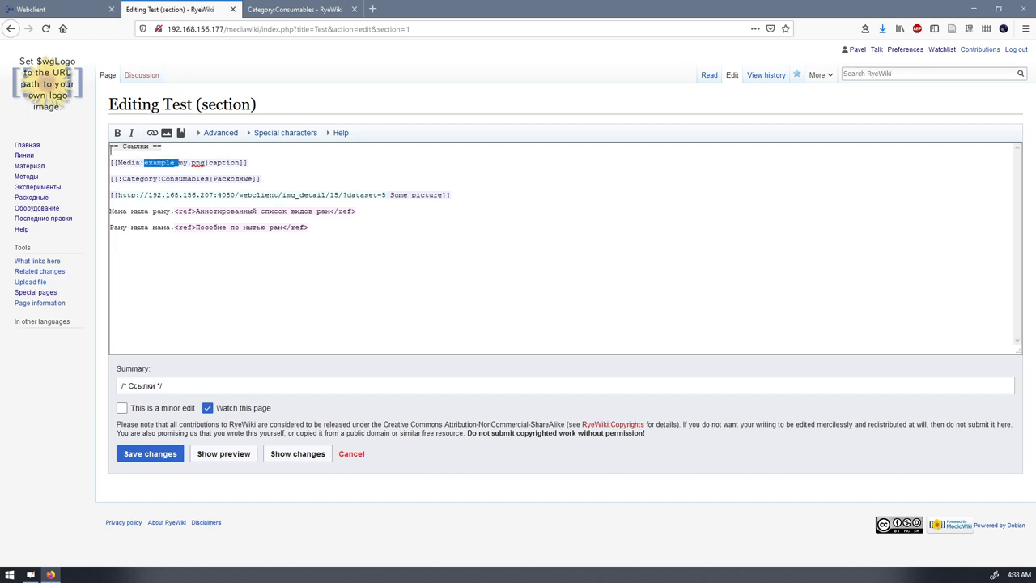
pyautogui.write('resul')
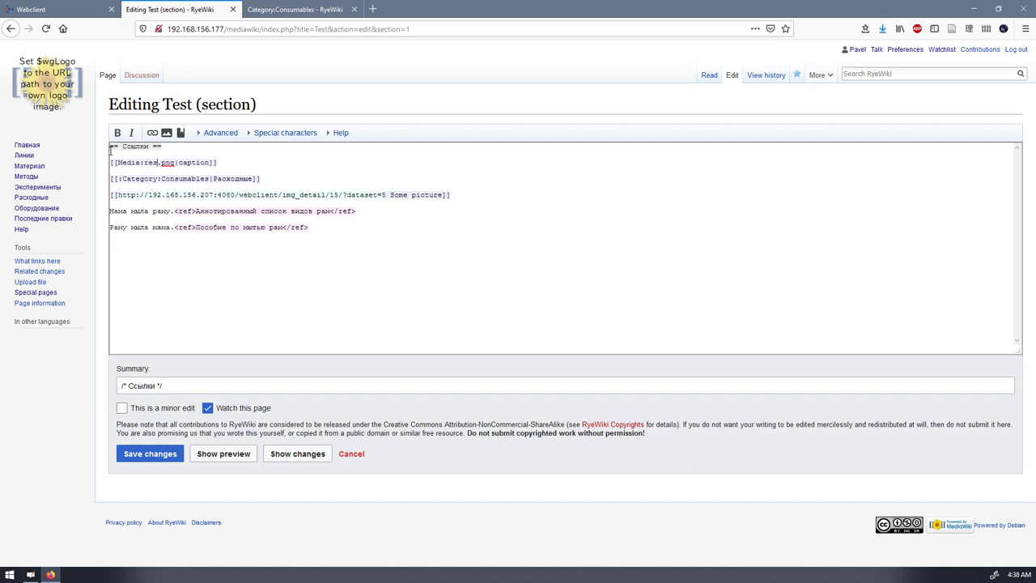
pyautogui.write('ts.ods')
# Replace the caption of the Media:results.ods link with Результаты and save the section
pyautogui.click(204, 163)
pyautogui.moveTo(198, 162); pyautogui.dragTo(229, 162)
pyautogui.write('Htpekmnf')
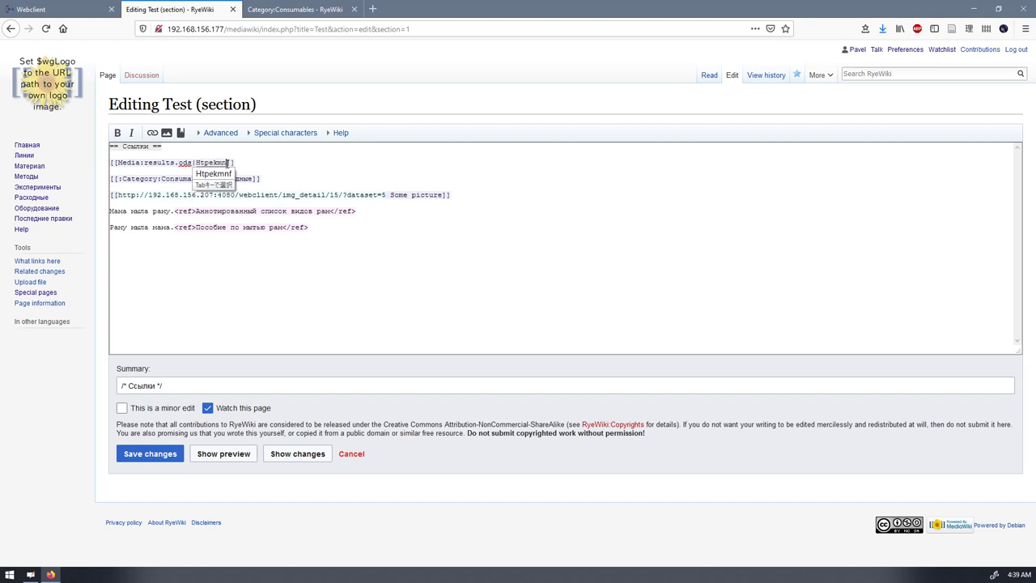
pyautogui.press('BackSpace')
pyautogui.press('BackSpace')
pyautogui.press('BackSpace')
pyautogui.press('BackSpace')
pyautogui.press('BackSpace')
pyautogui.press('BackSpace')
pyautogui.press('BackSpace')
pyautogui.press('BackSpace')
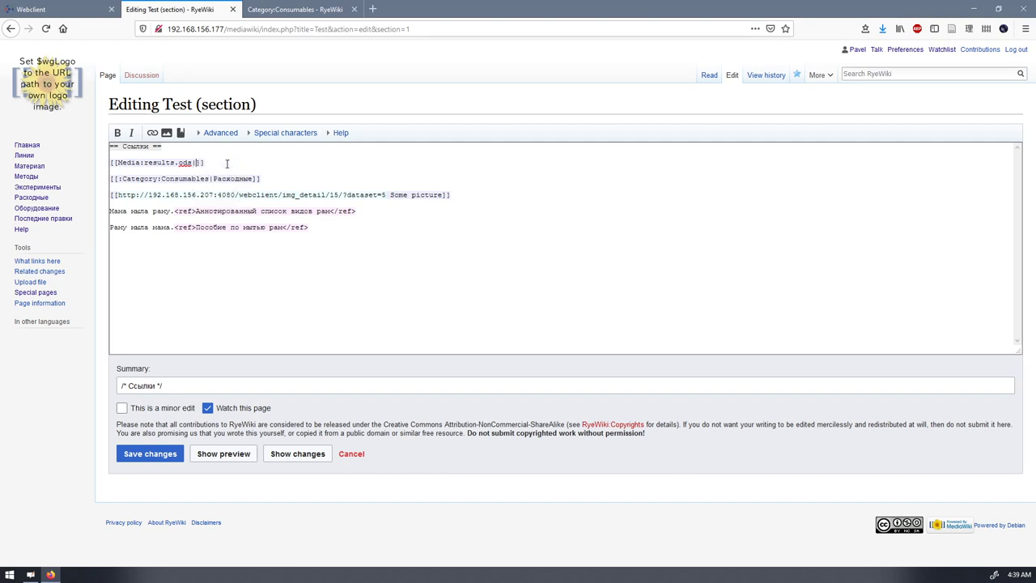
pyautogui.write('Результаты')
pyautogui.click(147, 453)
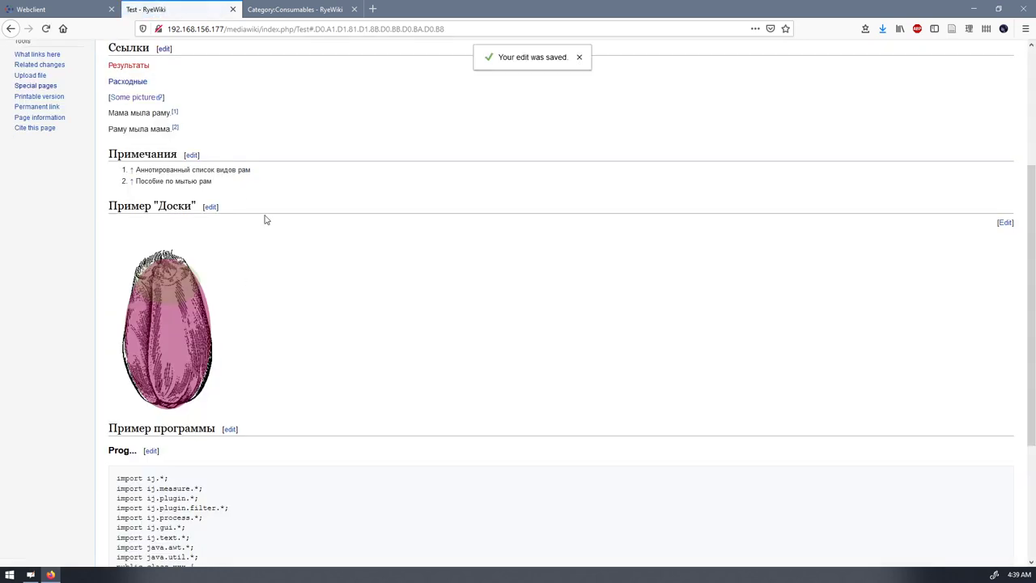
# Follow the missing Результаты link and upload Untitled 2.ods under the destination name Results.ods
pyautogui.click(139, 68)
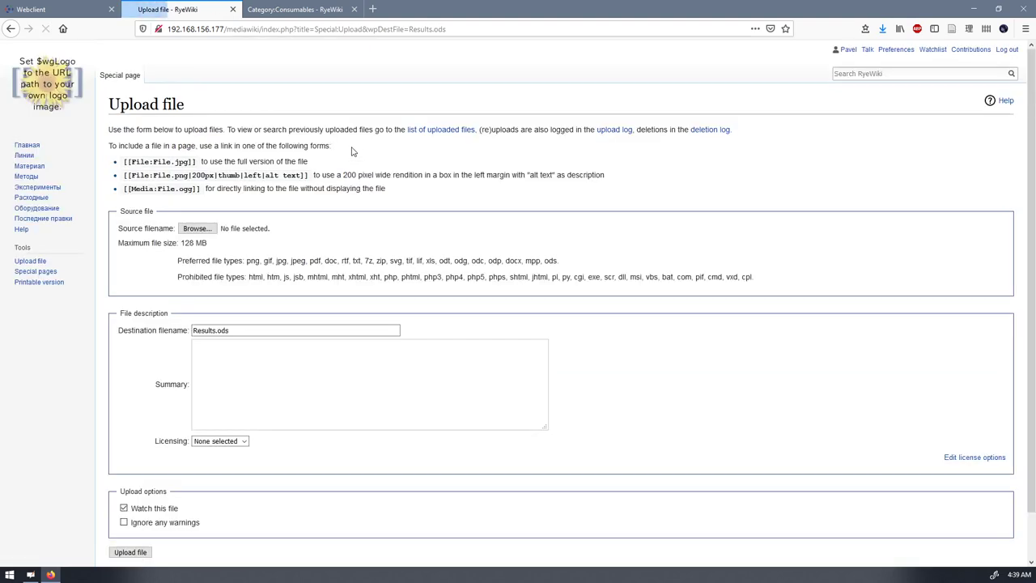
pyautogui.click(205, 229)
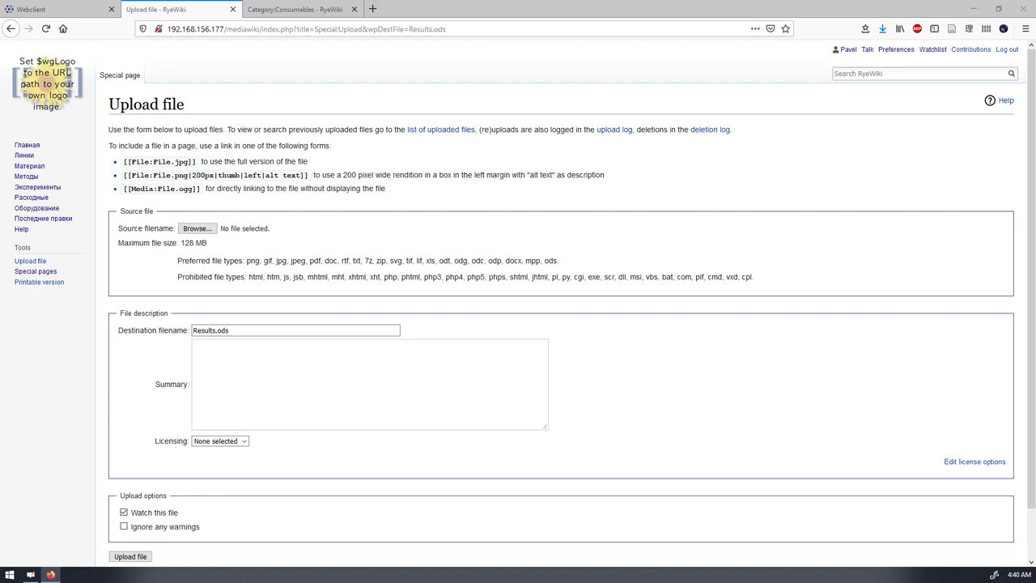
pyautogui.press('Return')
pyautogui.scroll(-1, 121, 372)
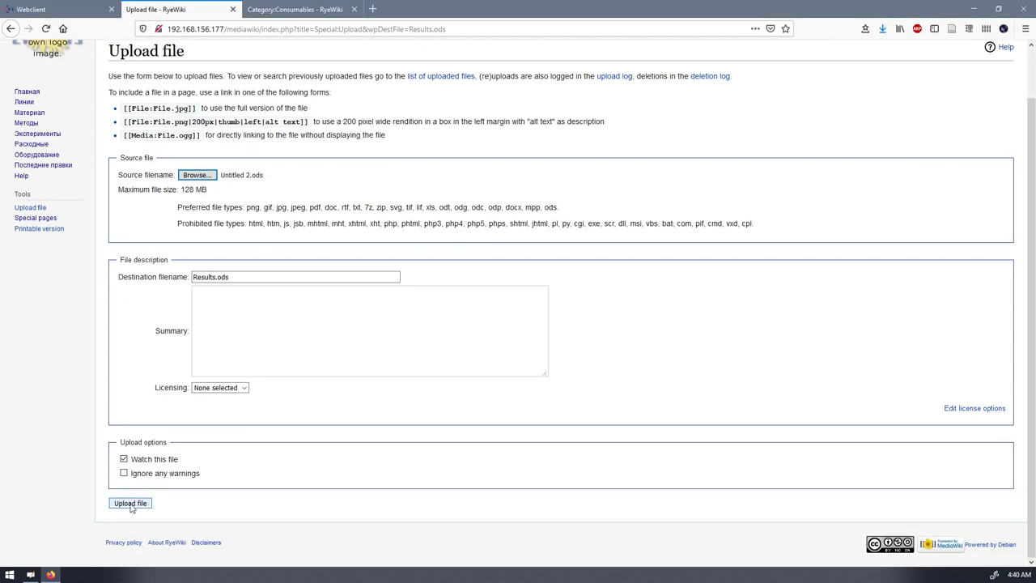
pyautogui.click(130, 503)
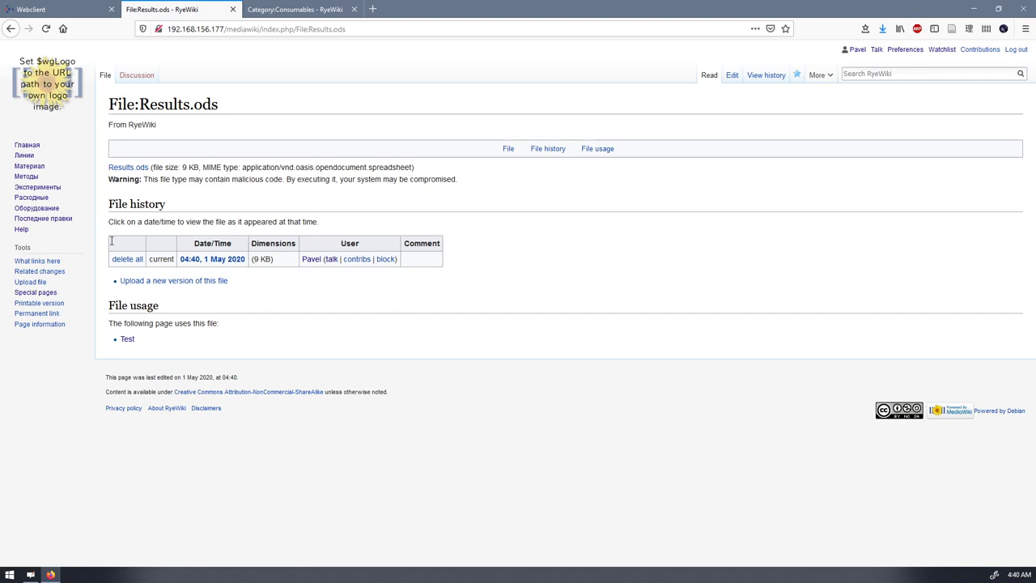
# Return to the Test page from the file usage list, test the Результаты link, and dismiss the file opening dialog
pyautogui.click(126, 340)
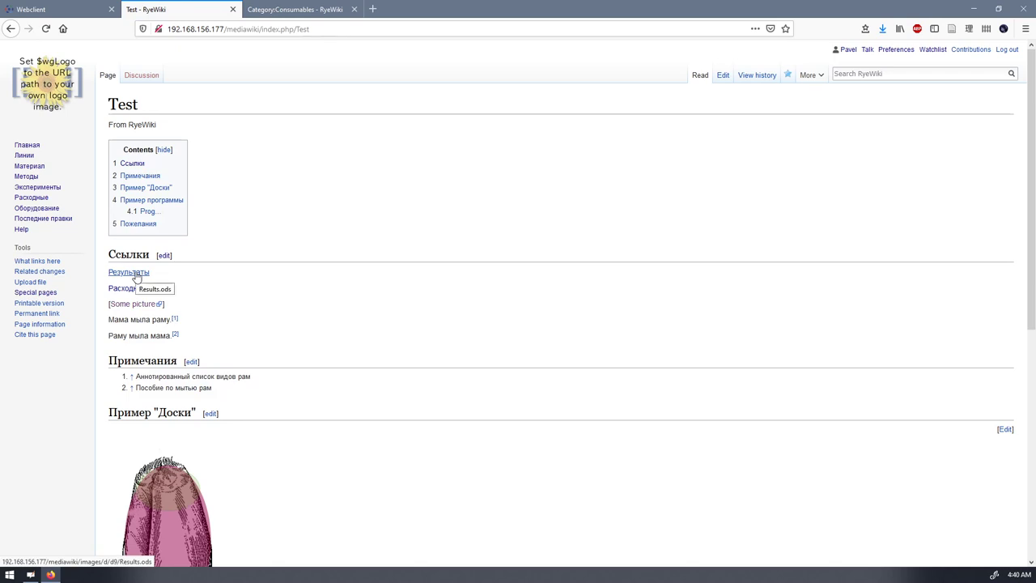
pyautogui.click(136, 278)
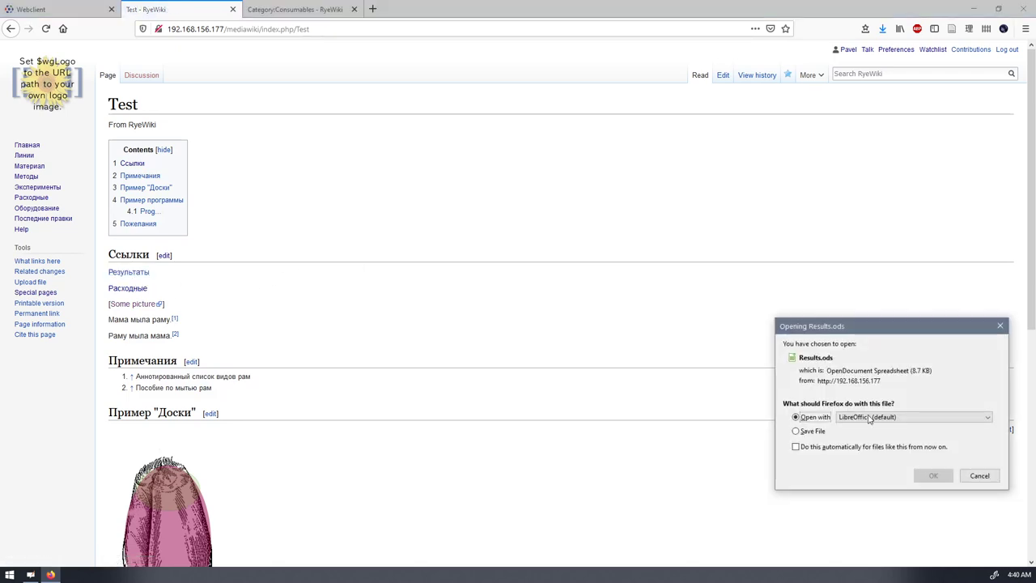
pyautogui.click(980, 476)
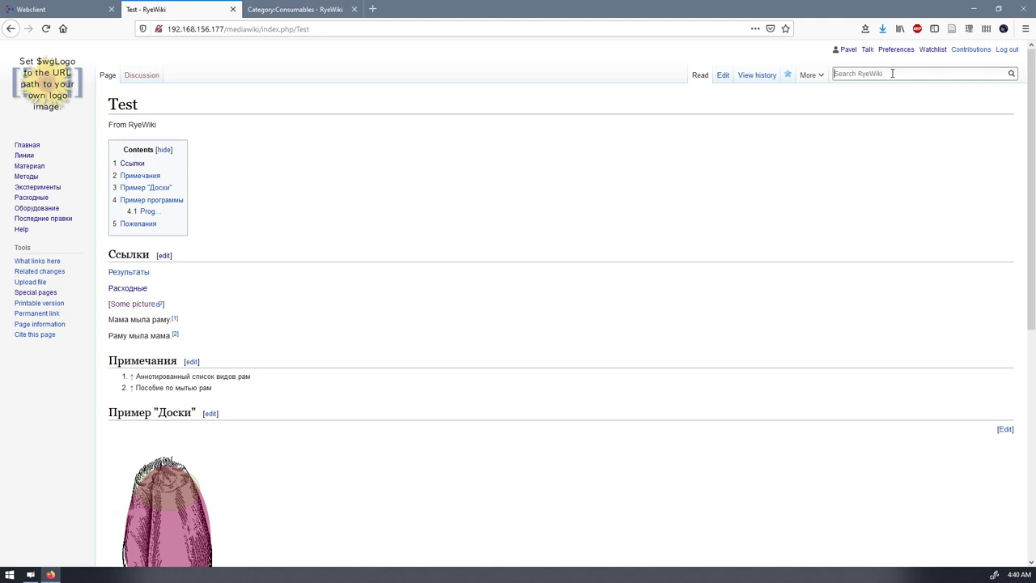
# Search the wiki for линия, extend the search to Everything, and look through the results
pyautogui.write('линия')
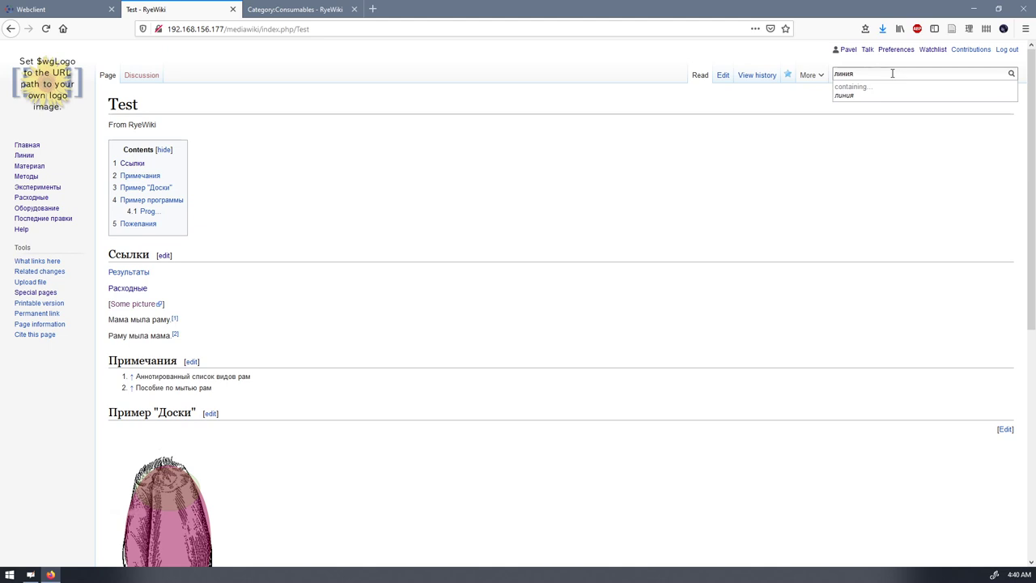
pyautogui.press('Return')
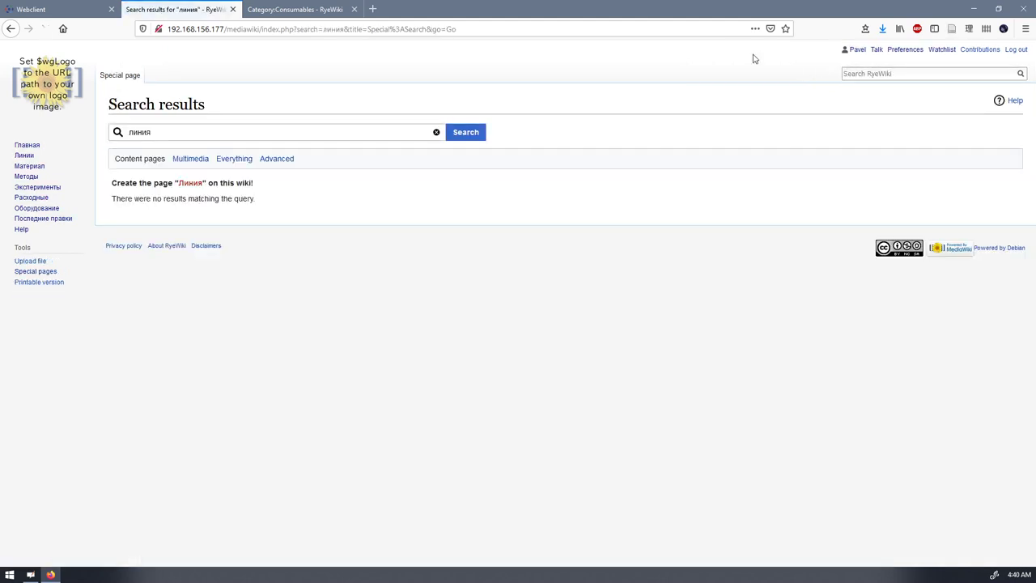
pyautogui.click(237, 159)
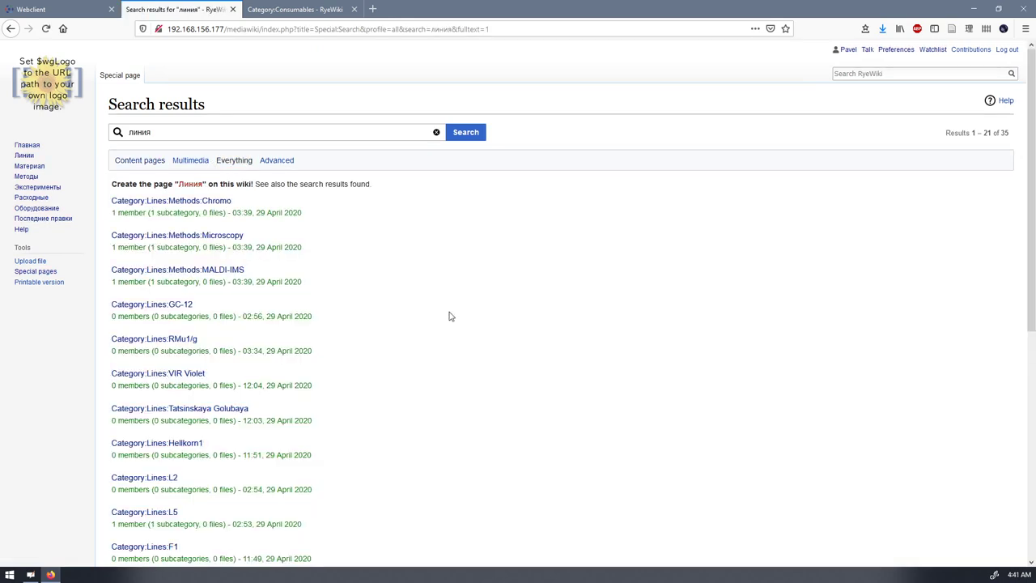
pyautogui.scroll(-3, 450, 295)
pyautogui.scroll(-5, 450, 295)
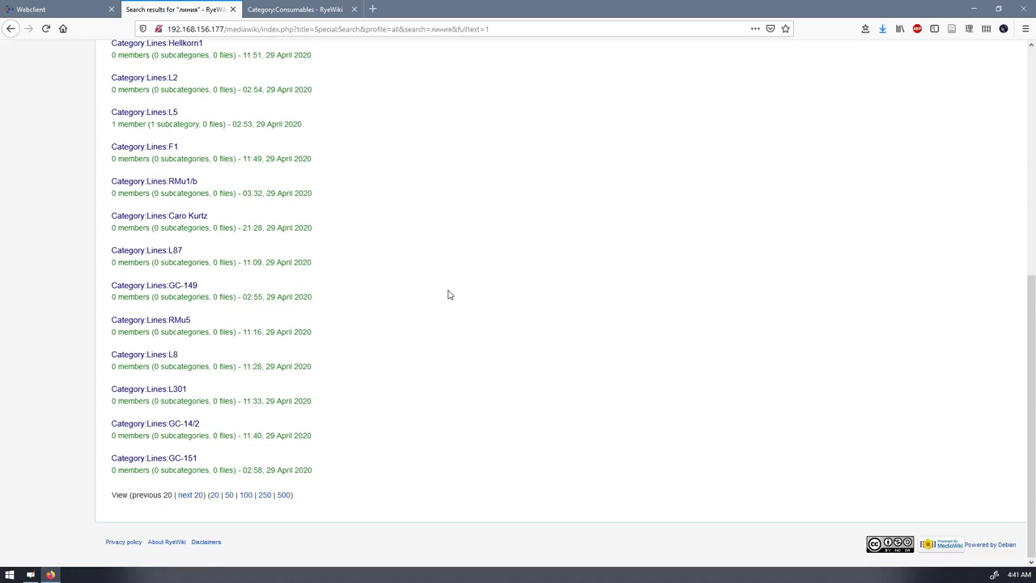
pyautogui.scroll(8, 448, 293)
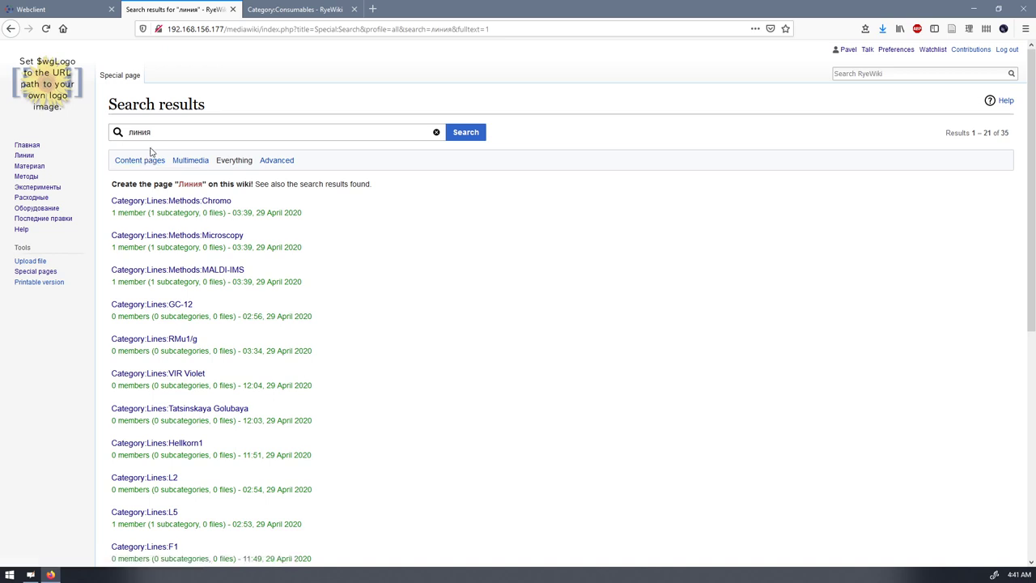
# Open the wiki's main page (Главная) and review its welcome links, calendar and plans
pyautogui.click(27, 145)
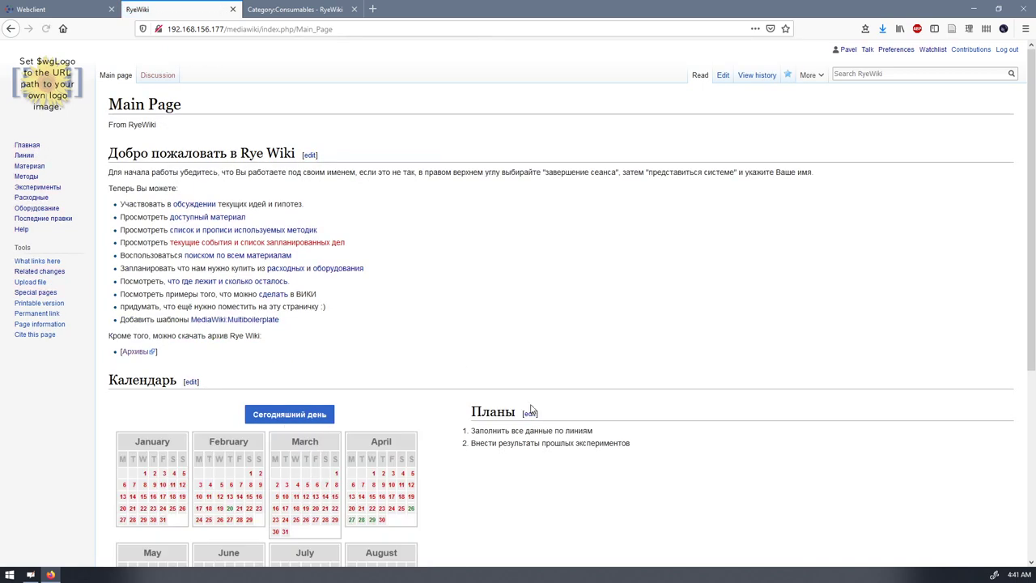
pyautogui.scroll(-5, 599, 418)
pyautogui.scroll(-2, 599, 418)
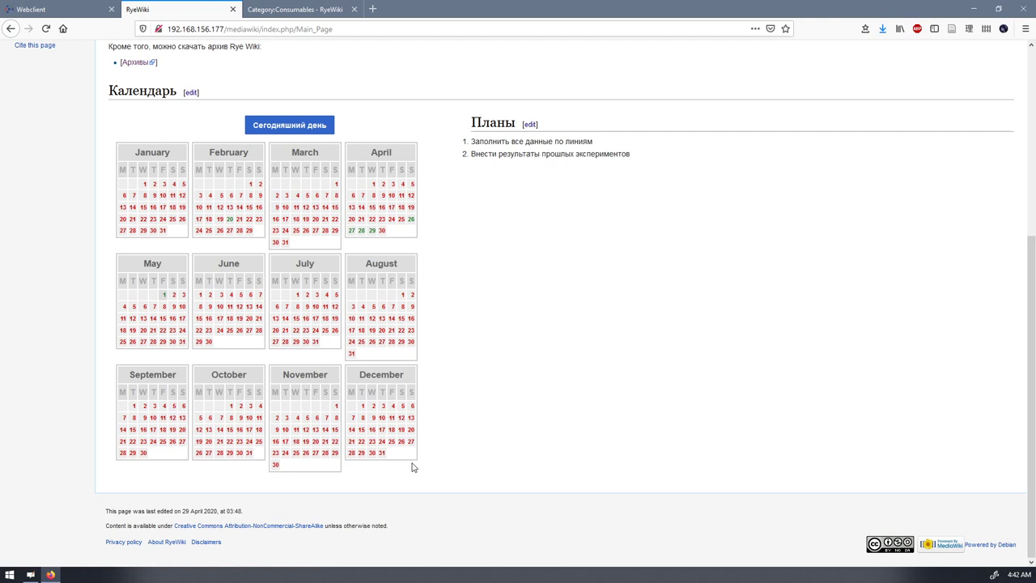
pyautogui.scroll(6, 461, 458)
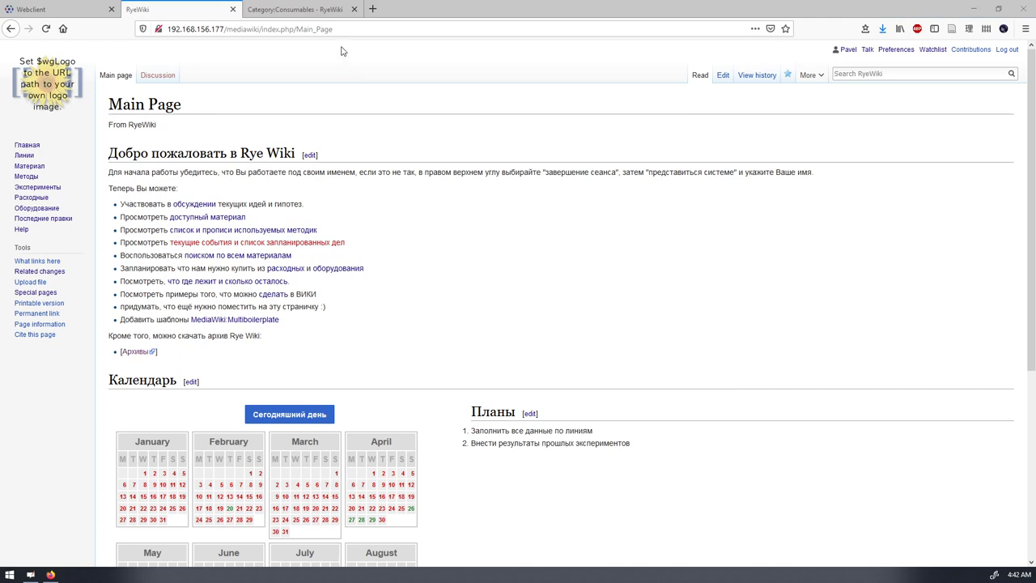
# Replace Main_Page in the page address with MediaWiki:Sidebar and open that page
pyautogui.click(298, 30)
pyautogui.click(297, 29)
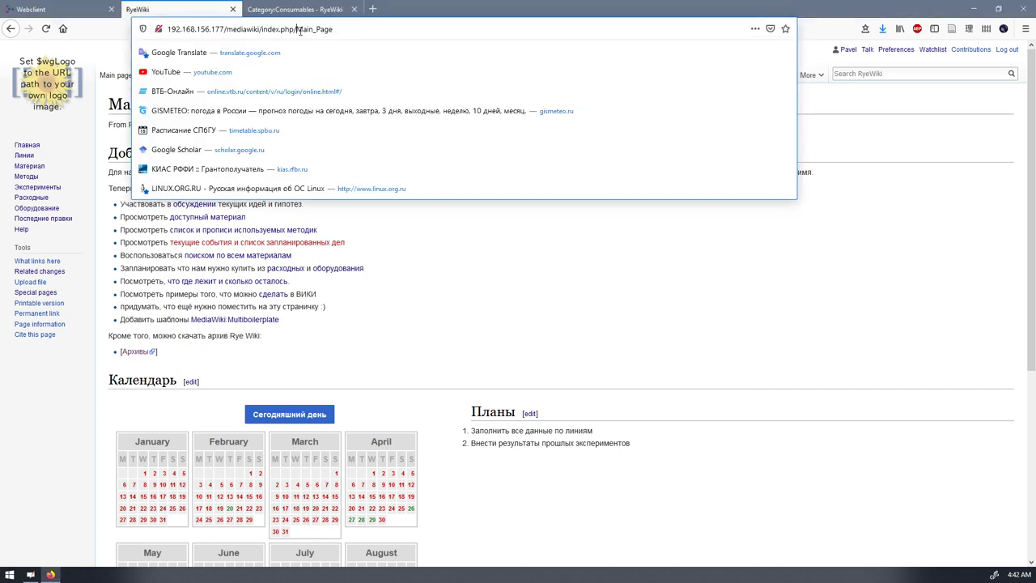
pyautogui.moveTo(298, 29); pyautogui.dragTo(337, 29)
pyautogui.write('MediaWiki:Sidebar')
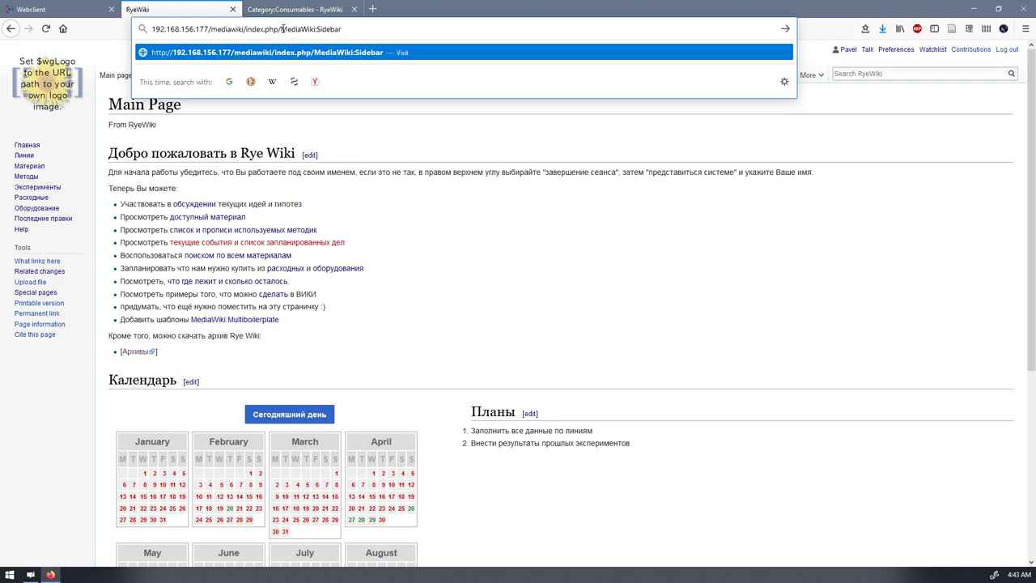
pyautogui.moveTo(283, 30); pyautogui.dragTo(348, 29)
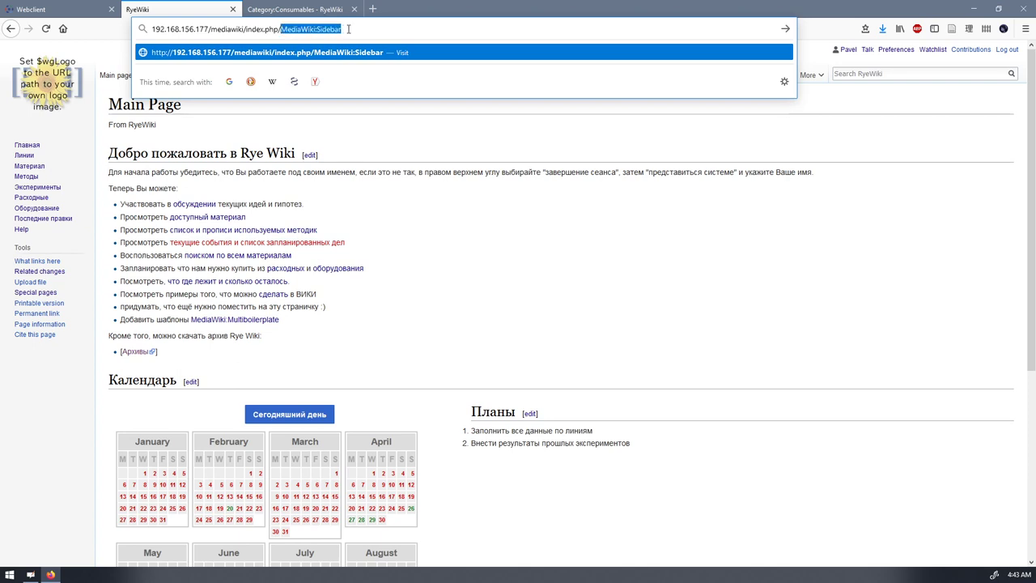
pyautogui.click(348, 29)
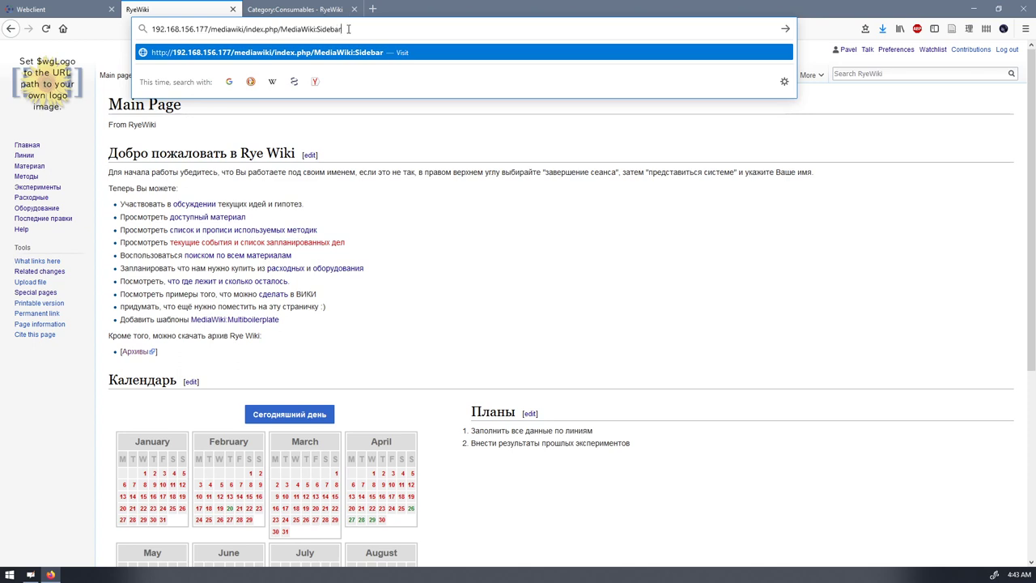
pyautogui.press('Return')
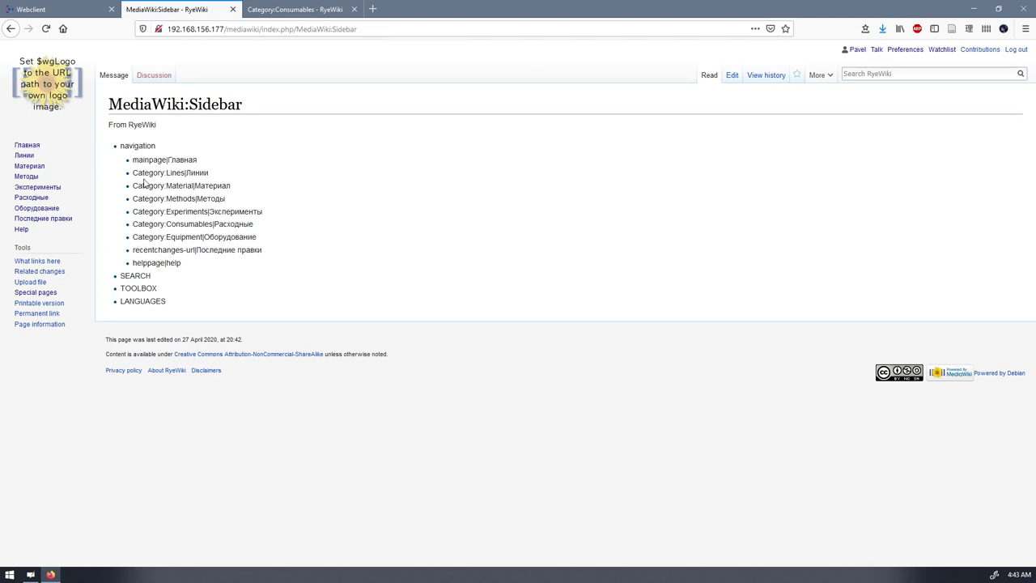
# Inspect the sidebar's navigation entries and their source text, and return to the main page without editing
pyautogui.moveTo(169, 159); pyautogui.dragTo(206, 212)
pyautogui.click(732, 75)
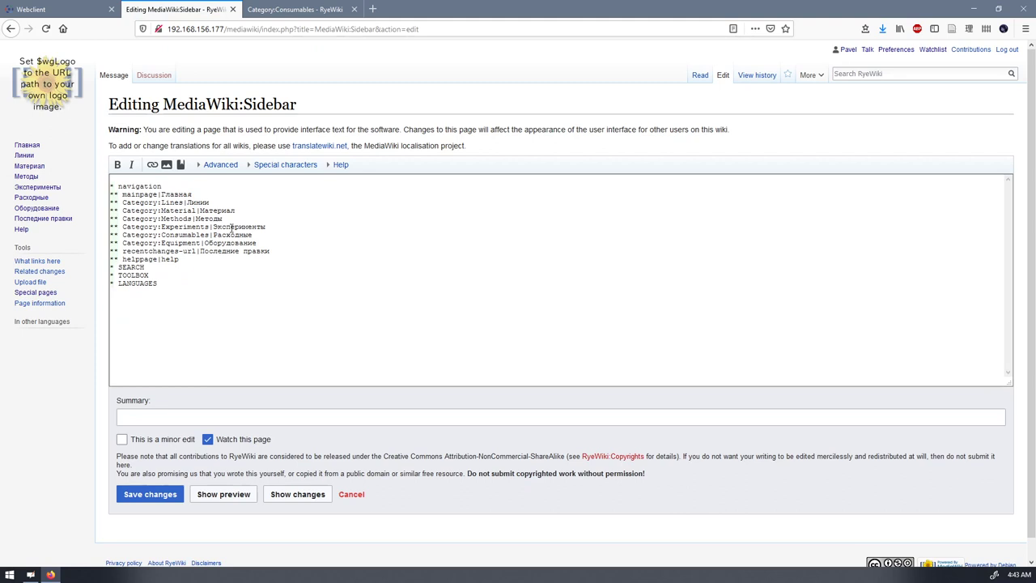
pyautogui.click(11, 29)
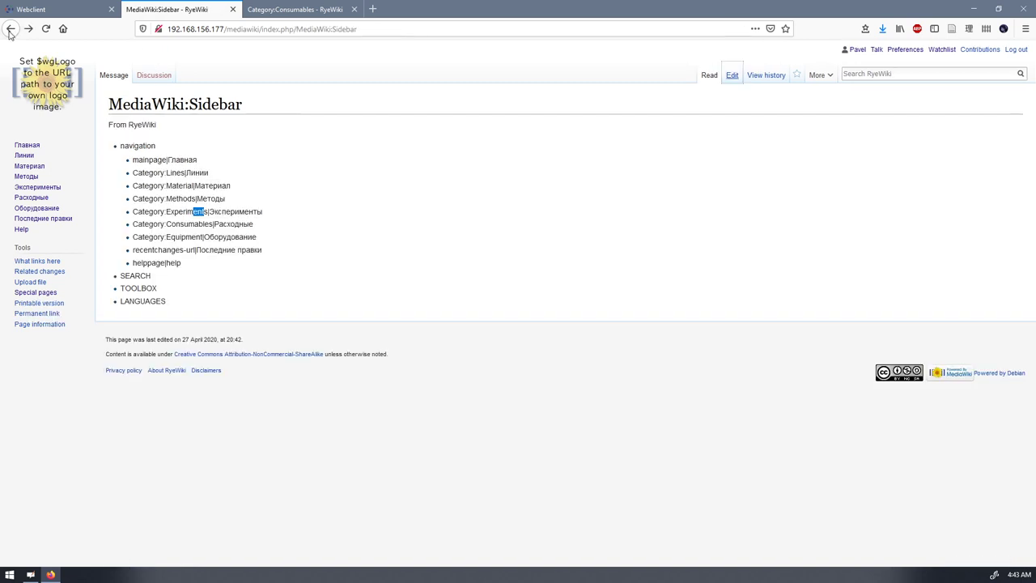
pyautogui.click(10, 31)
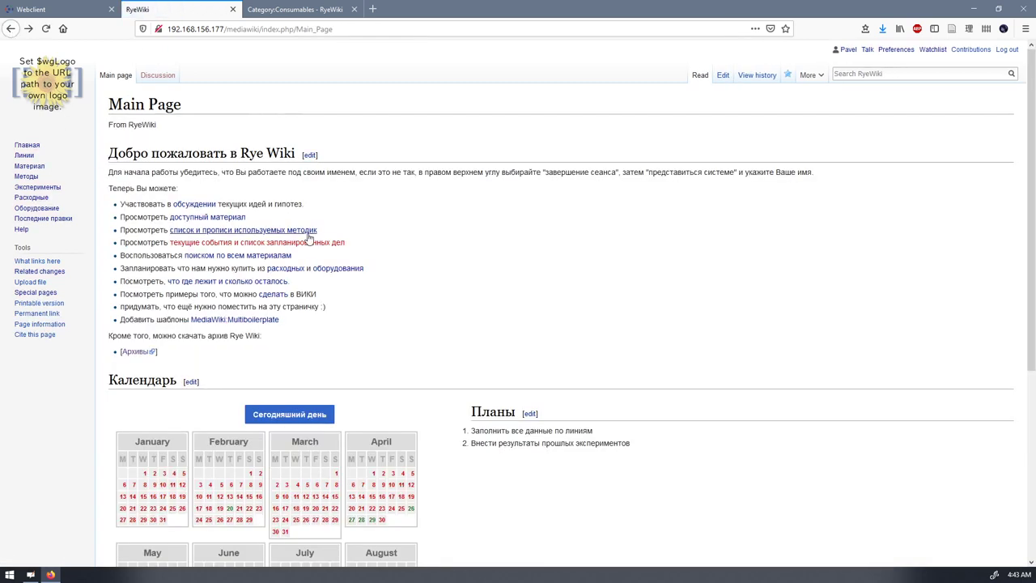
# Open the Линии category and go to its Lines:RMu12 subcategory
pyautogui.click(24, 154)
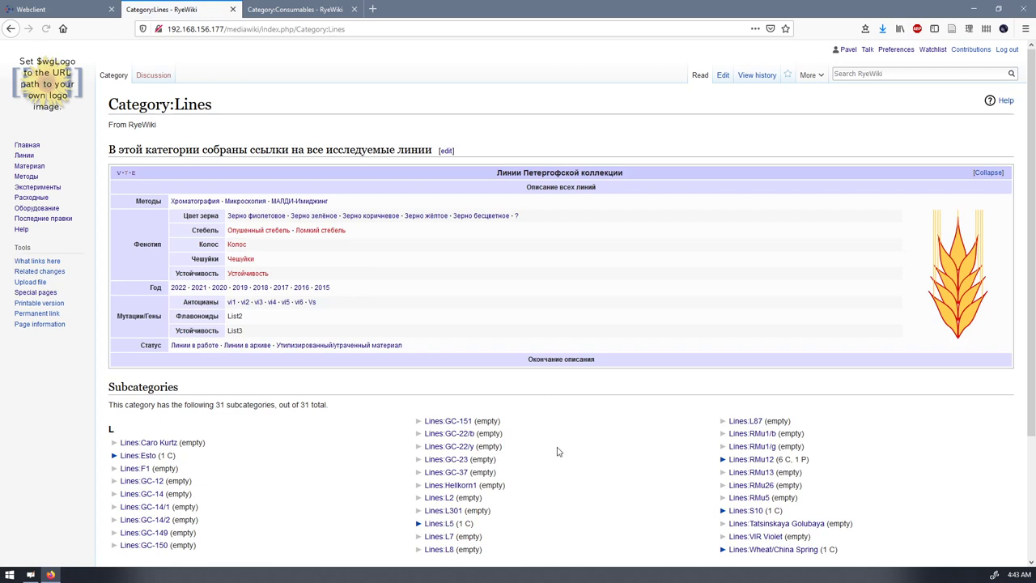
pyautogui.scroll(-4, 558, 450)
pyautogui.click(766, 306)
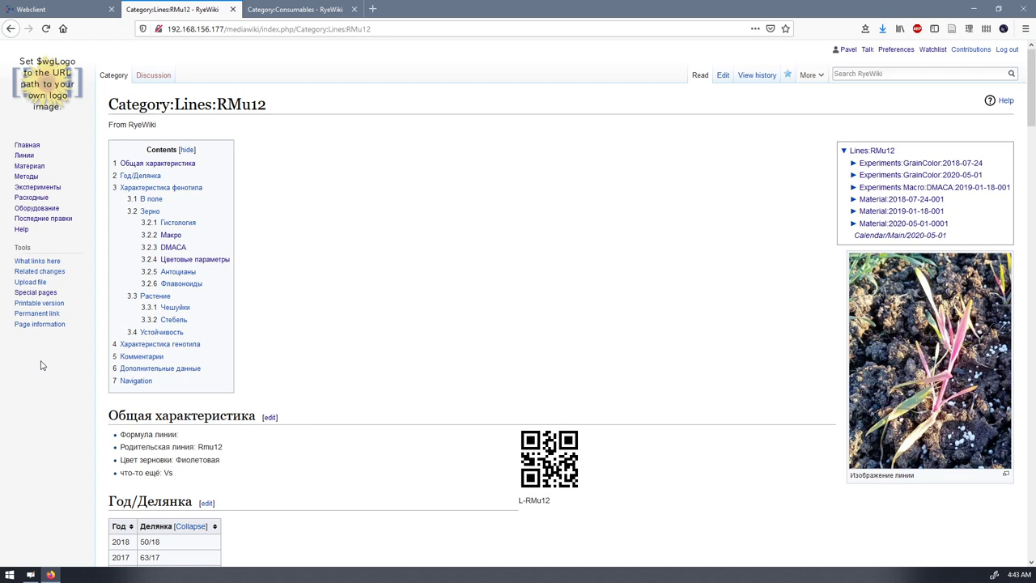
# Check which pages link to Category:Lines:RMu12, return to the category page, and skim its contents
pyautogui.click(38, 263)
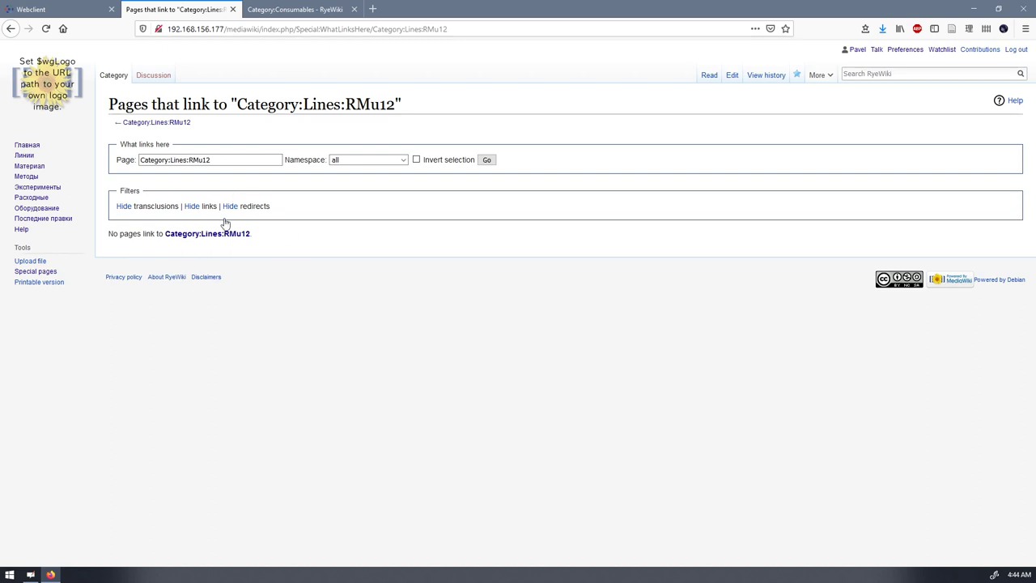
pyautogui.click(11, 33)
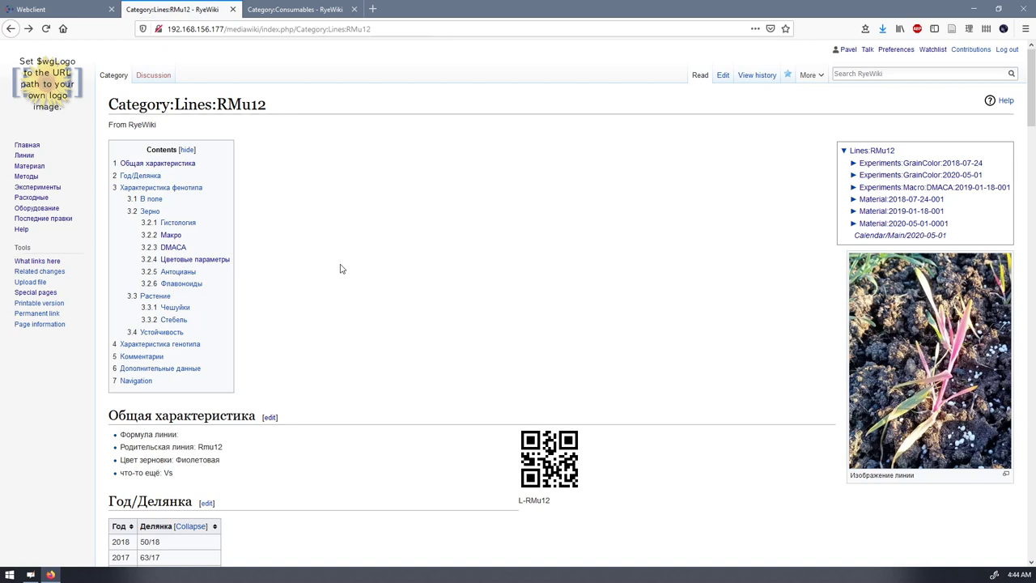
pyautogui.scroll(-10, 409, 425)
pyautogui.scroll(15, 409, 425)
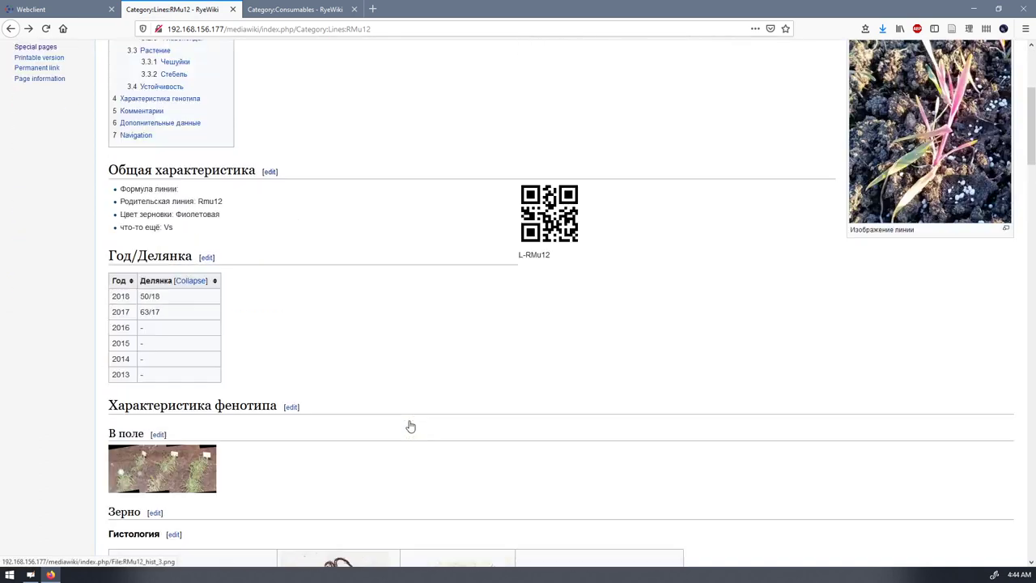